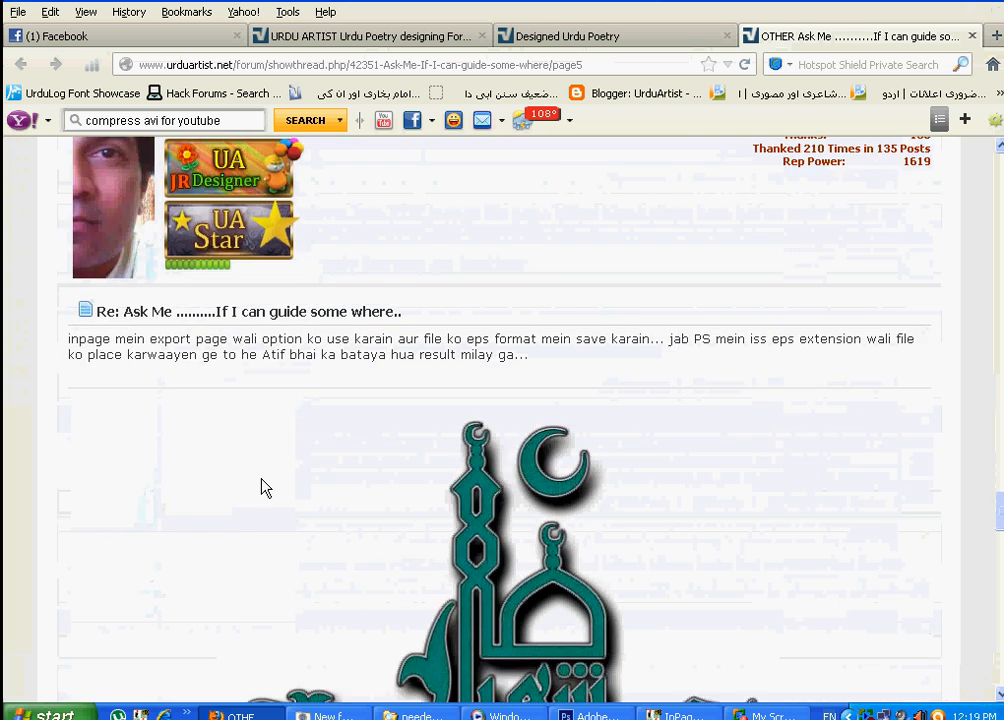
- Read the forum replies about placing InPage files in Photoshop via EPS export, down to the quick reply area
scroll(265, 488, "up", 4)
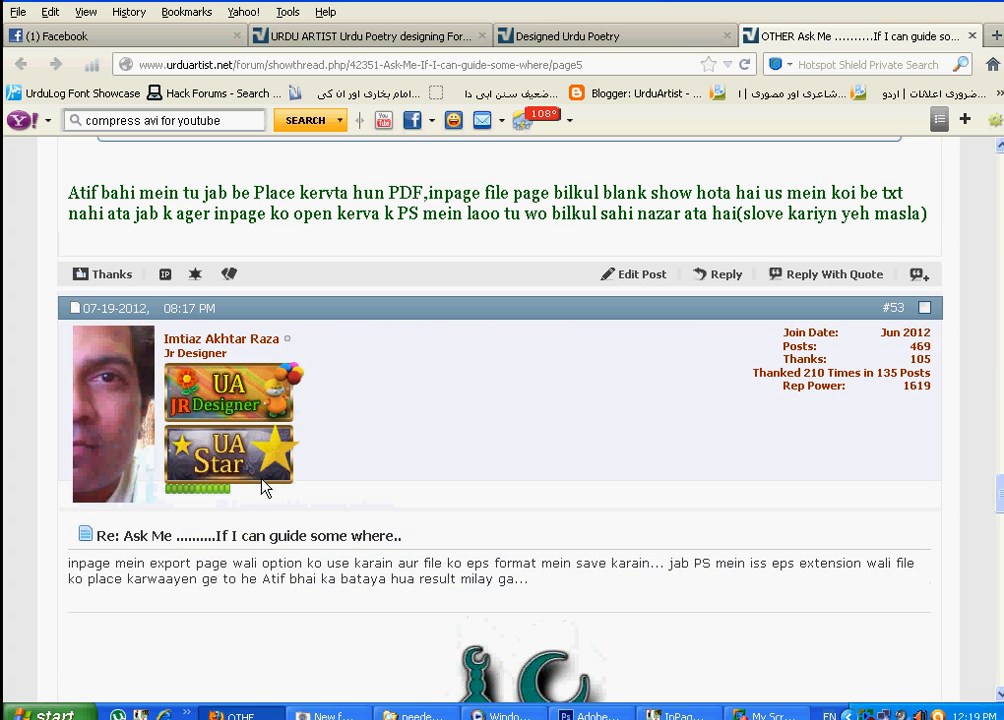
scroll(262, 486, "down", 3)
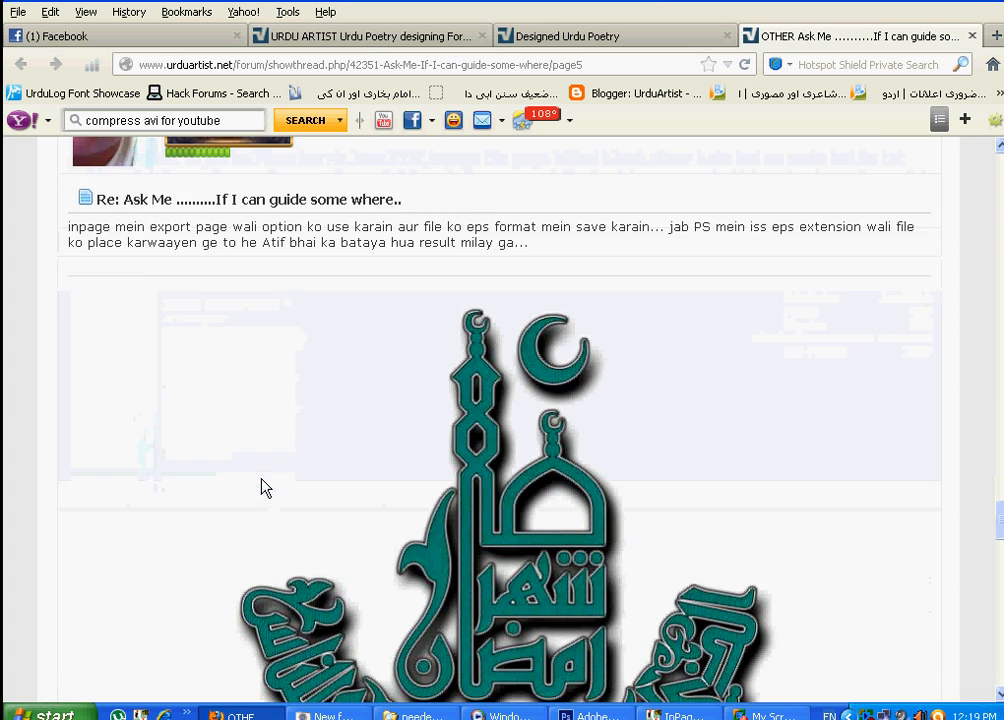
scroll(262, 486, "up", 3)
scroll(265, 488, "down", 13)
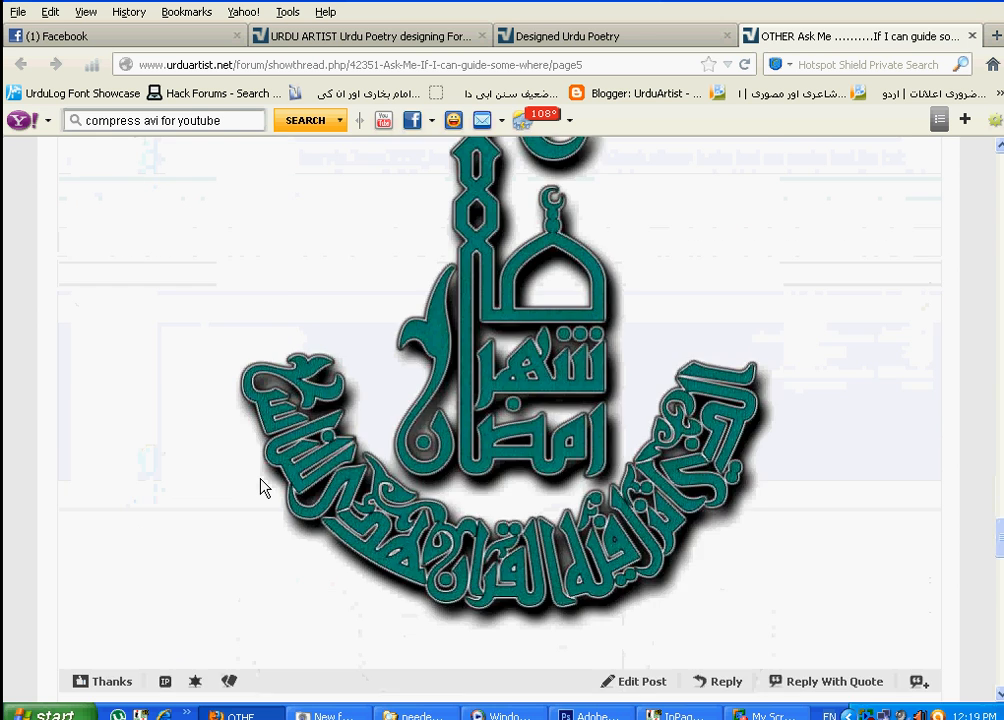
scroll(260, 479, "down", 3)
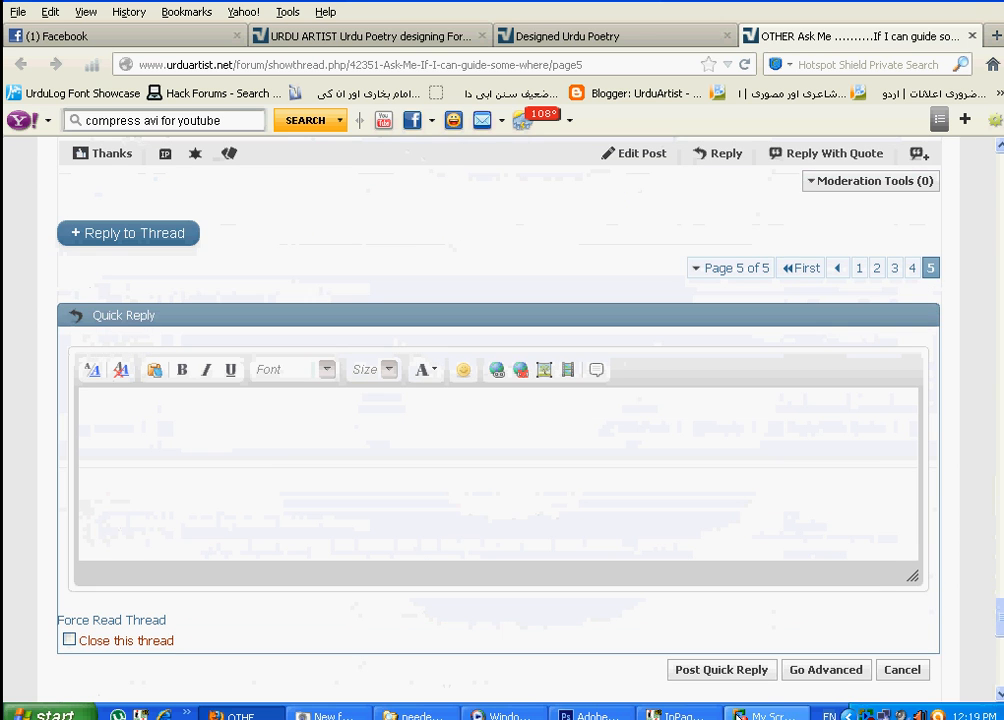
- Switch to InPage, apply the 12pt size to the Urdu line and select its text box
key("alt+Tab")
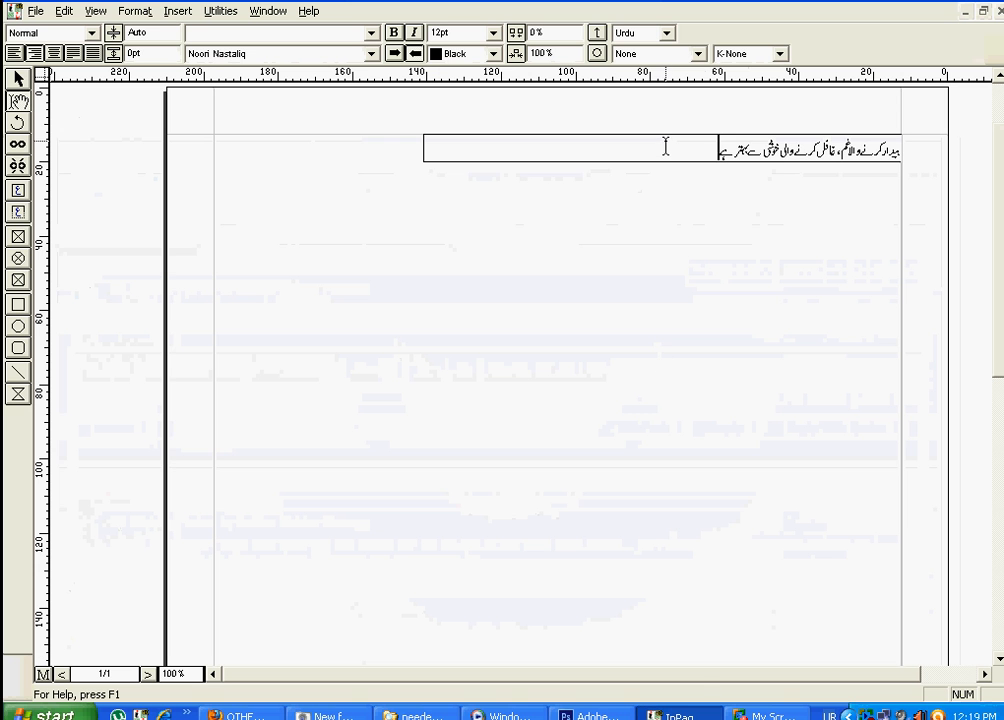
left_click_drag(668, 143, 928, 143)
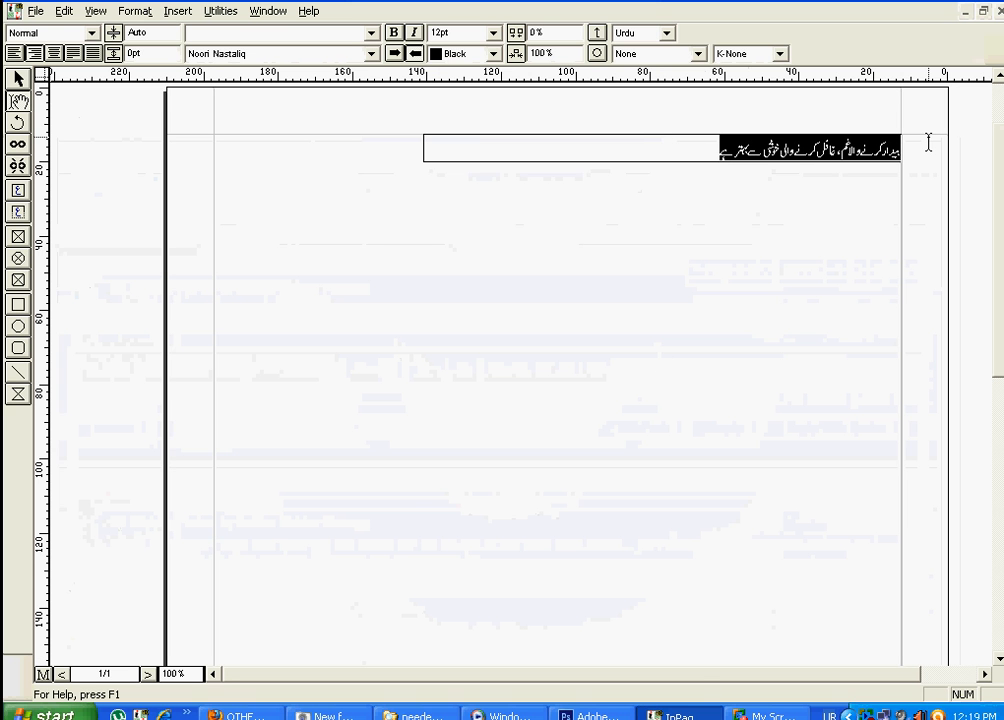
left_click(494, 34)
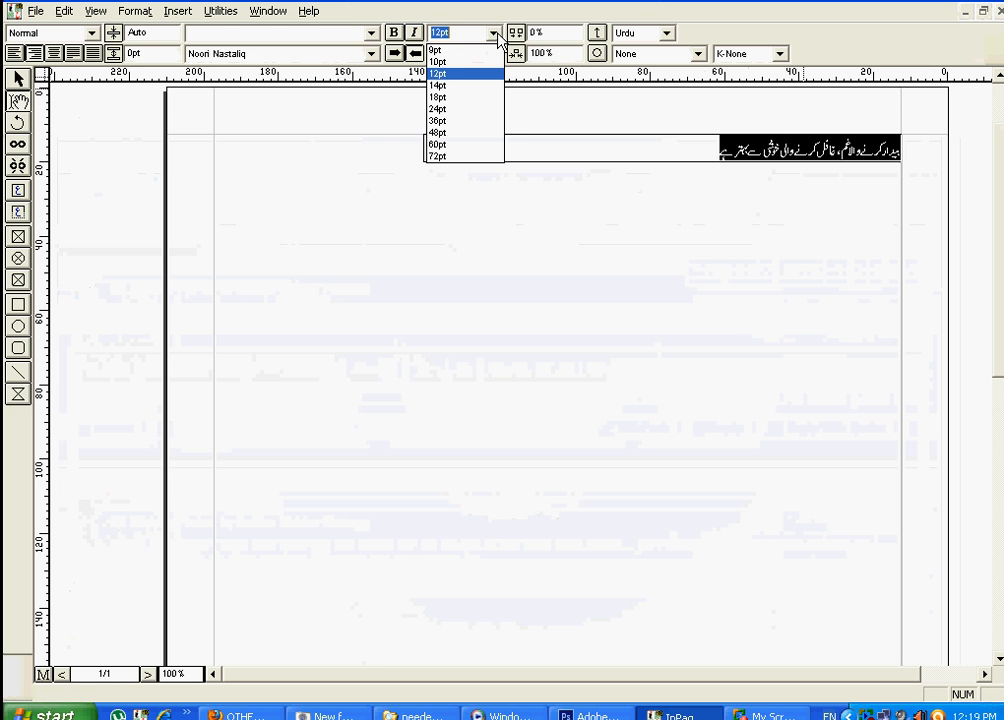
left_click(477, 74)
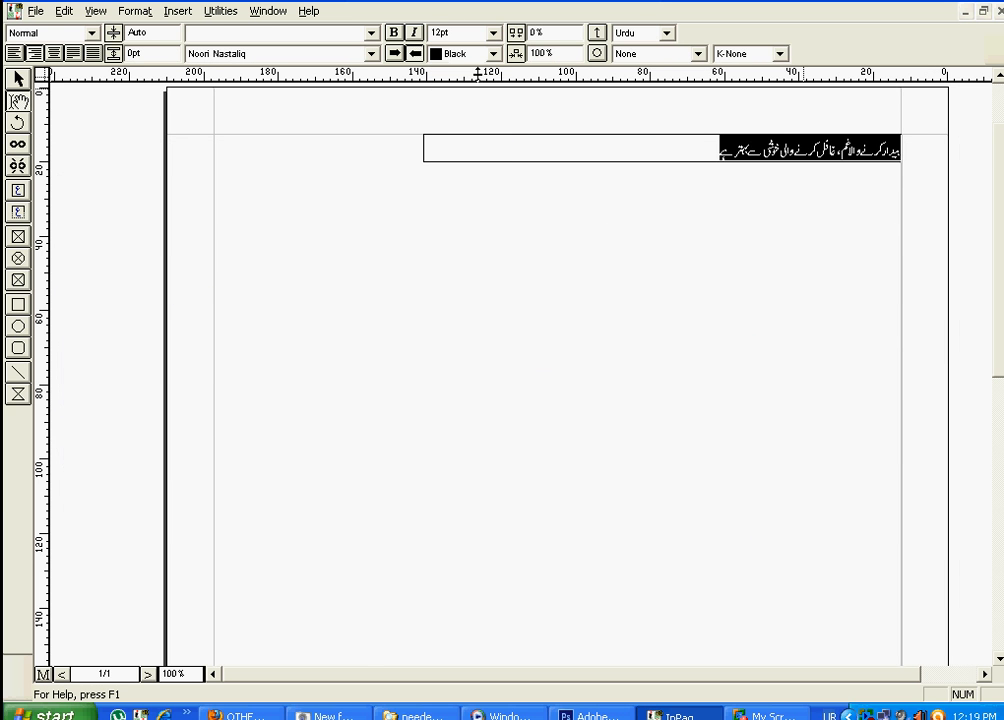
left_click(826, 244)
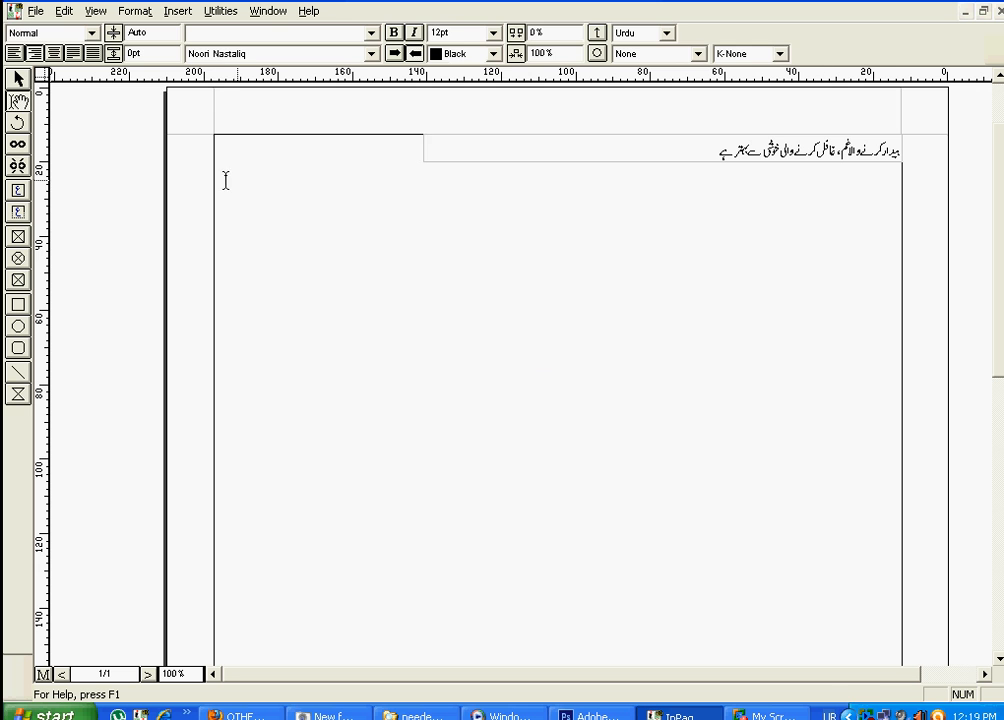
left_click(18, 79)
left_click(650, 155)
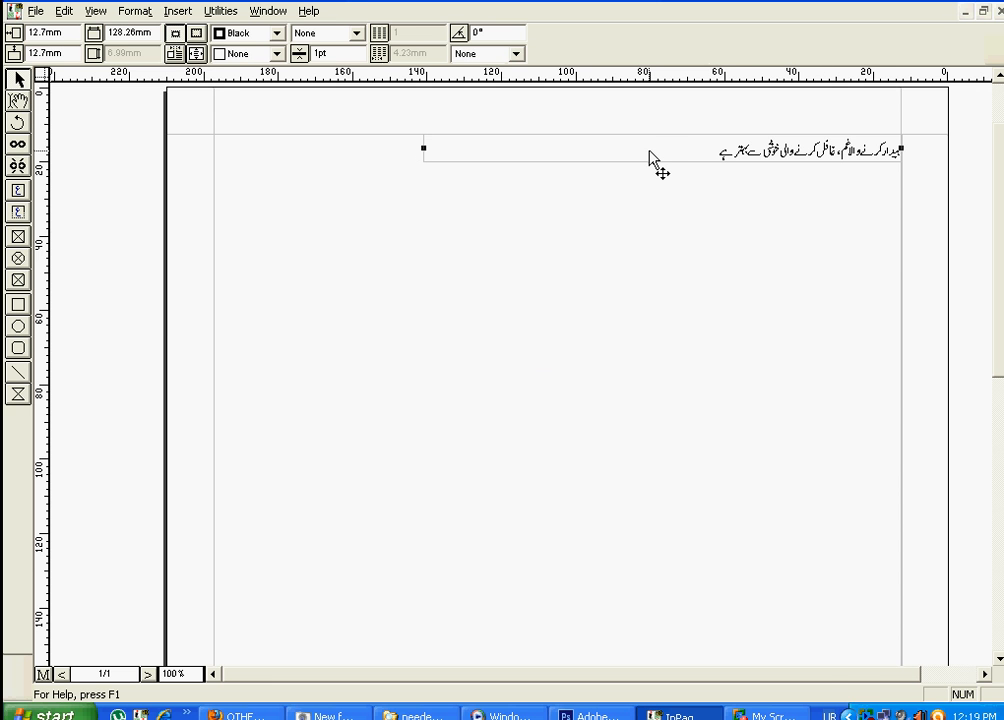
- Start saving the page as a PDF and choose the UpLoadss folder on drive E as the destination
left_click(36, 11)
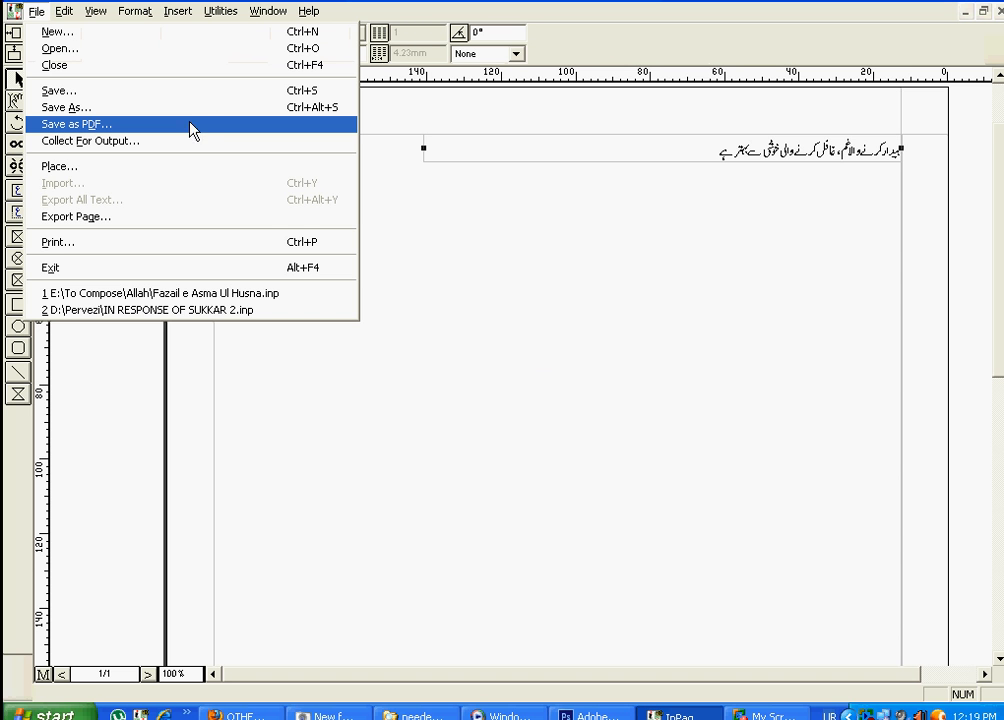
left_click(221, 126)
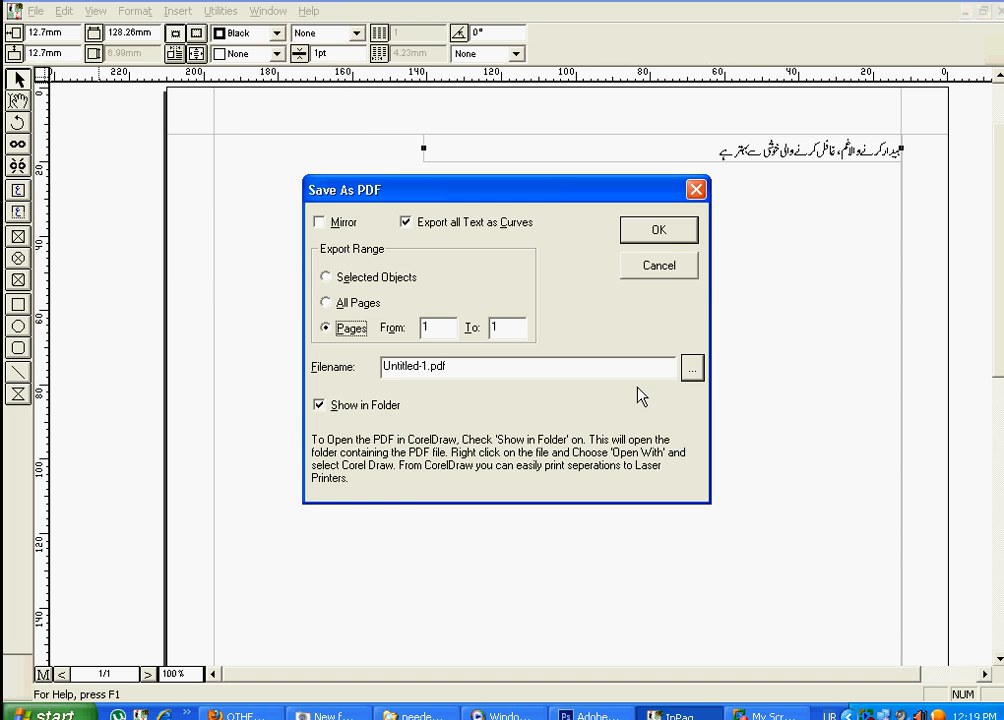
left_click(698, 369)
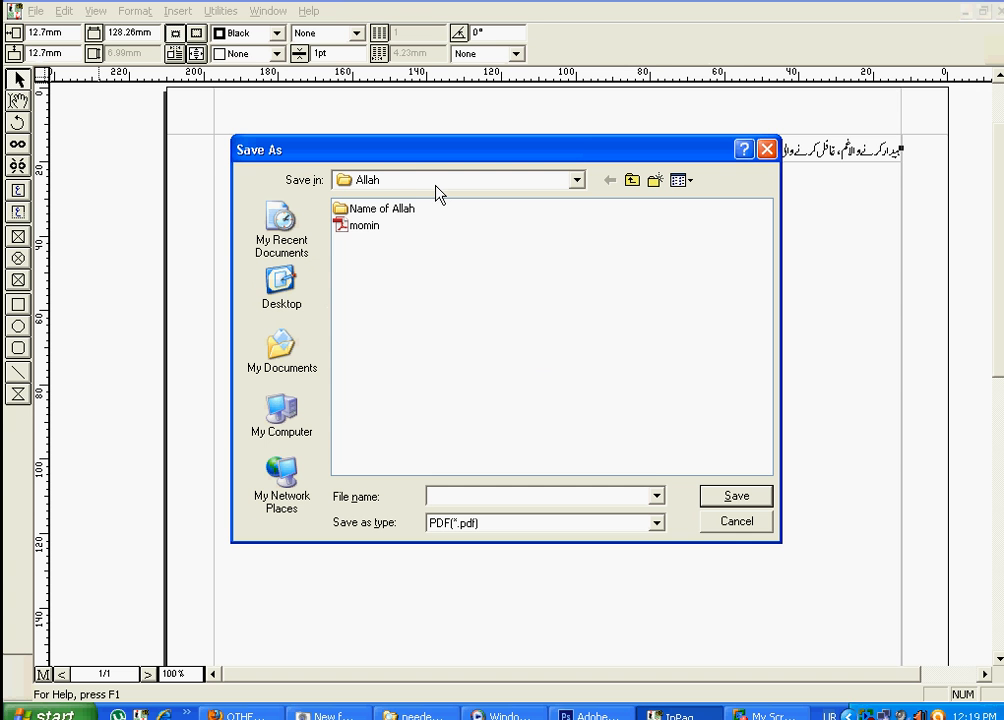
left_click(436, 186)
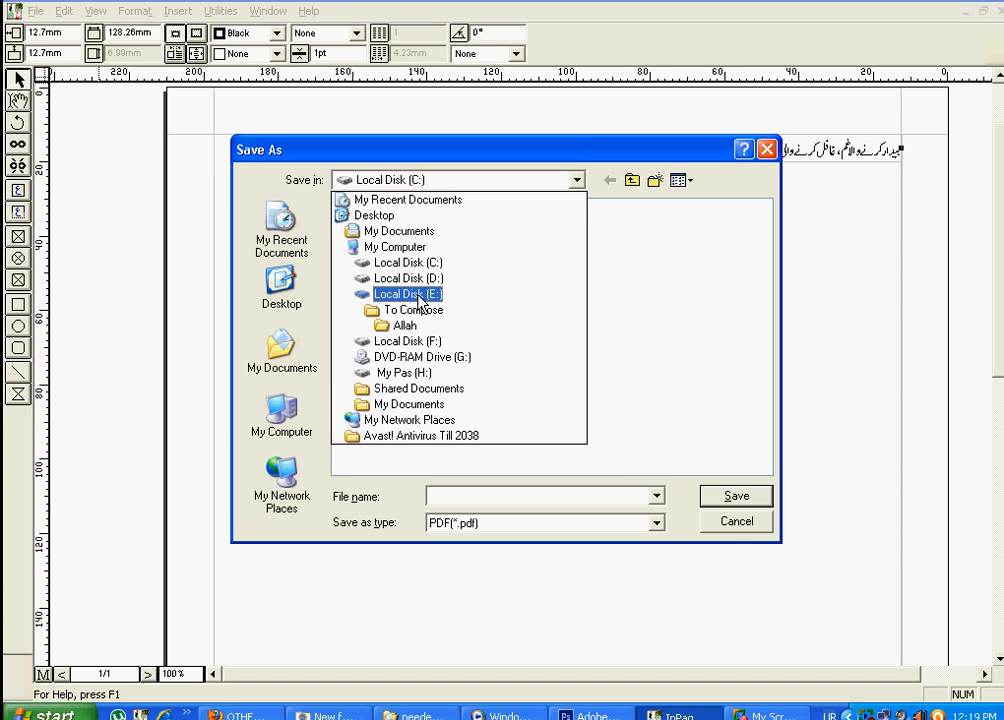
left_click(408, 293)
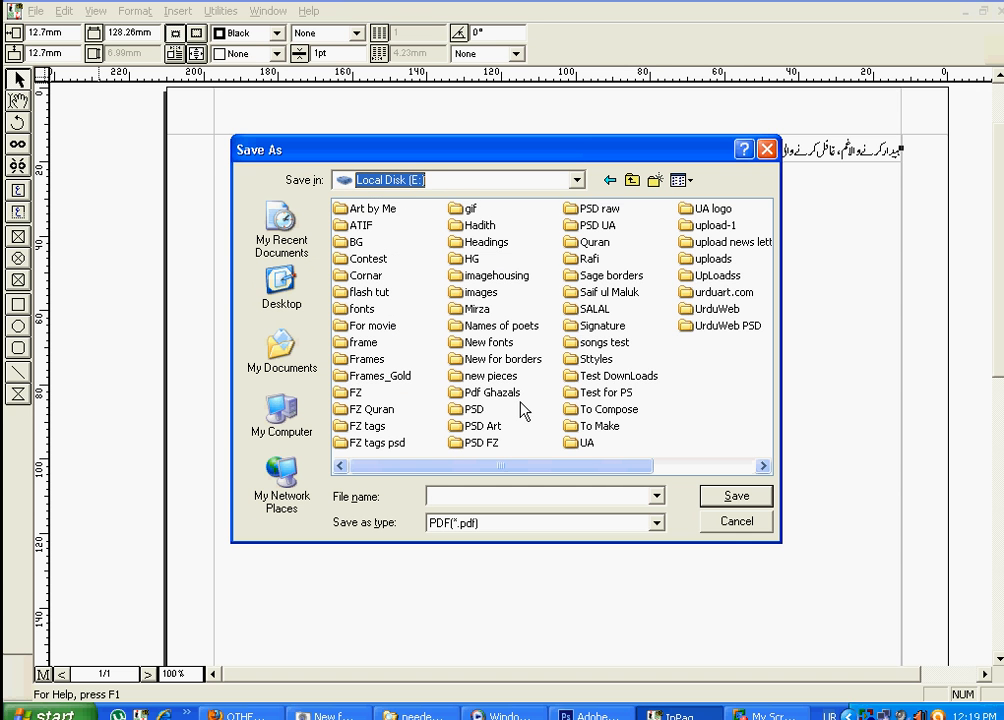
left_click(716, 277)
double_click(716, 277)
- Name the PDF 1, export it with text as curves, and close the folder window that opens
left_click(529, 494)
type("1")
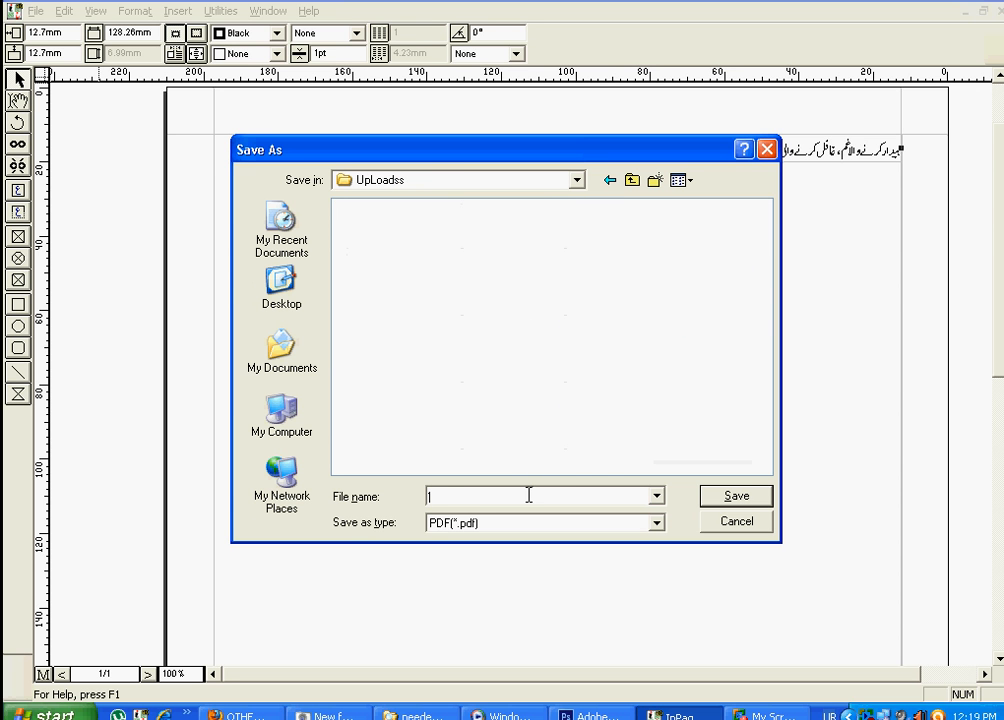
key("alt+shift")
type("1")
left_click(727, 497)
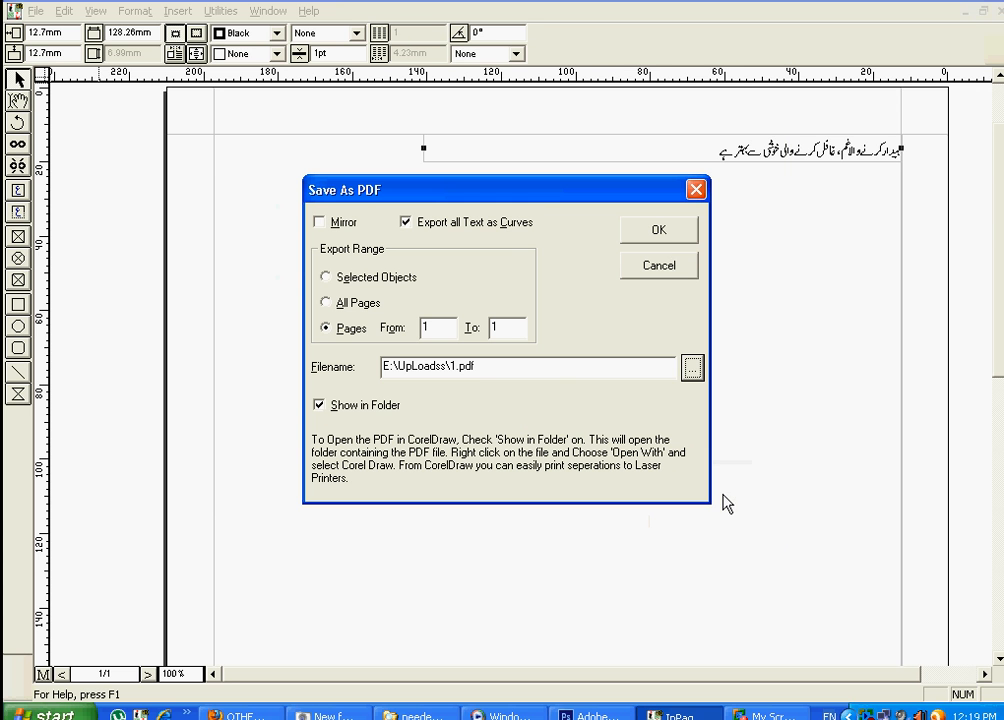
left_click(672, 233)
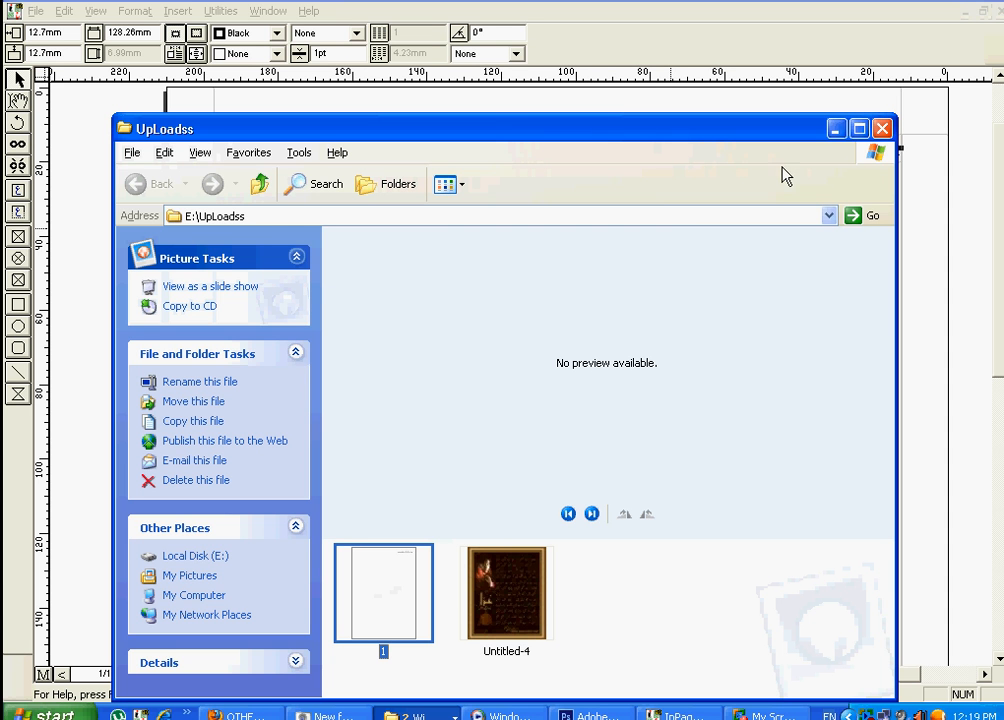
left_click(885, 129)
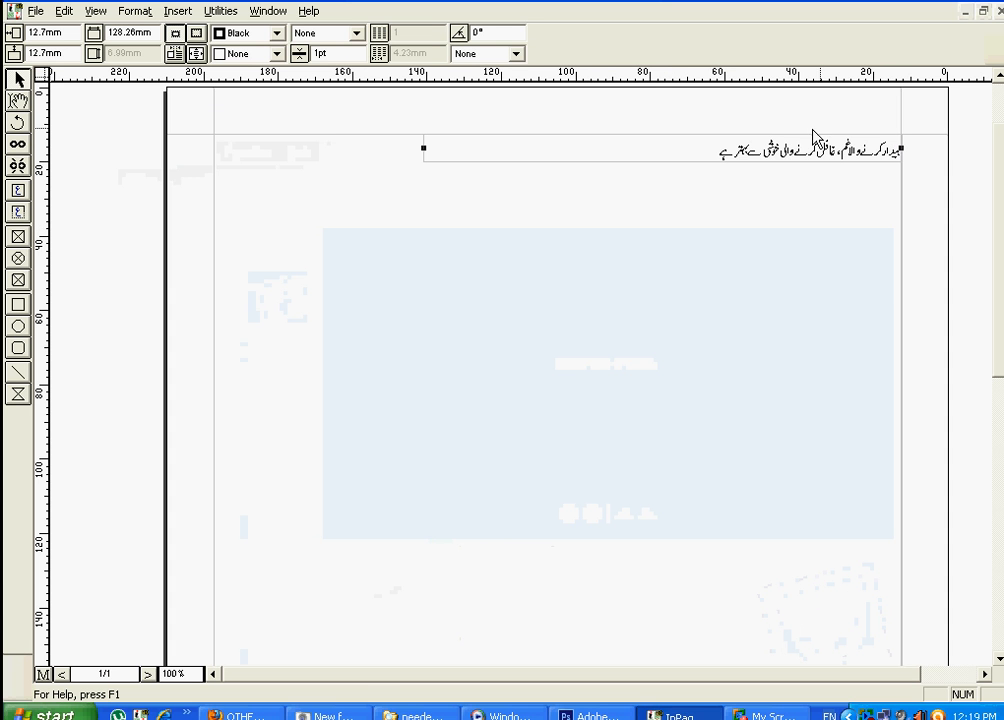
- Export page 1 as an EPS picture named 2 in the UpLoadss folder and check both exported files
left_click(36, 12)
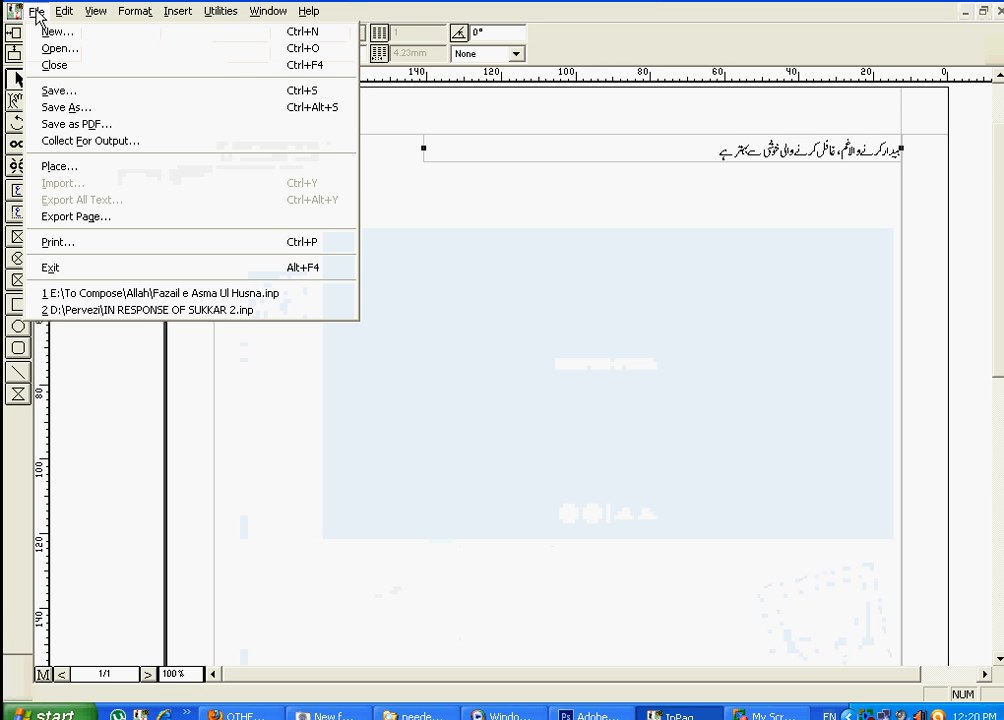
left_click(44, 218)
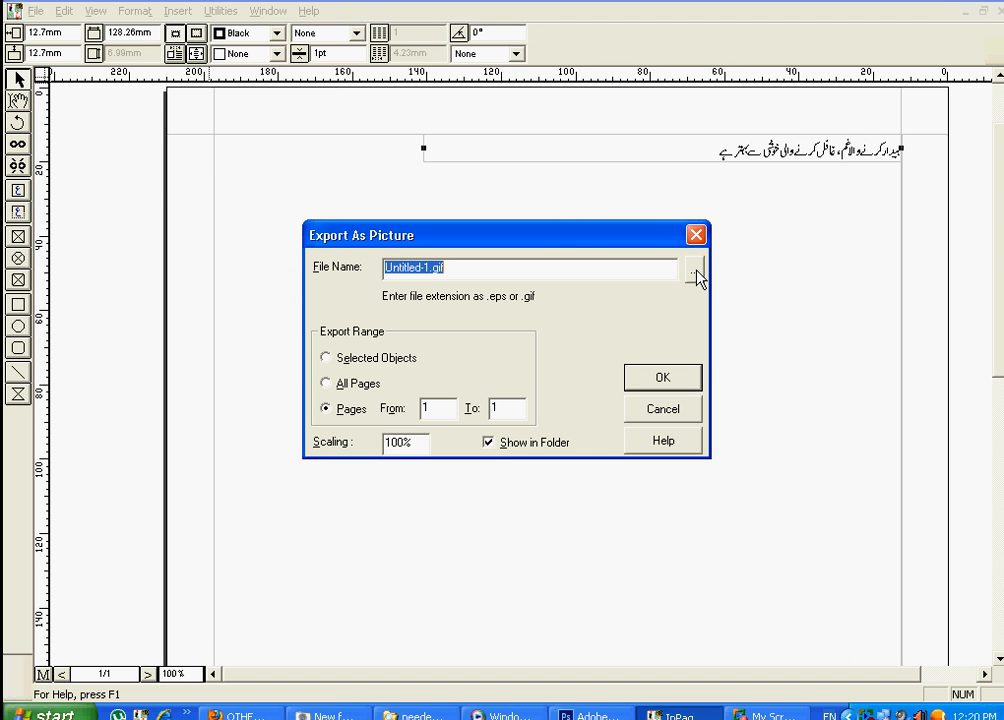
left_click(696, 270)
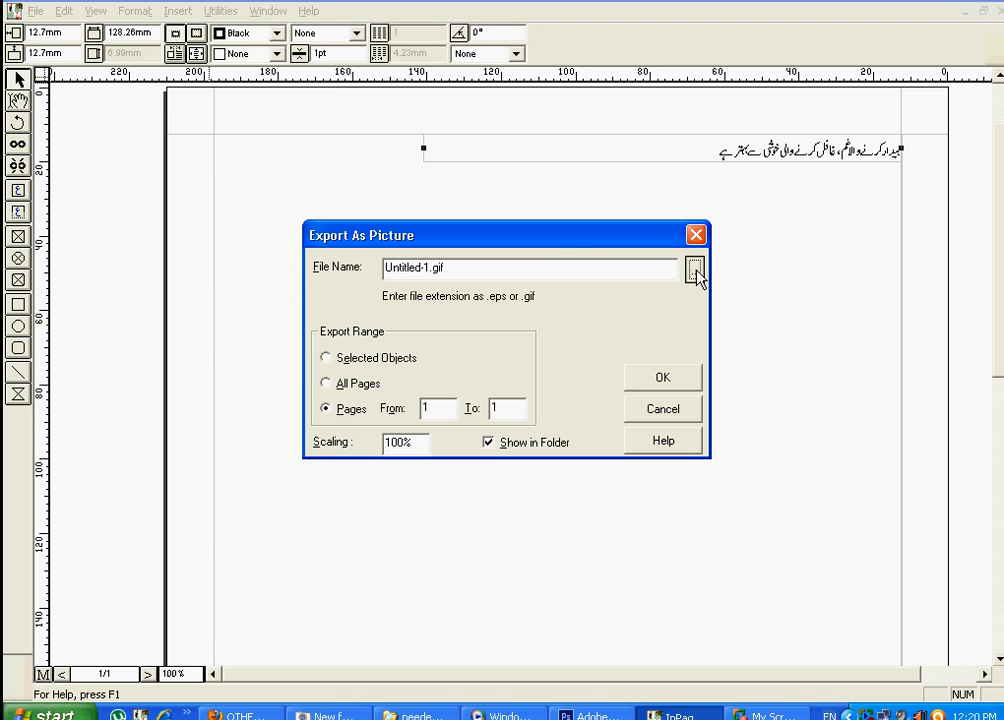
left_click(657, 522)
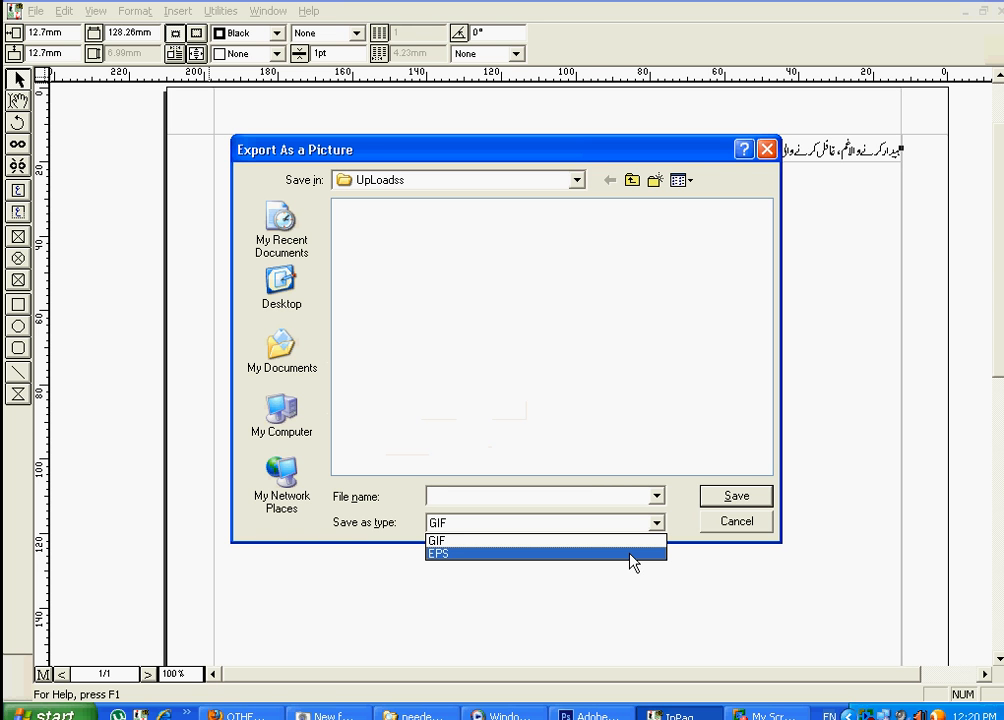
left_click(632, 553)
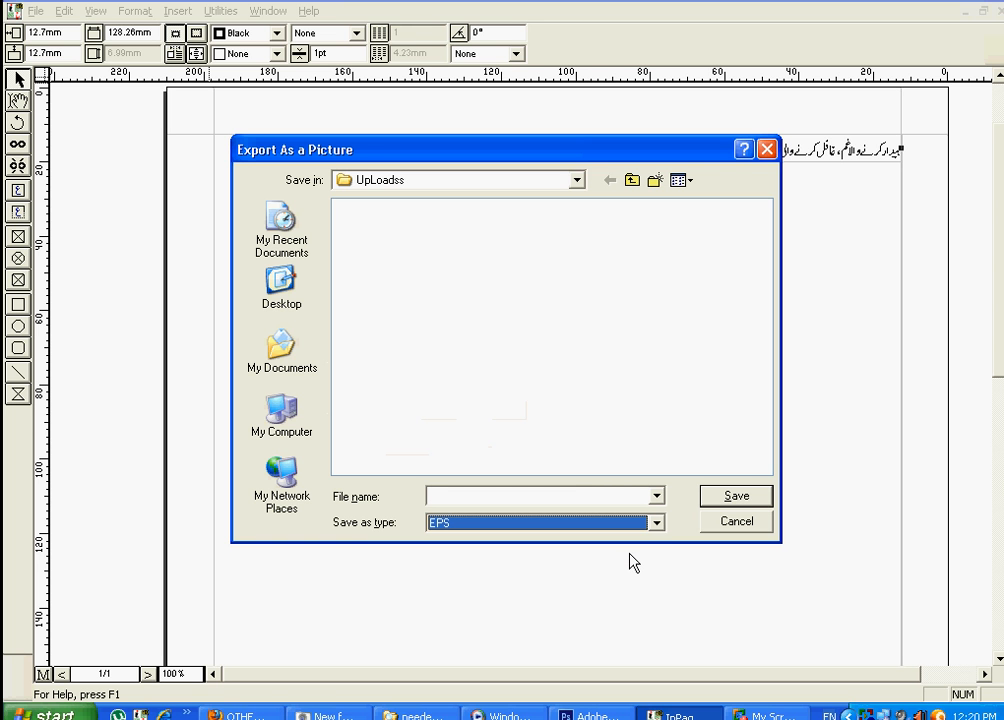
left_click(537, 495)
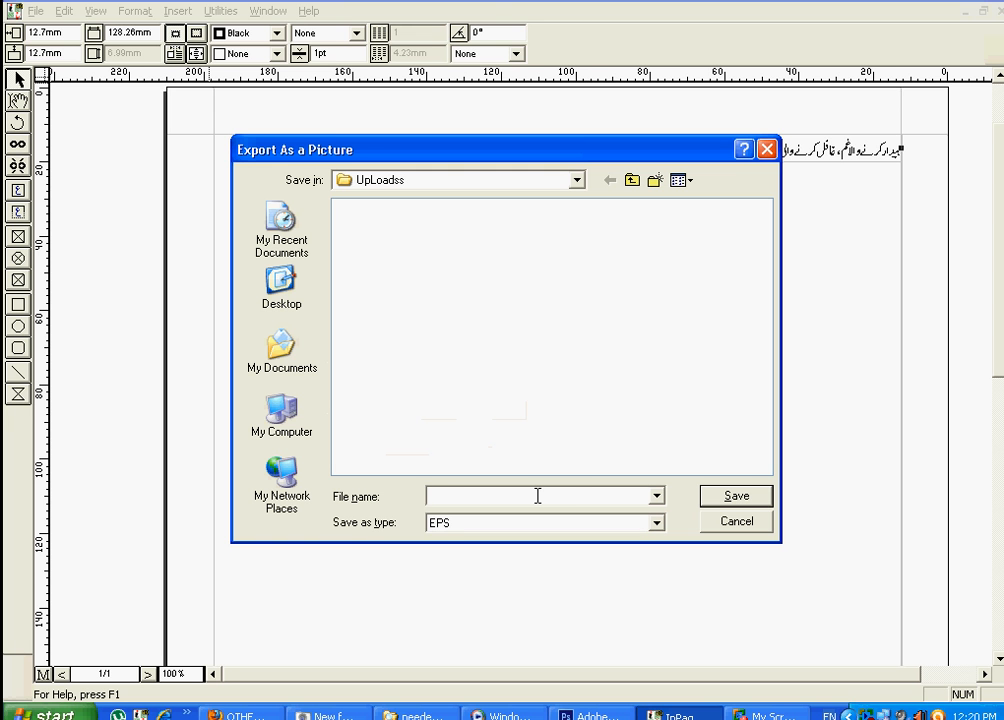
type("2")
left_click(720, 499)
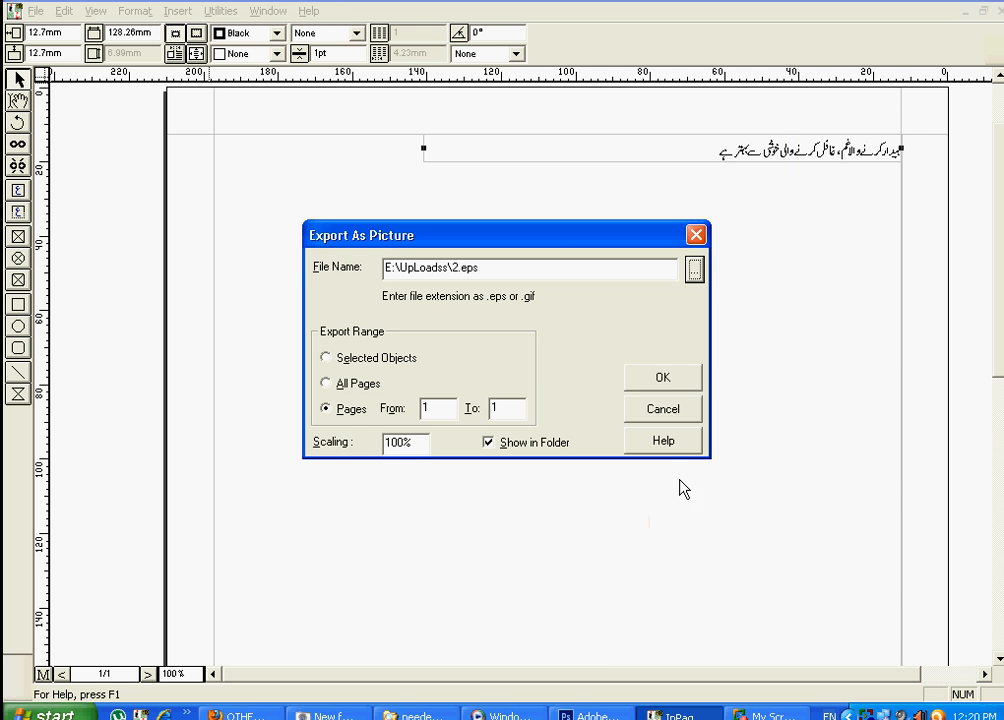
left_click(662, 380)
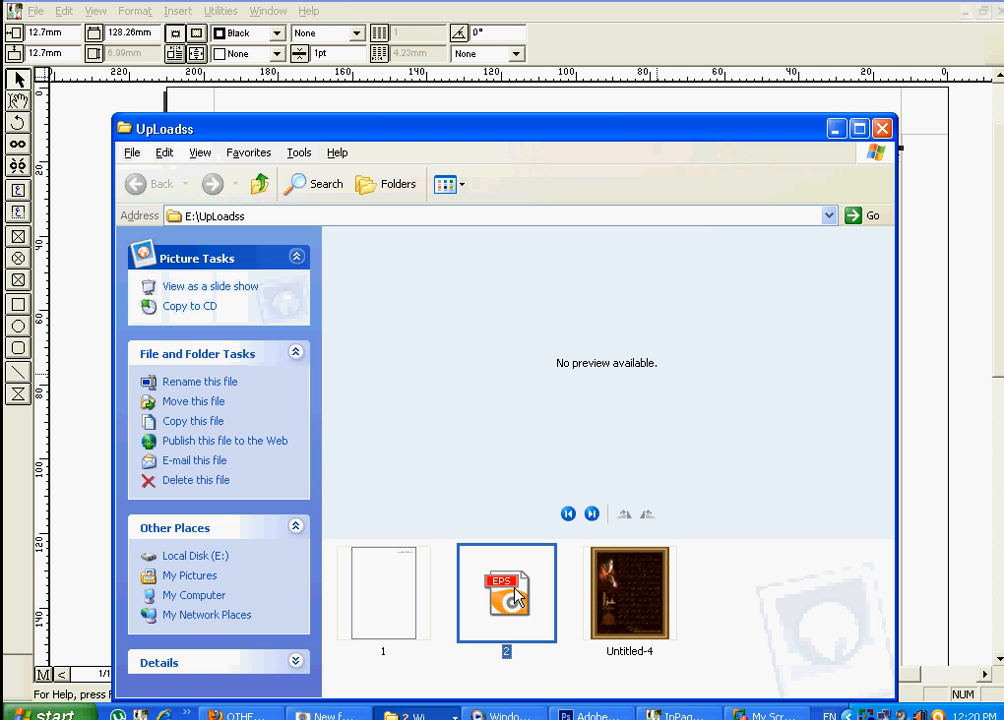
left_click(377, 604)
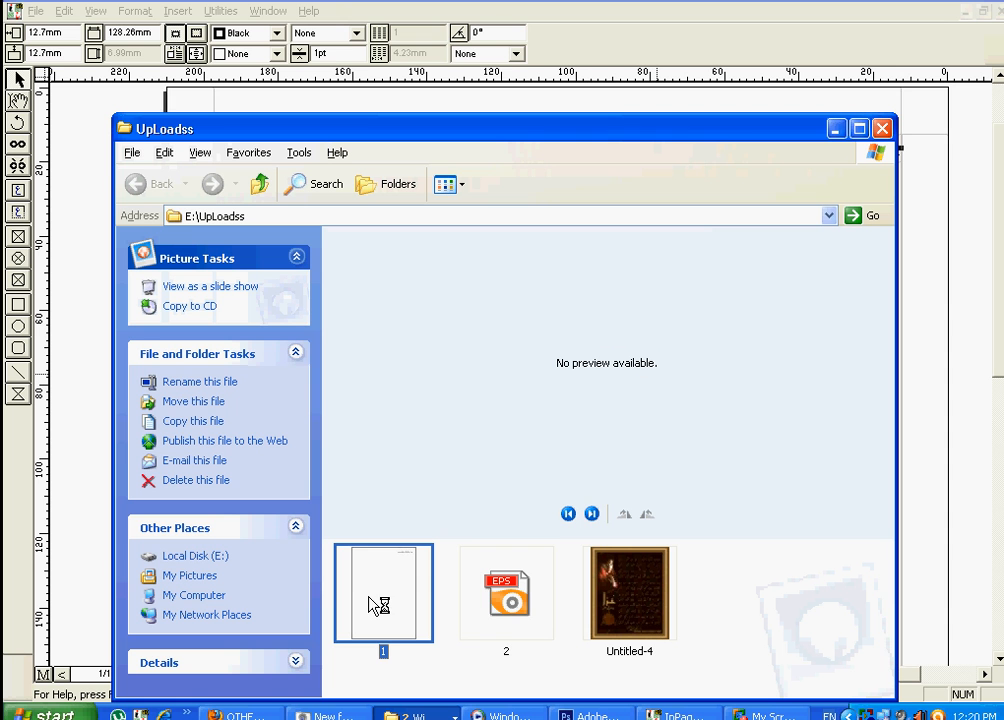
left_click(521, 604)
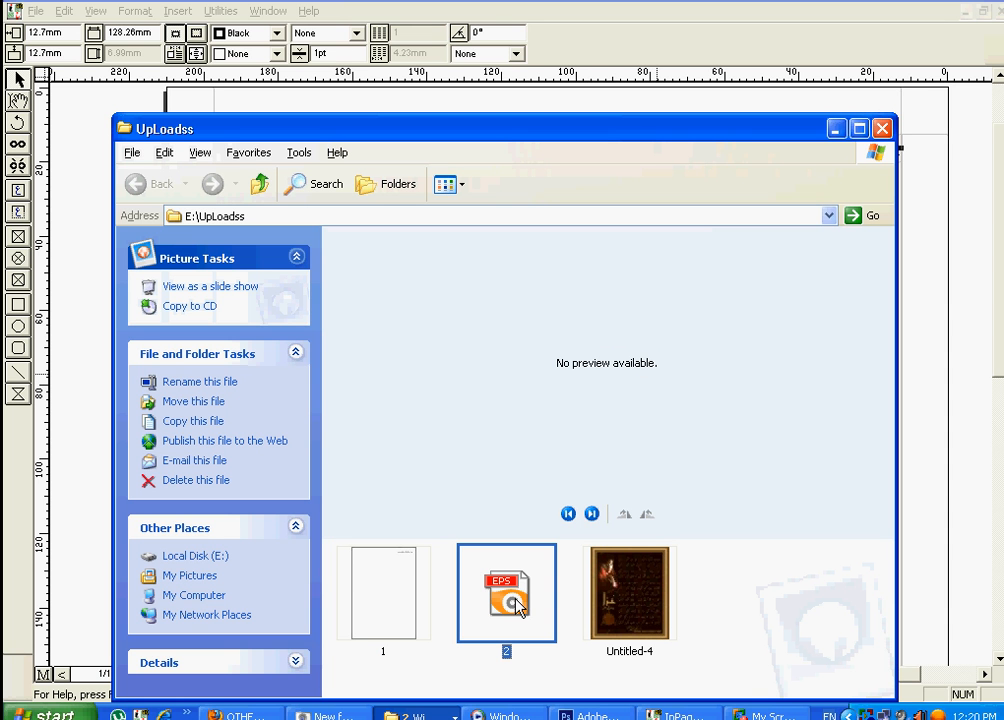
- Close the folder window and quit InPage without saving the document
left_click(883, 129)
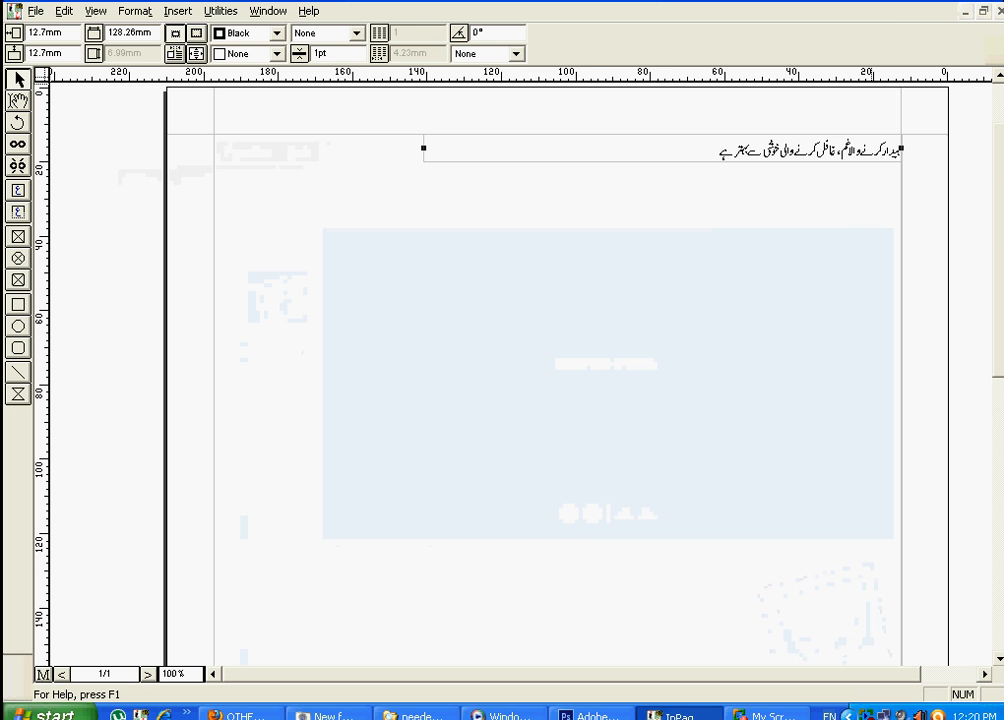
left_click(999, 3)
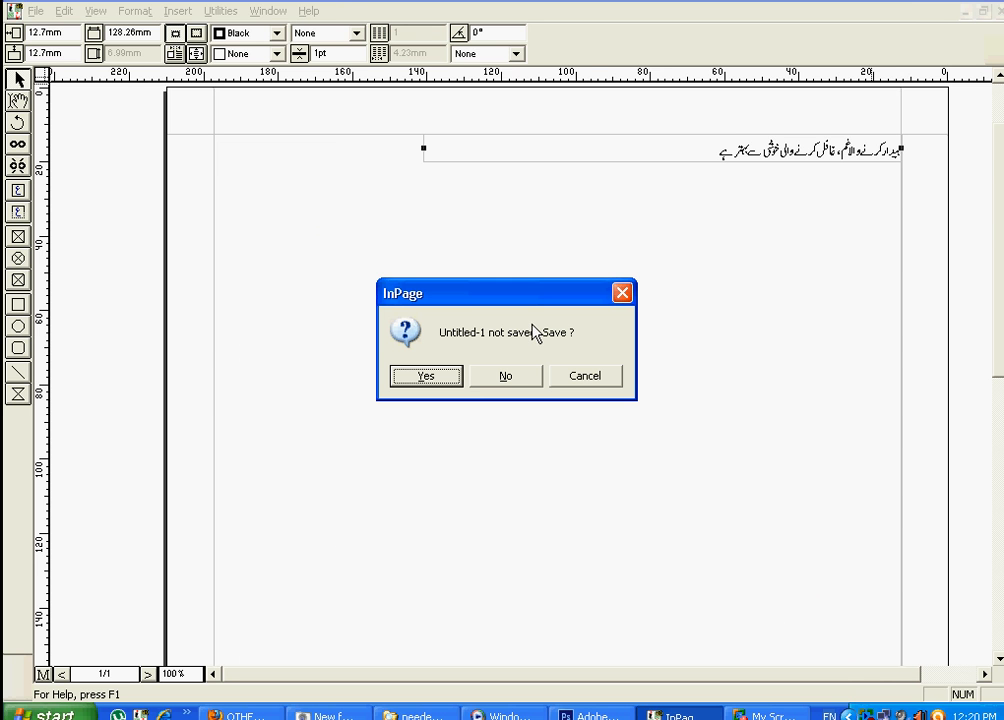
left_click(503, 377)
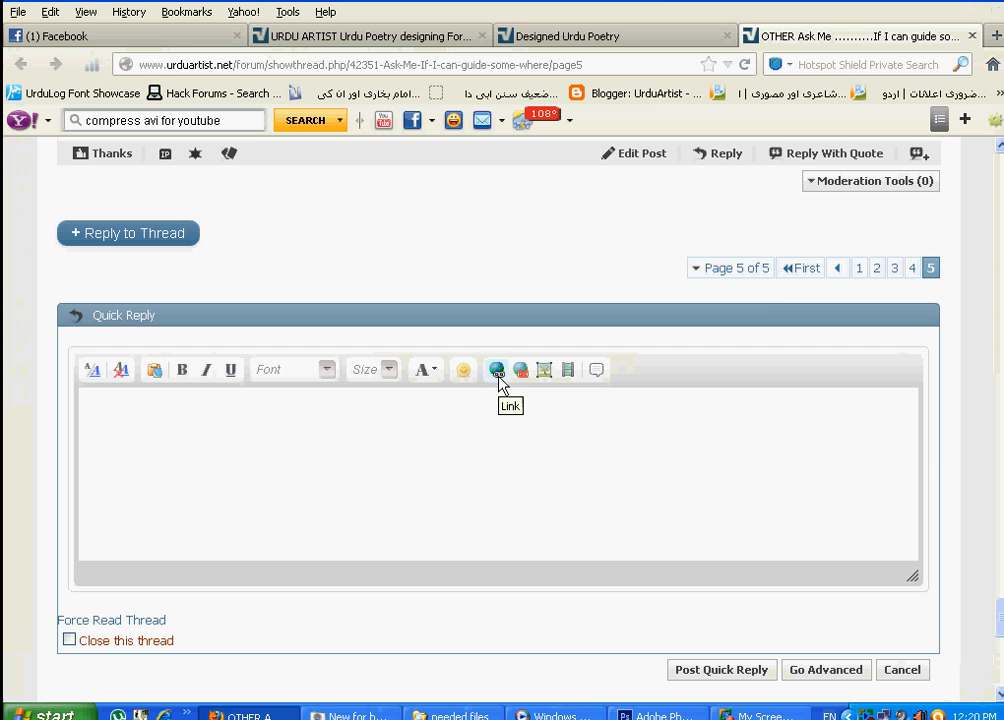
- Switch to Photoshop and create a 1000 by 1200 pixel RGB document at 72 pixels/inch with a white background
left_click(657, 716)
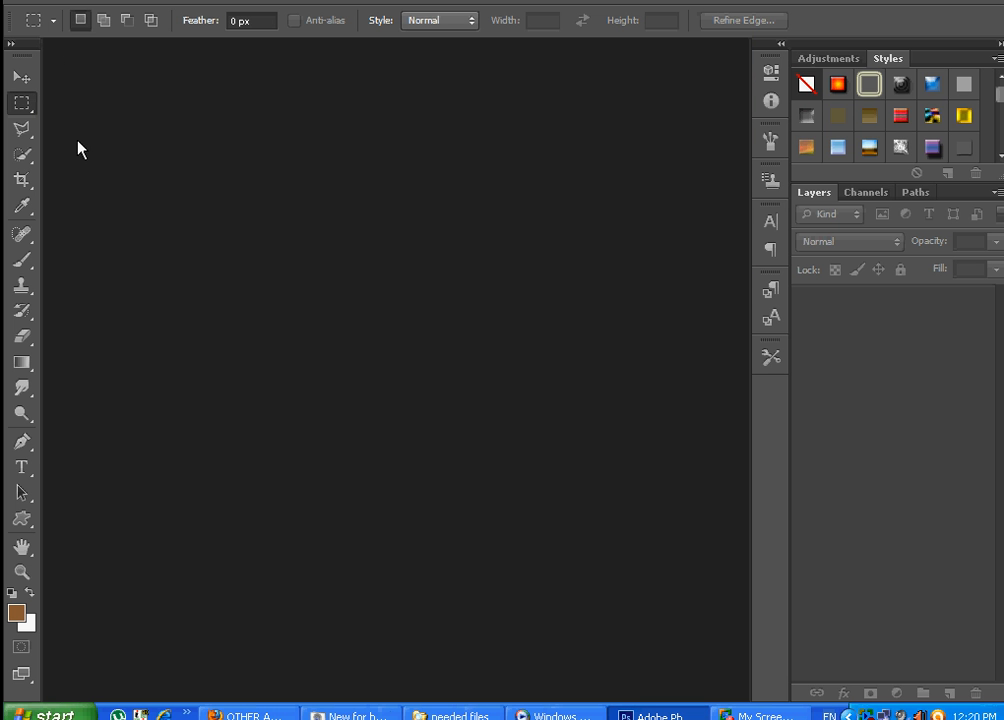
left_click(68, 1)
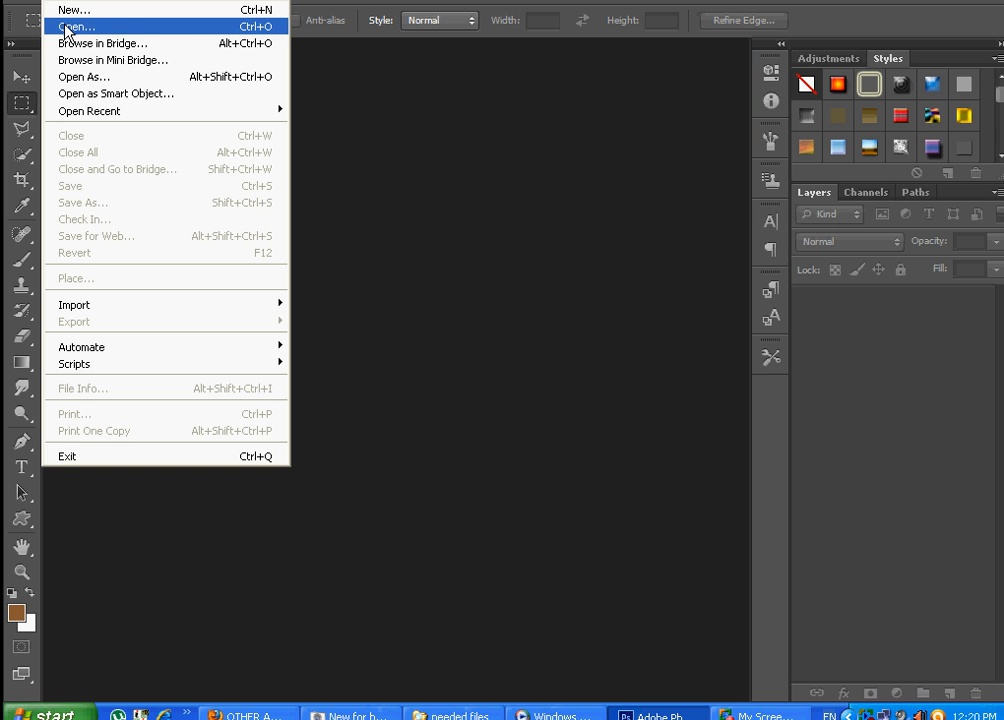
left_click(65, 10)
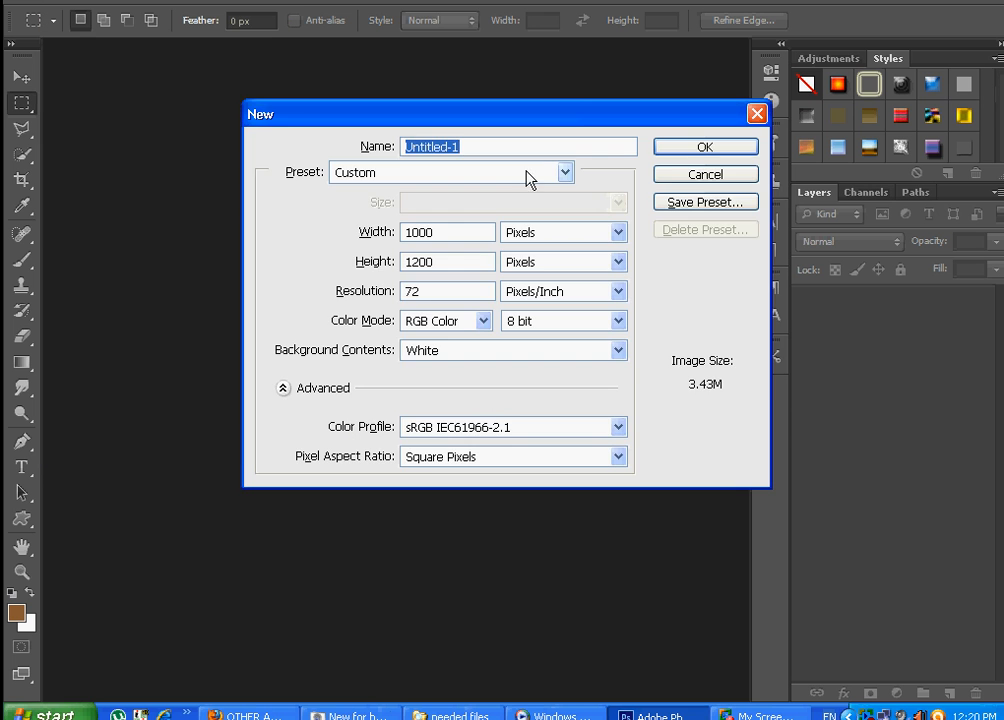
left_click(684, 152)
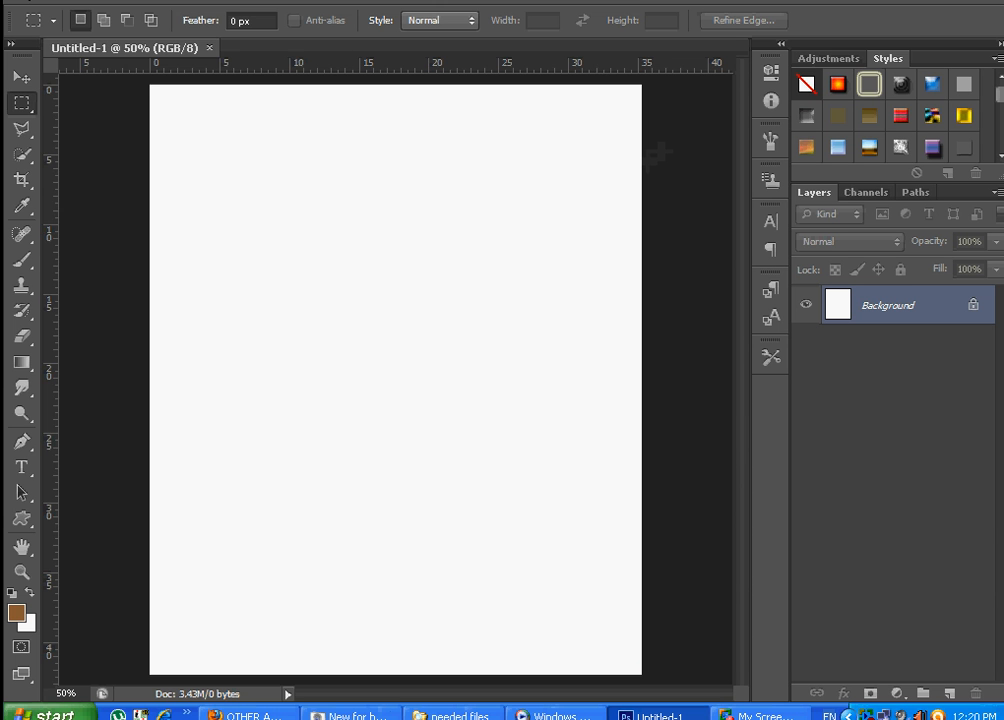
- Place page 1 of the PDF file 1 from the UpLoadss folder on drive E, cropped to its bounding box
left_click(47, 2)
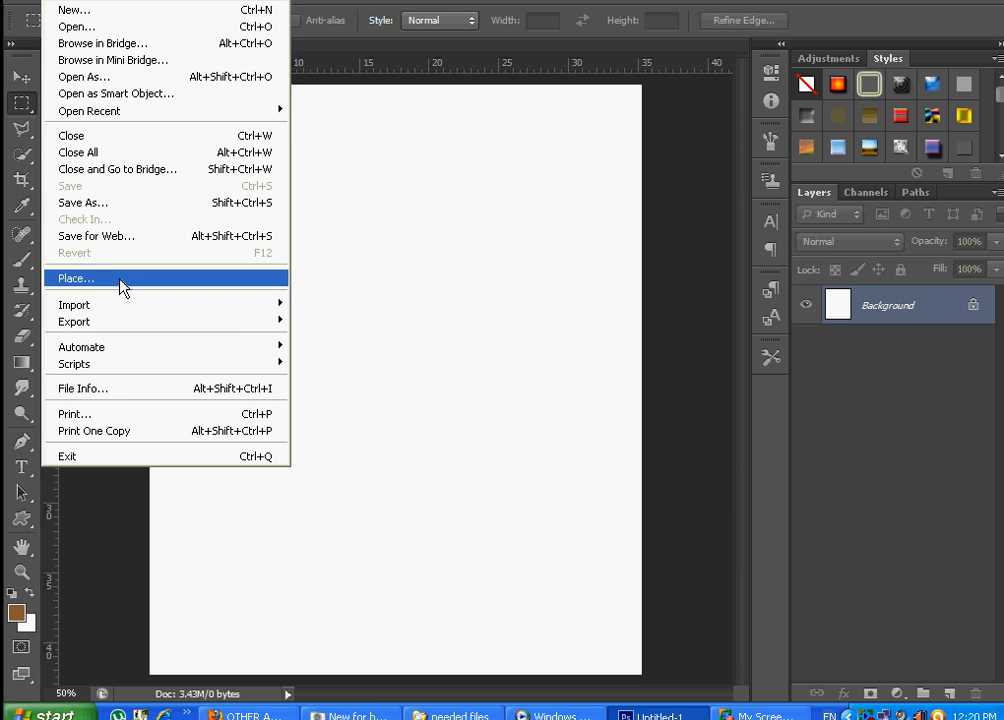
left_click(121, 280)
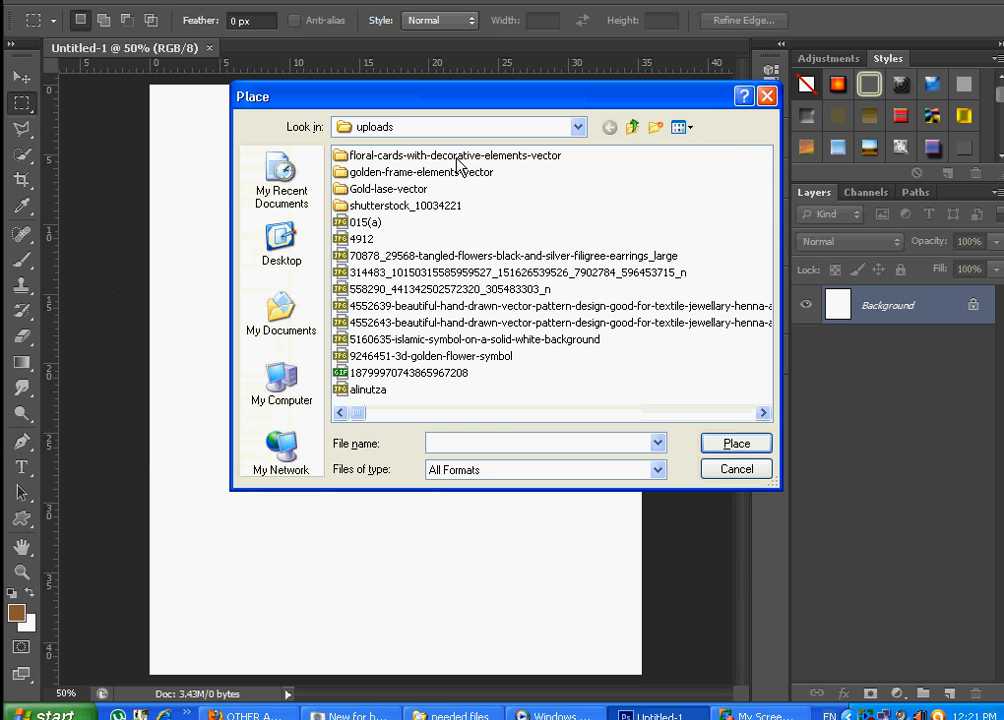
left_click(632, 126)
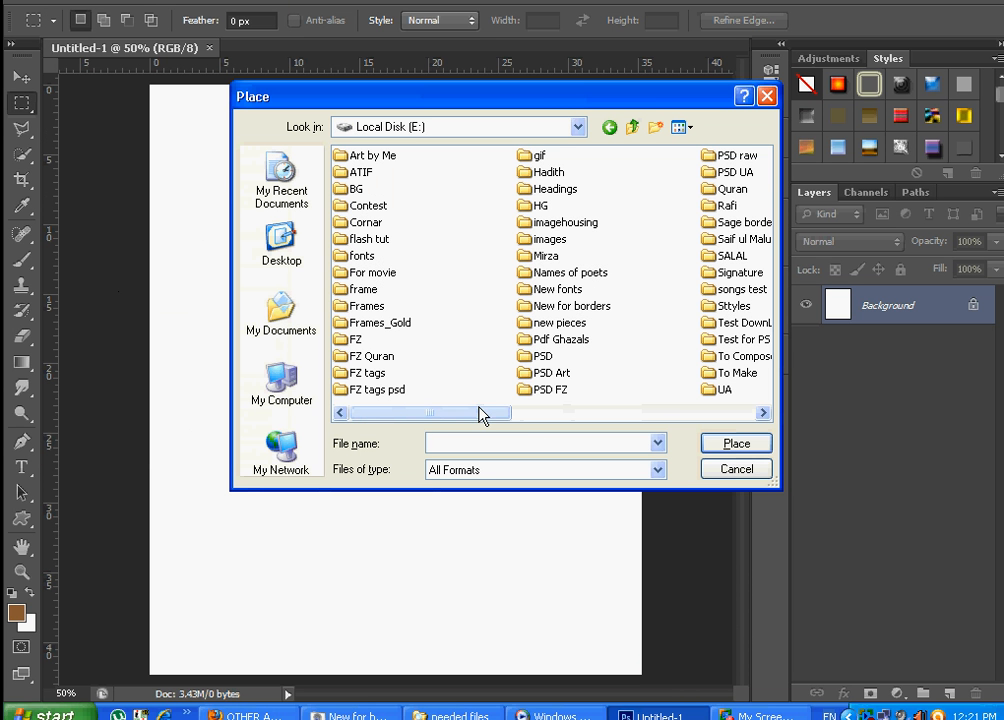
left_click_drag(479, 409, 551, 417)
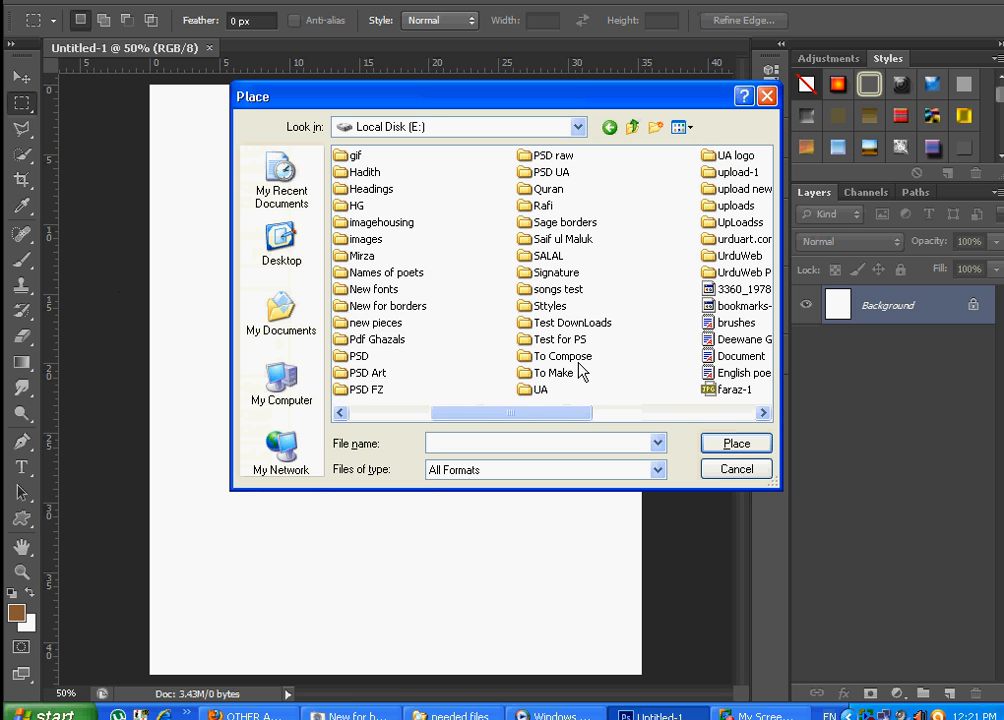
double_click(722, 224)
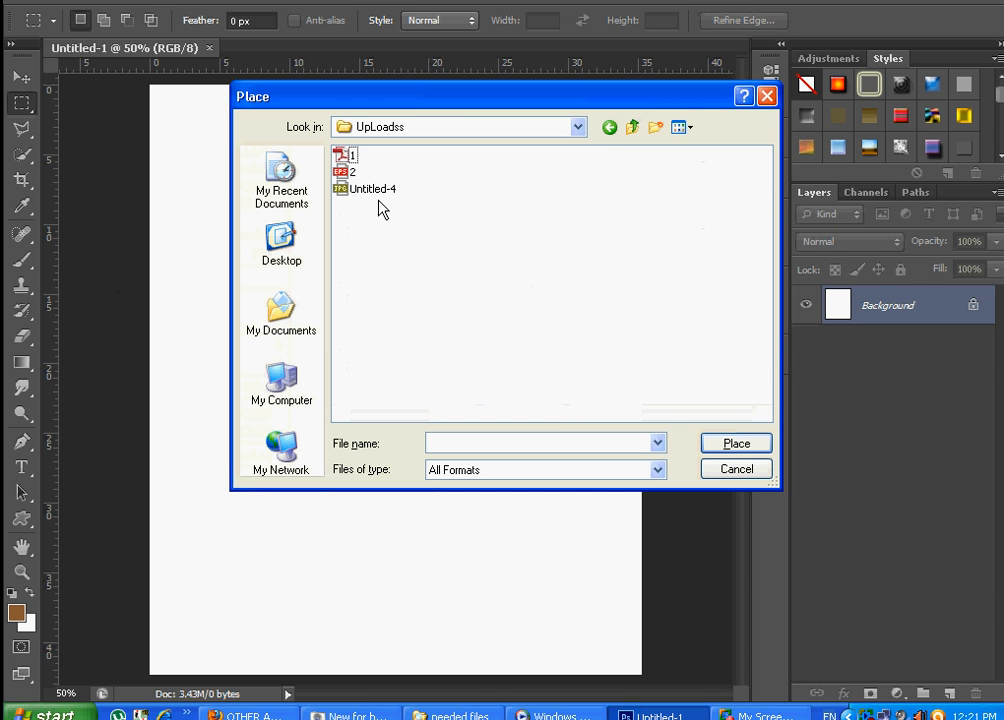
left_click(350, 154)
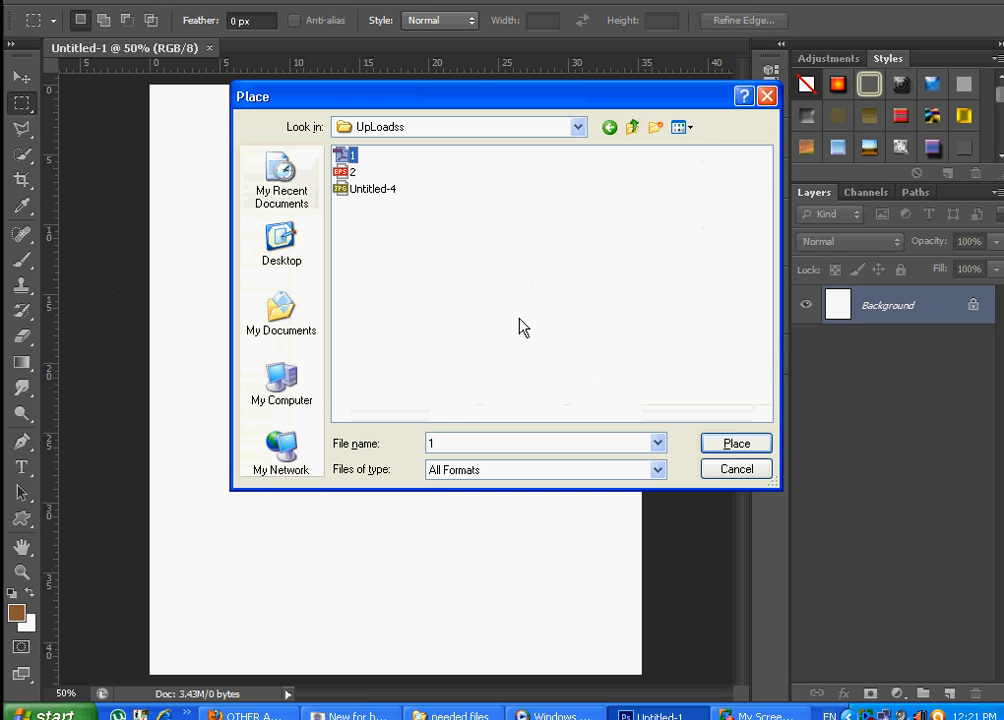
left_click(749, 444)
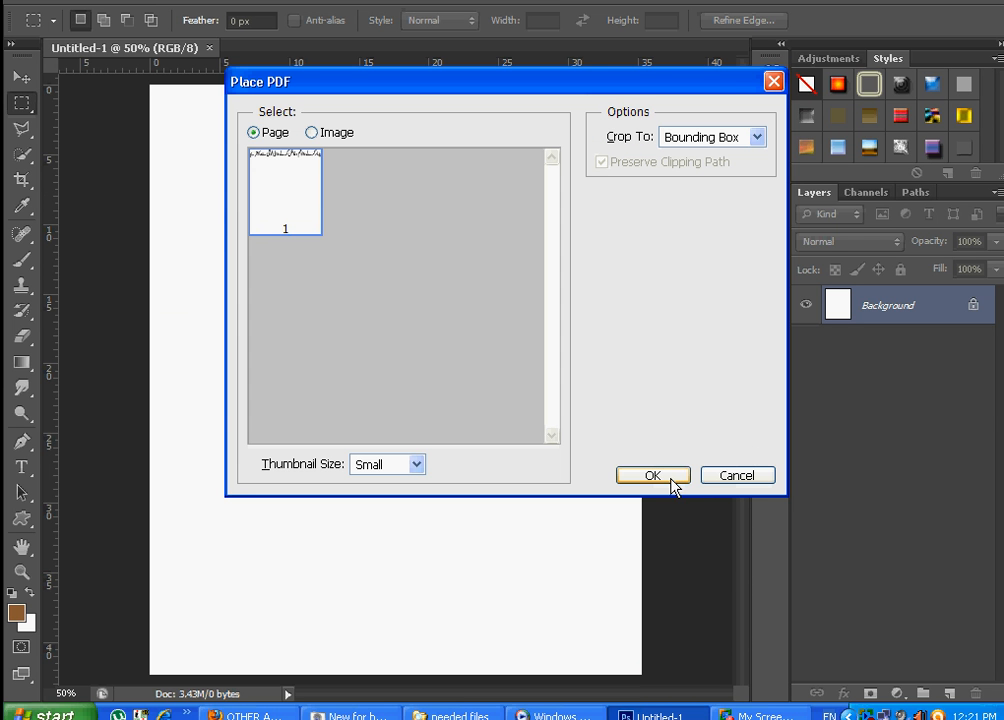
left_click(652, 476)
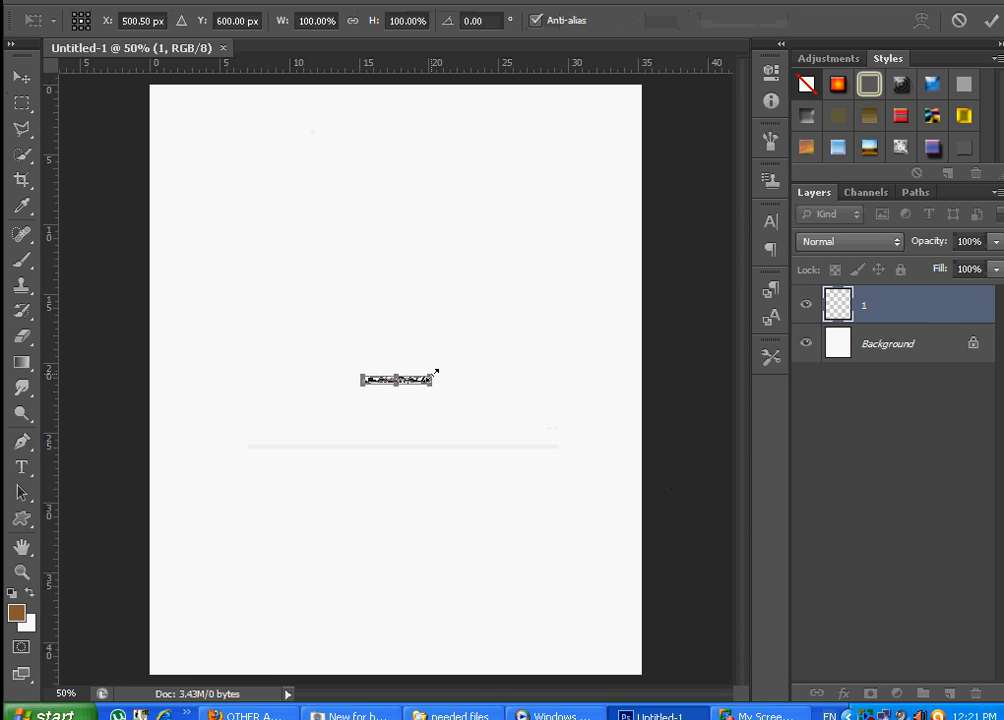
- Enlarge the placed PDF text to about 588% and move it near the top of the page
left_click_drag(435, 373, 576, 240)
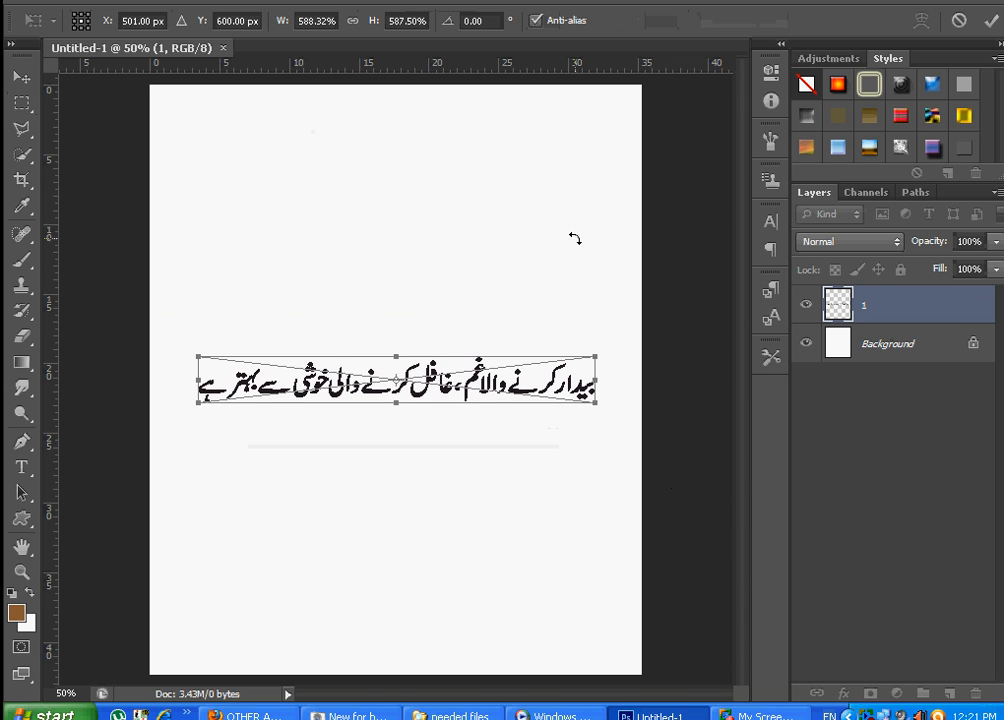
key("Return")
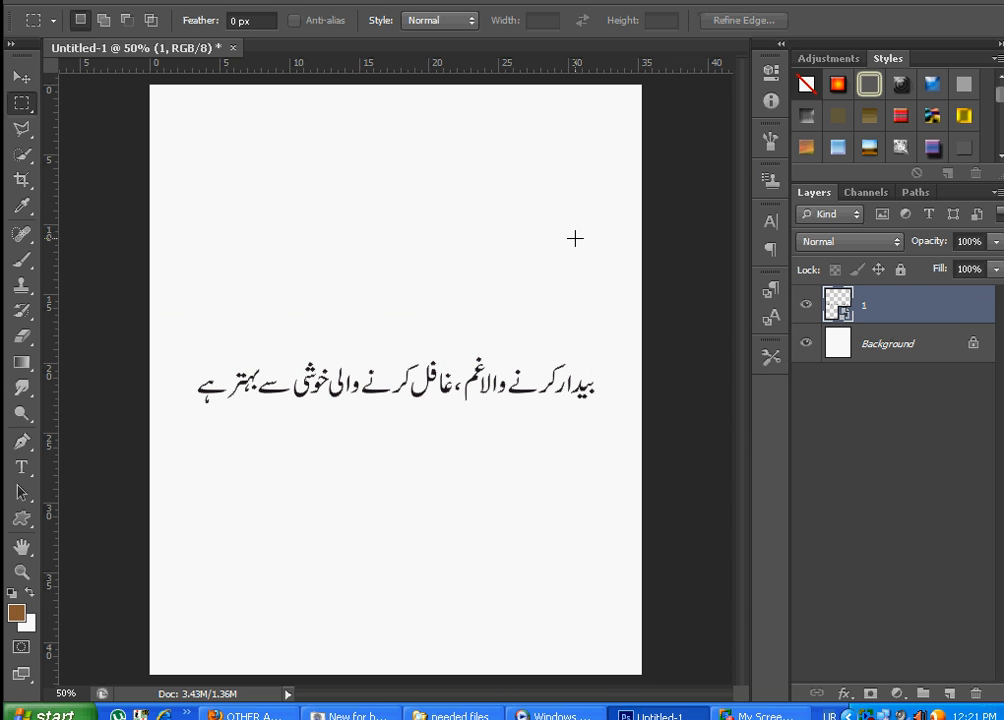
left_click(19, 78)
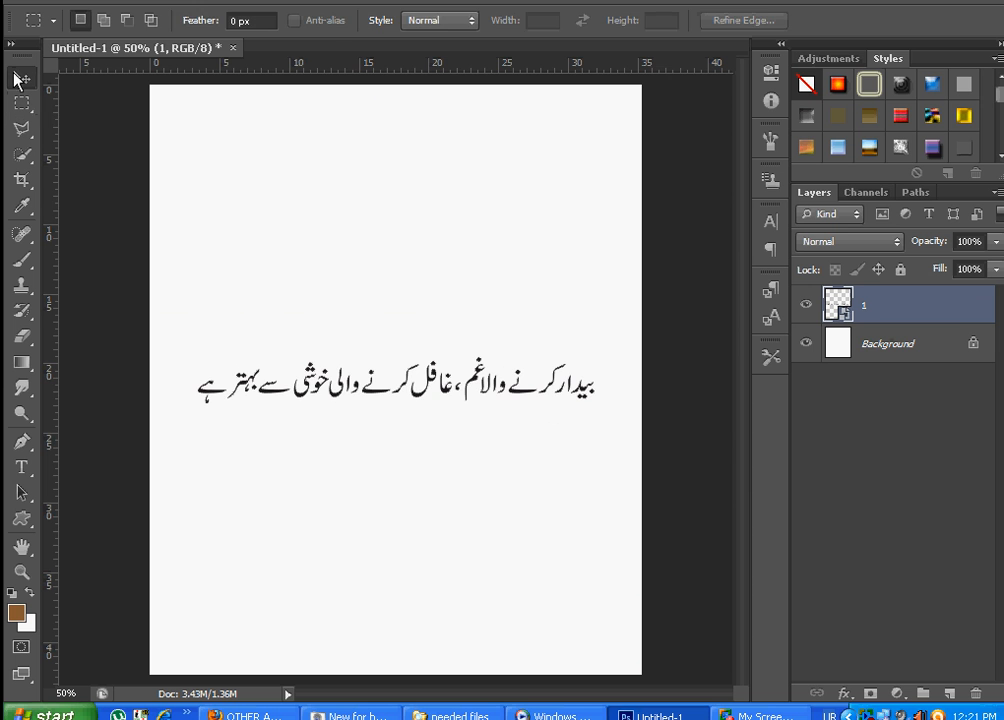
left_click_drag(372, 386, 378, 200)
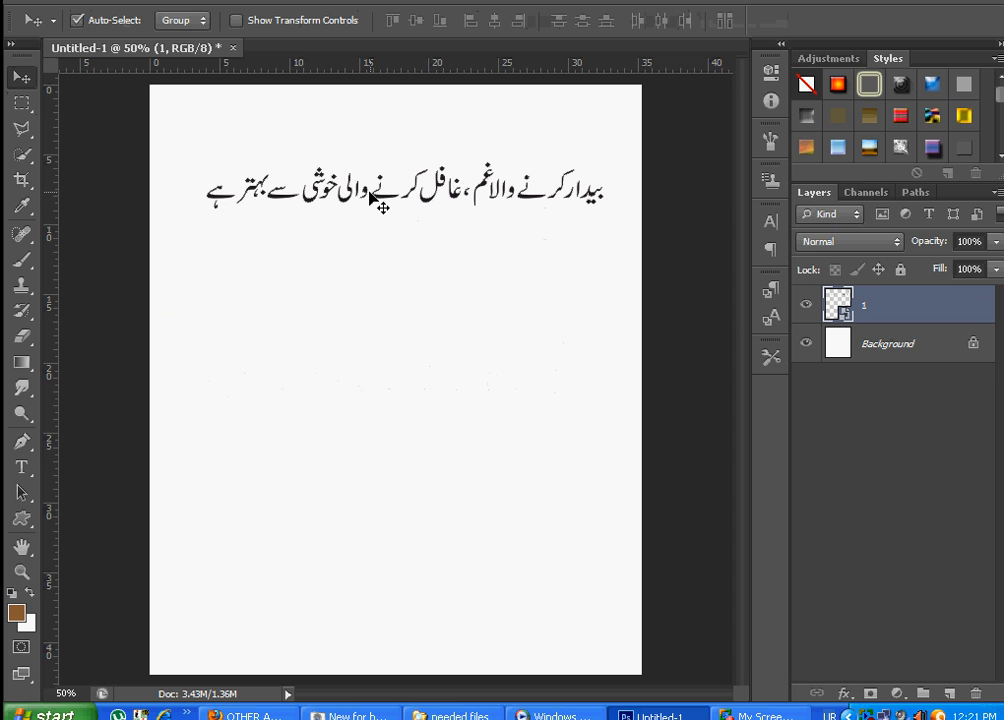
- Place the EPS file 2 from the UpLoadss folder into the document
left_click(43, 2)
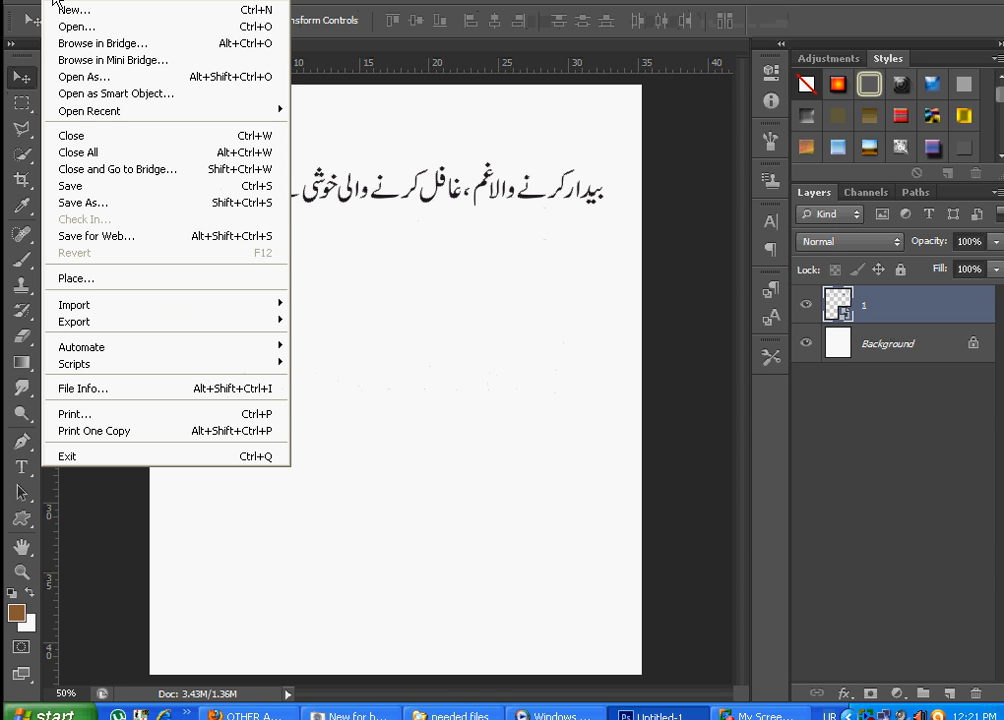
left_click(103, 283)
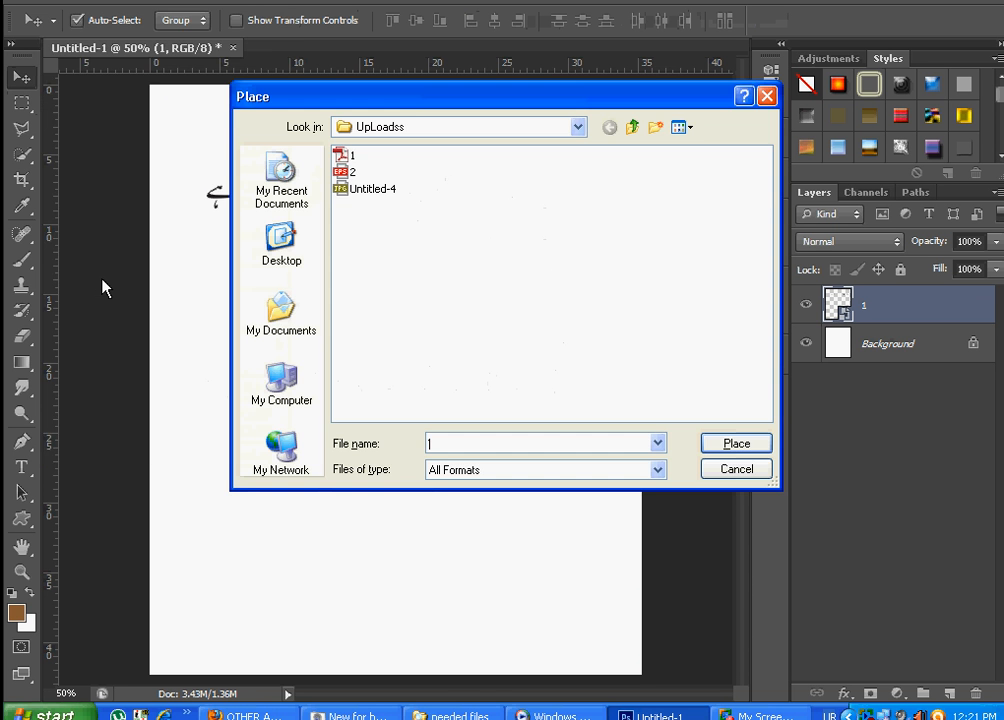
left_click(345, 172)
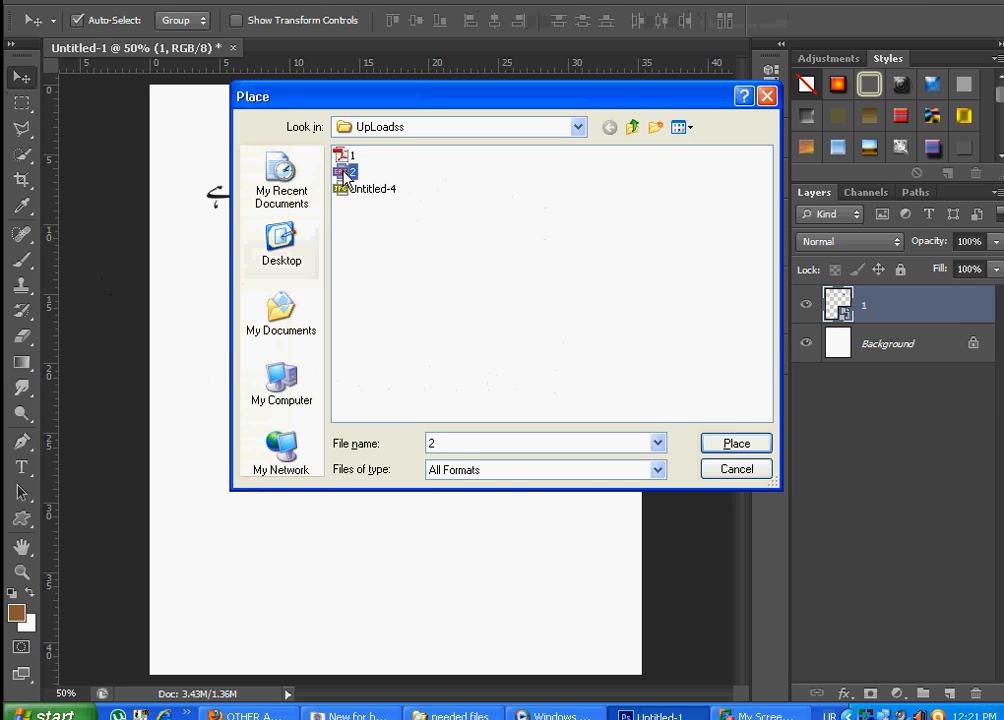
left_click(738, 444)
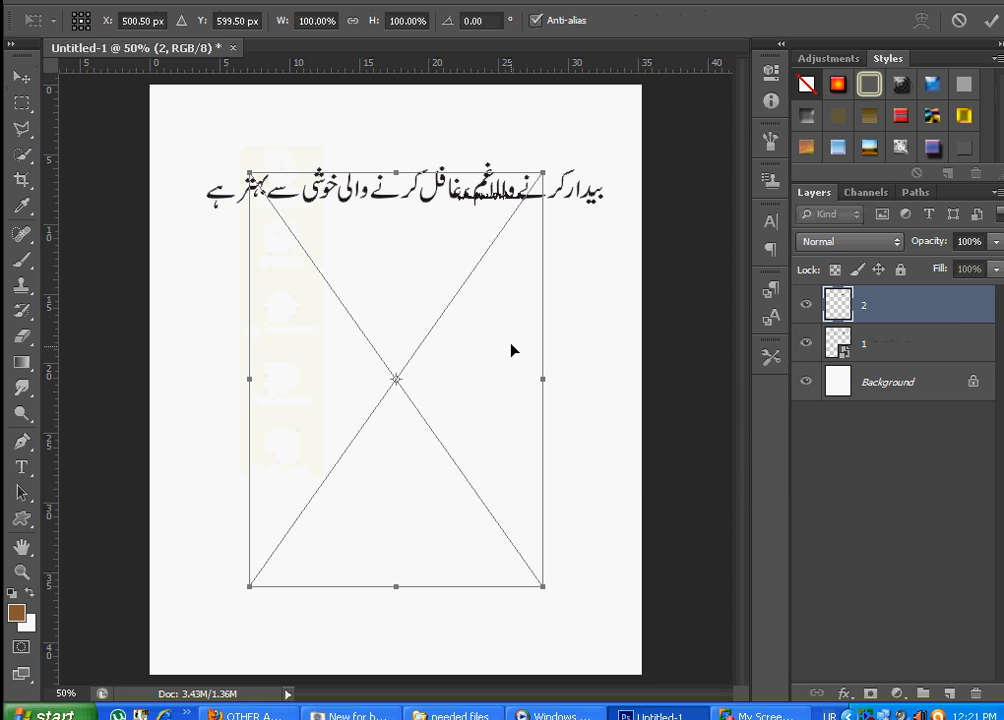
- Enlarge the placed EPS to about 532% and position its text line below the PDF text line
left_click_drag(511, 348, 351, 555)
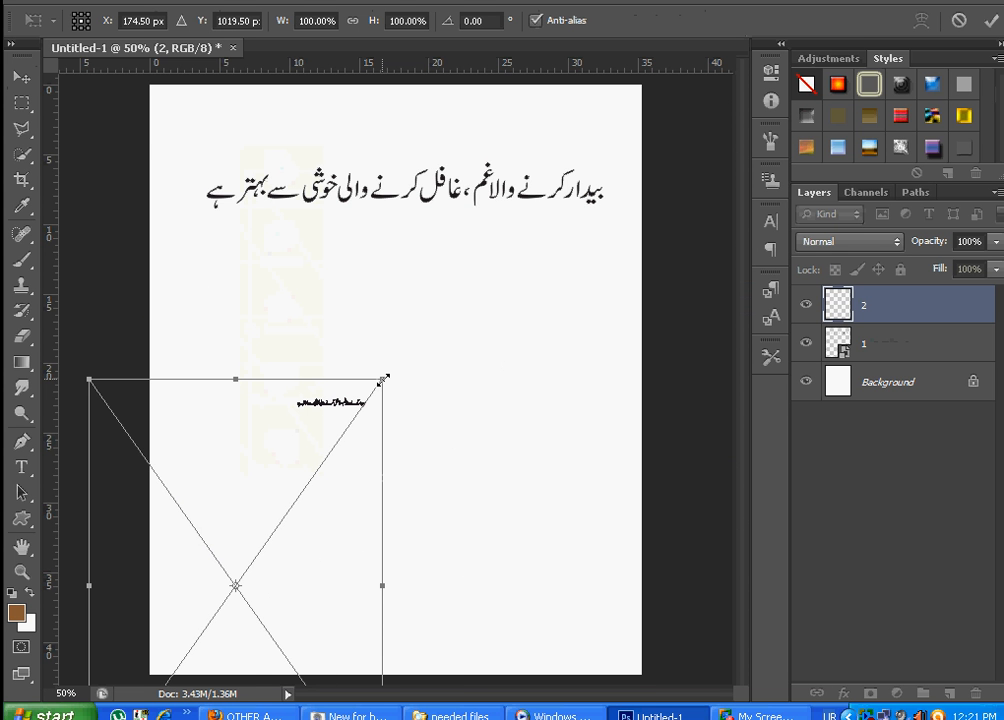
left_click_drag(382, 379, 635, 125)
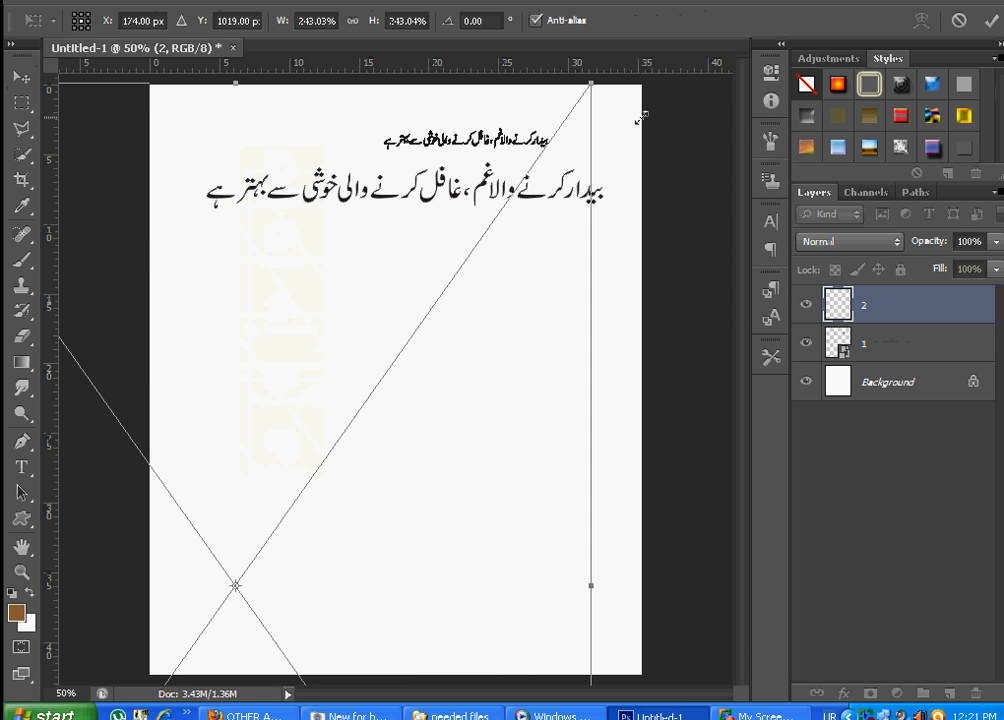
left_click_drag(491, 318, 283, 668)
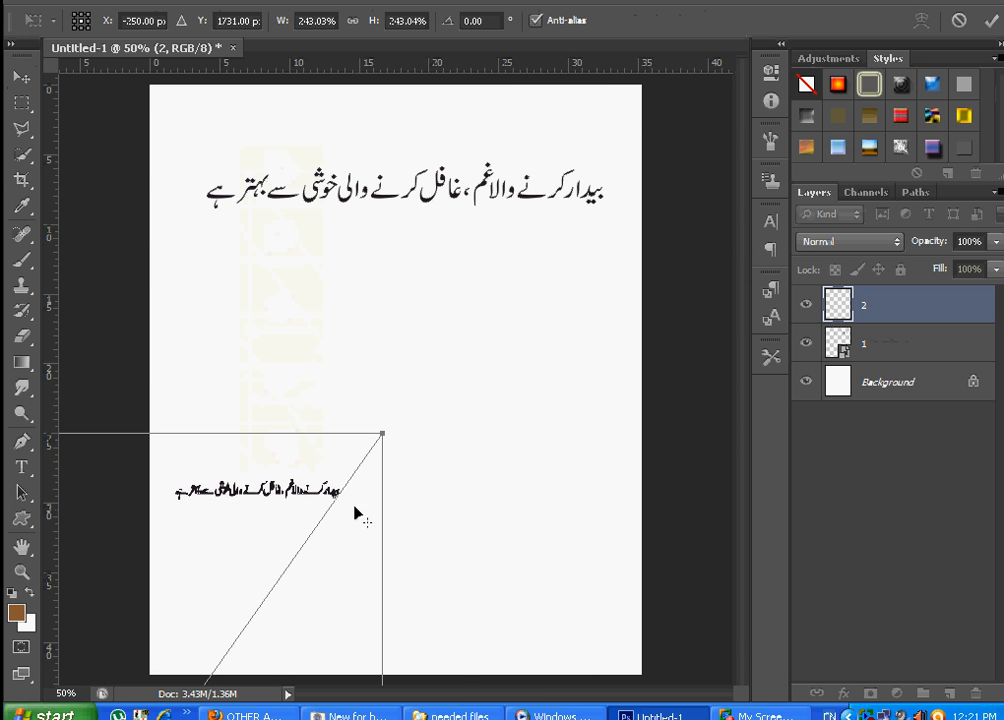
left_click_drag(383, 428, 668, 94)
left_click_drag(531, 330, 305, 657)
left_click_drag(403, 410, 594, 184)
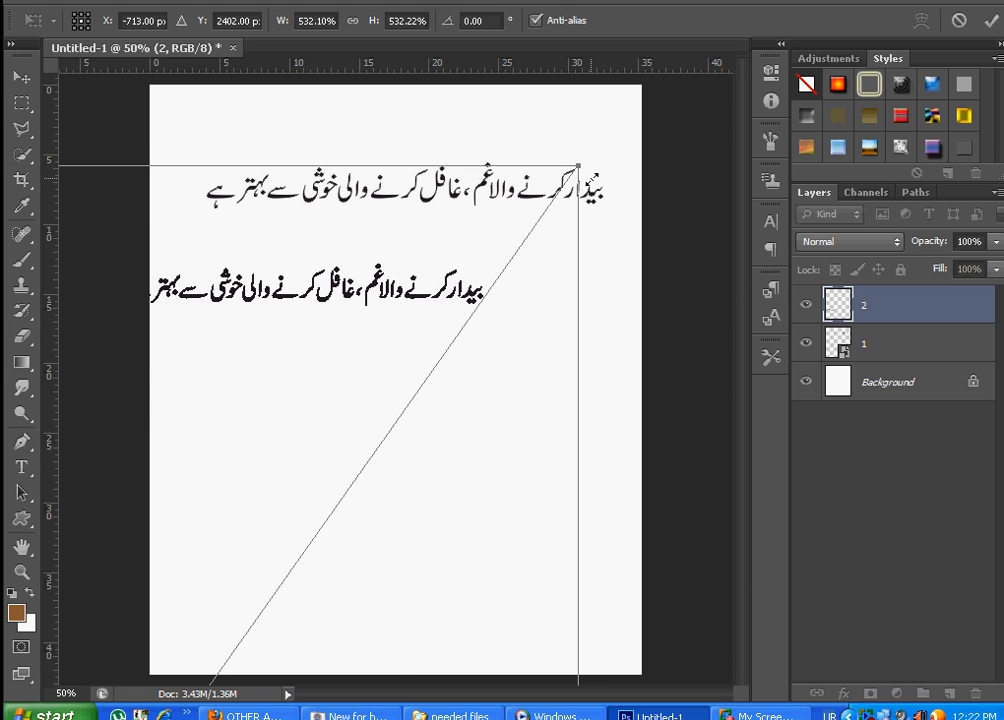
left_click_drag(459, 473, 550, 601)
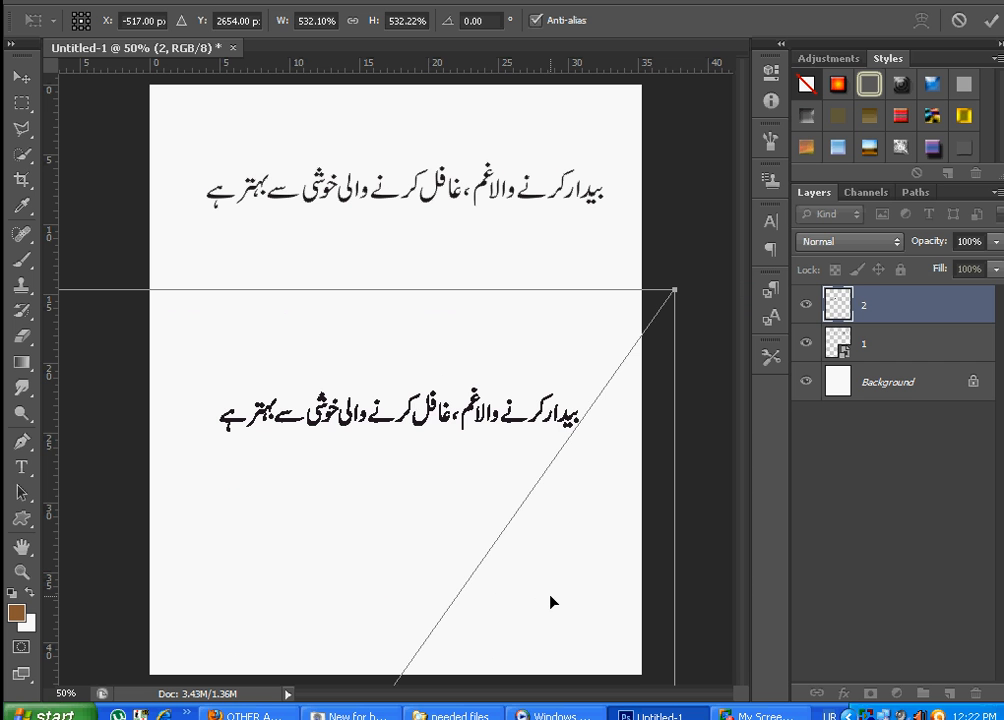
key("alt+shift")
key("Return")
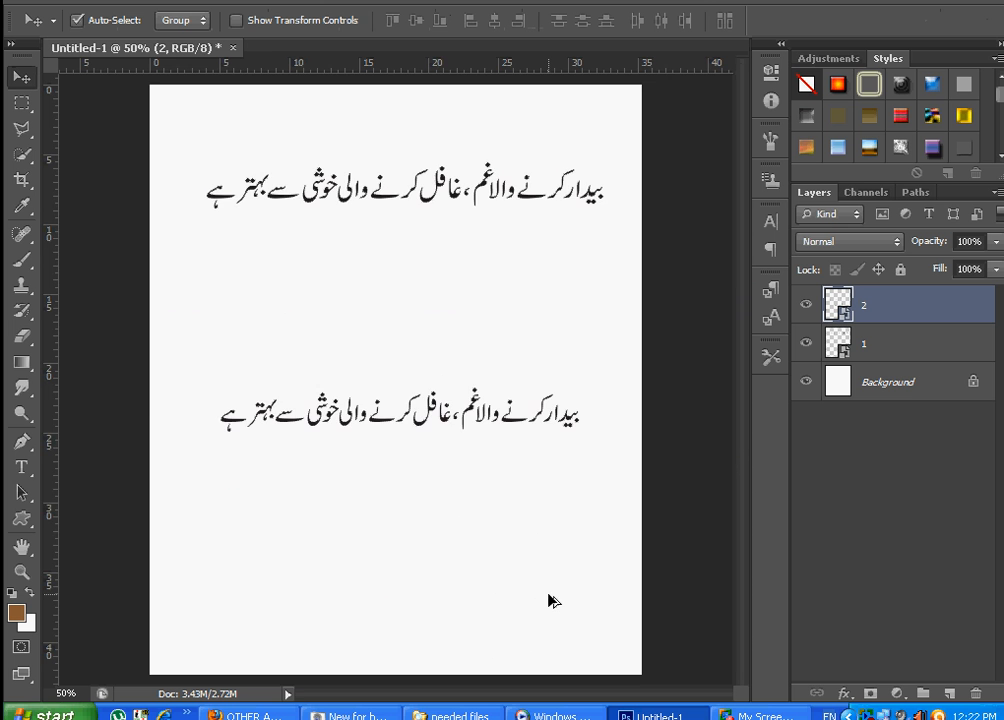
- Move the PDF text line down and the EPS text line up so they sit close together
key("ctrl+1")
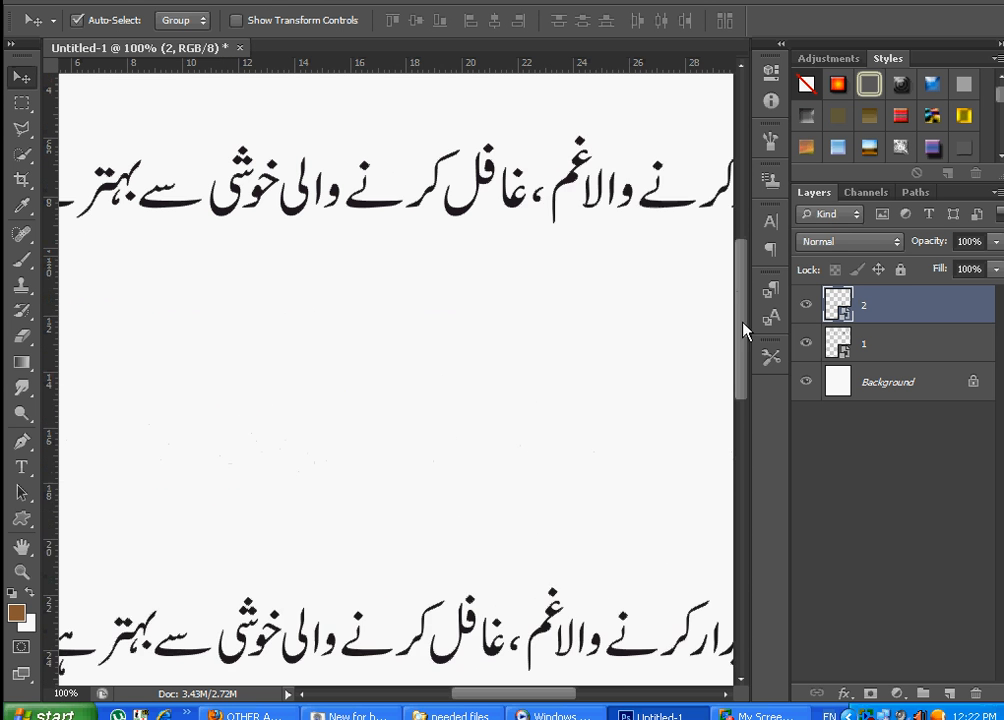
left_click_drag(743, 322, 743, 316)
left_click_drag(571, 200, 573, 345)
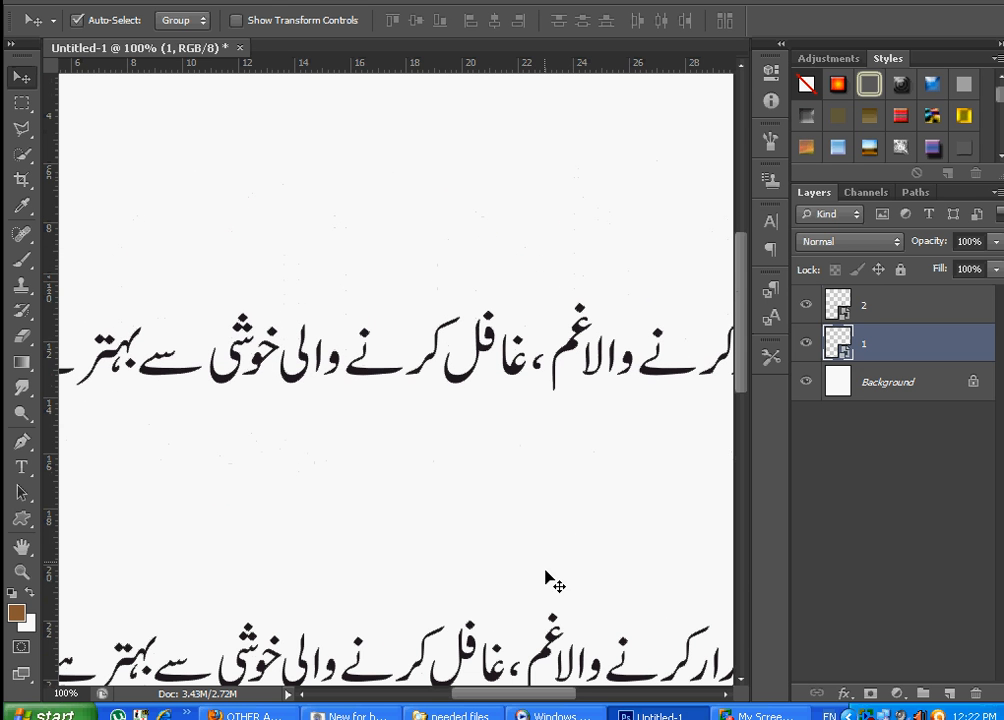
left_click_drag(551, 652, 548, 523)
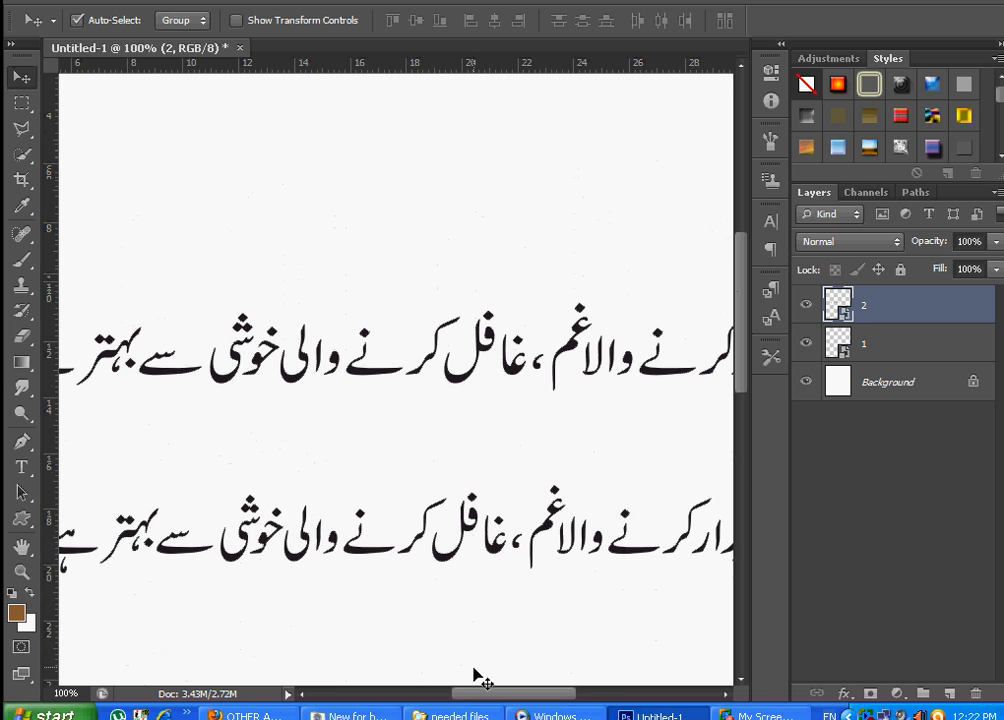
- Shift the EPS text line sideways to align its right end with the PDF text line, and compare their left ends
left_click_drag(476, 690, 521, 689)
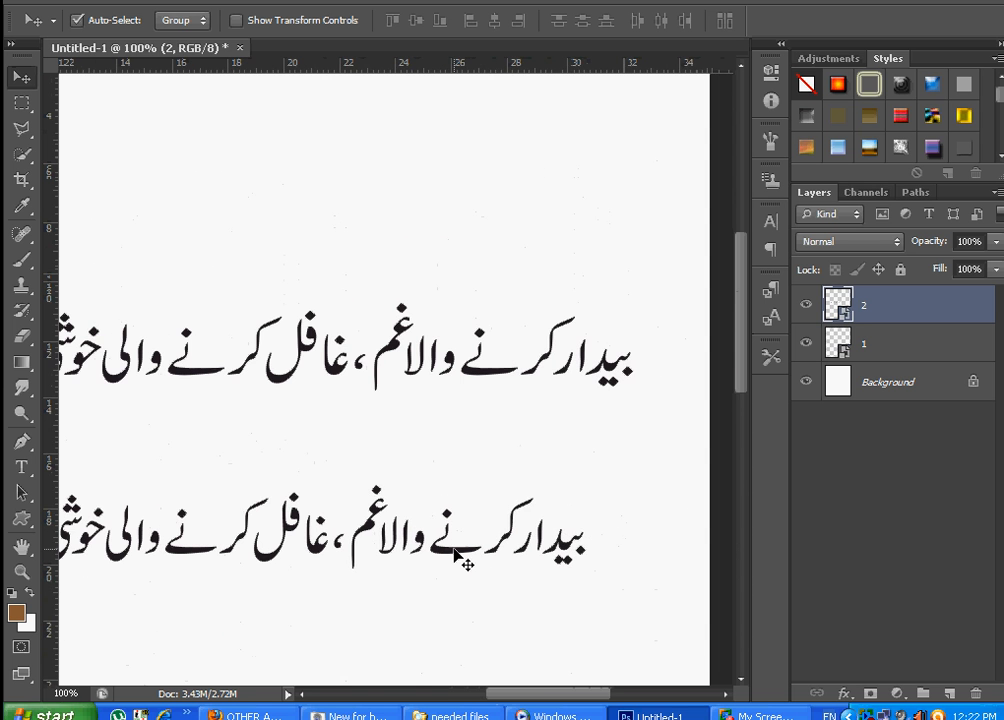
left_click_drag(451, 550, 499, 550)
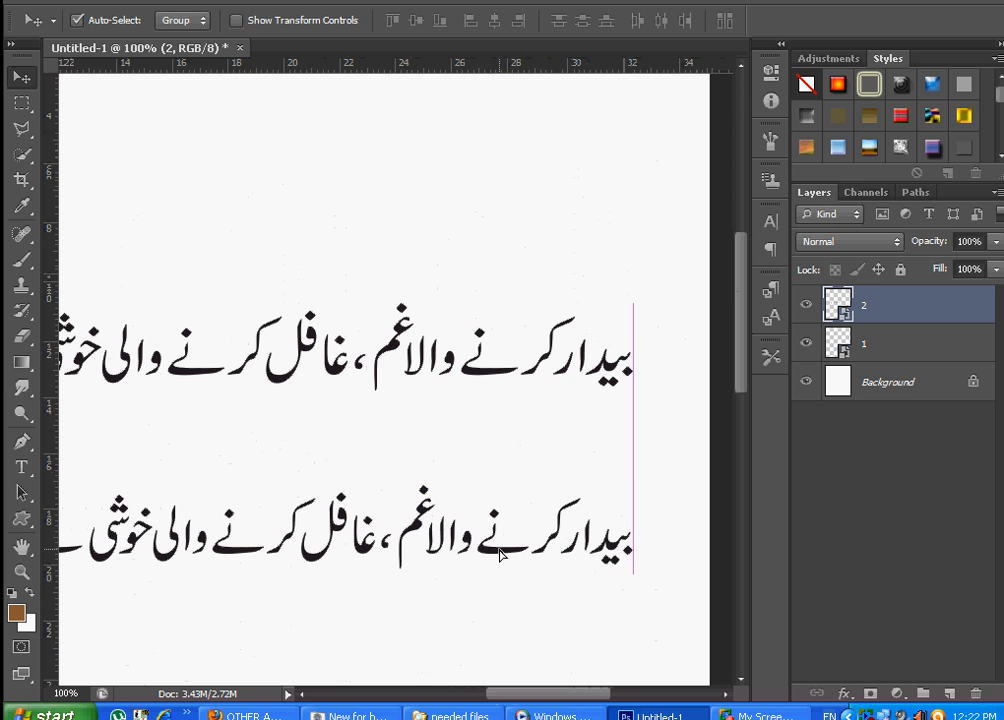
left_click_drag(527, 693, 490, 693)
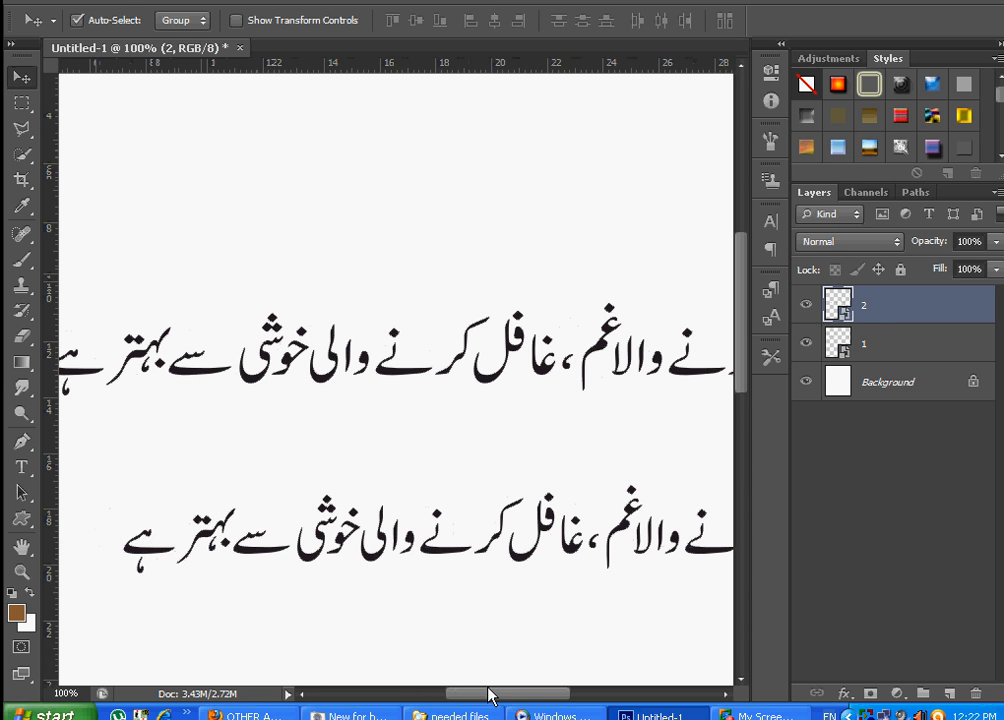
- Move layer 2 below layer 1 and convert the Background into a regular layer
left_click_drag(873, 311, 874, 350)
left_click(876, 307)
right_click(876, 307)
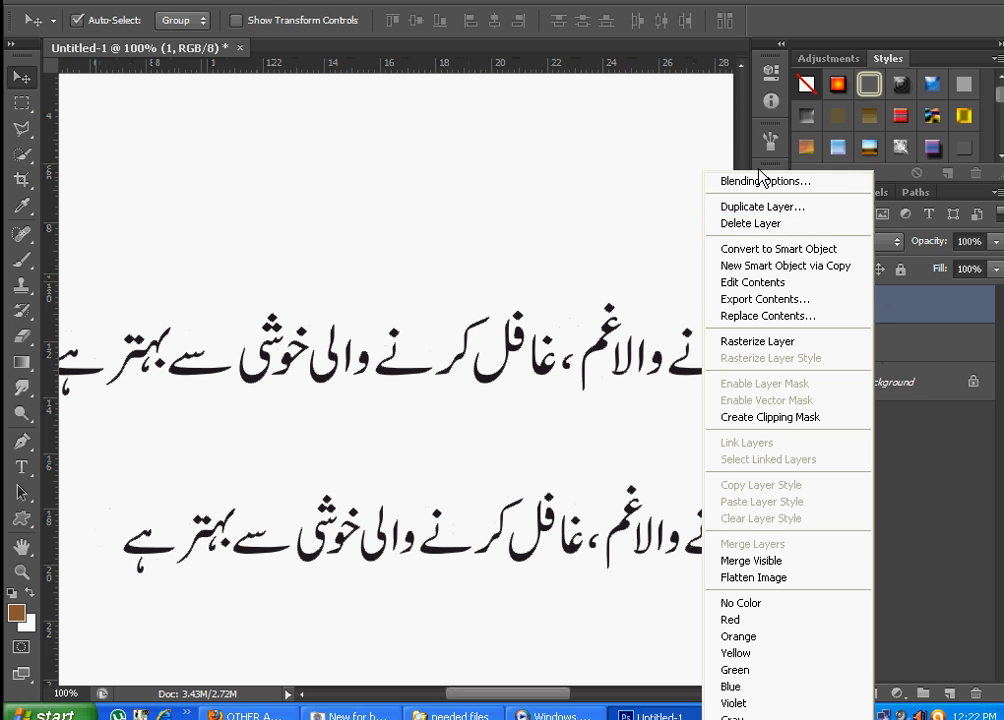
left_click(908, 390)
double_click(908, 385)
left_click(690, 210)
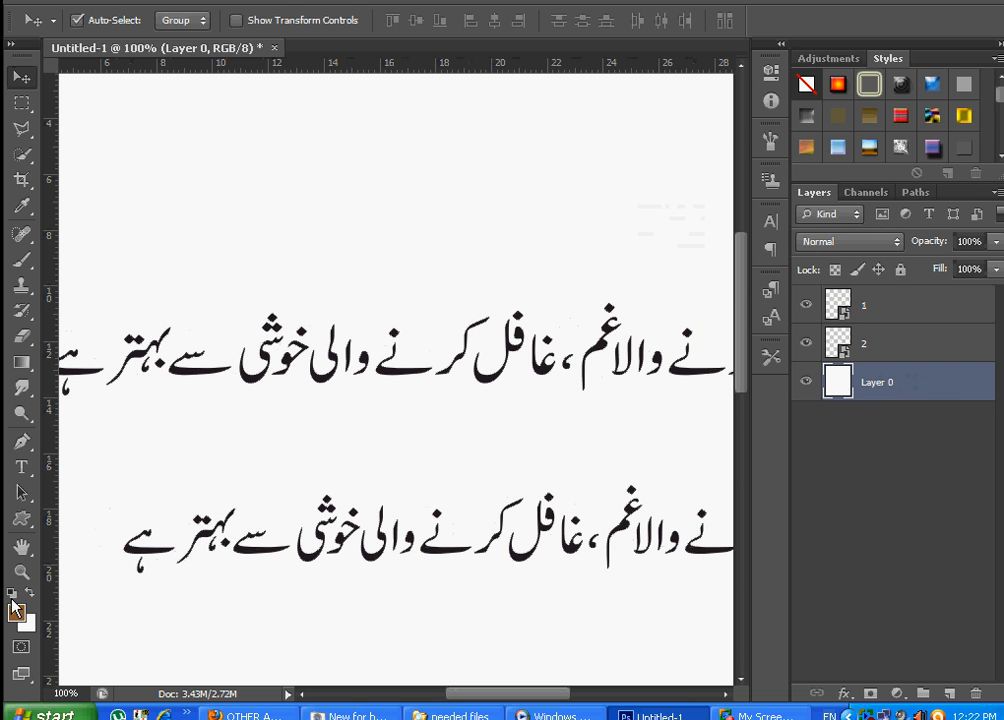
- Choose the dark brown #674524 as foreground colour and fill Layer 0 with it
left_click(17, 613)
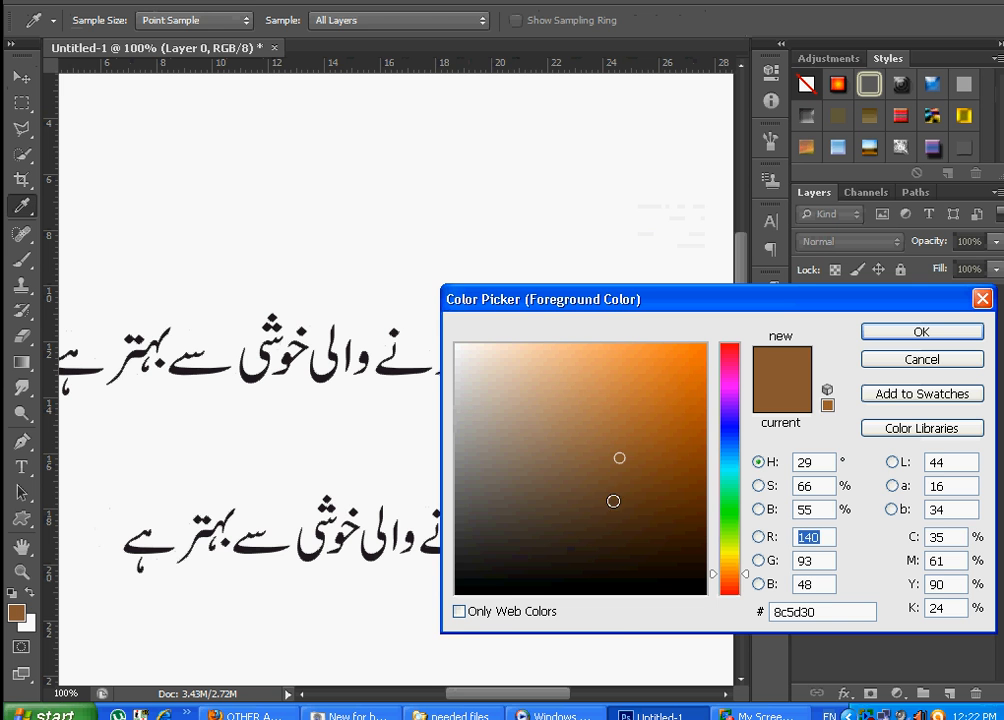
left_click(617, 493)
left_click(903, 335)
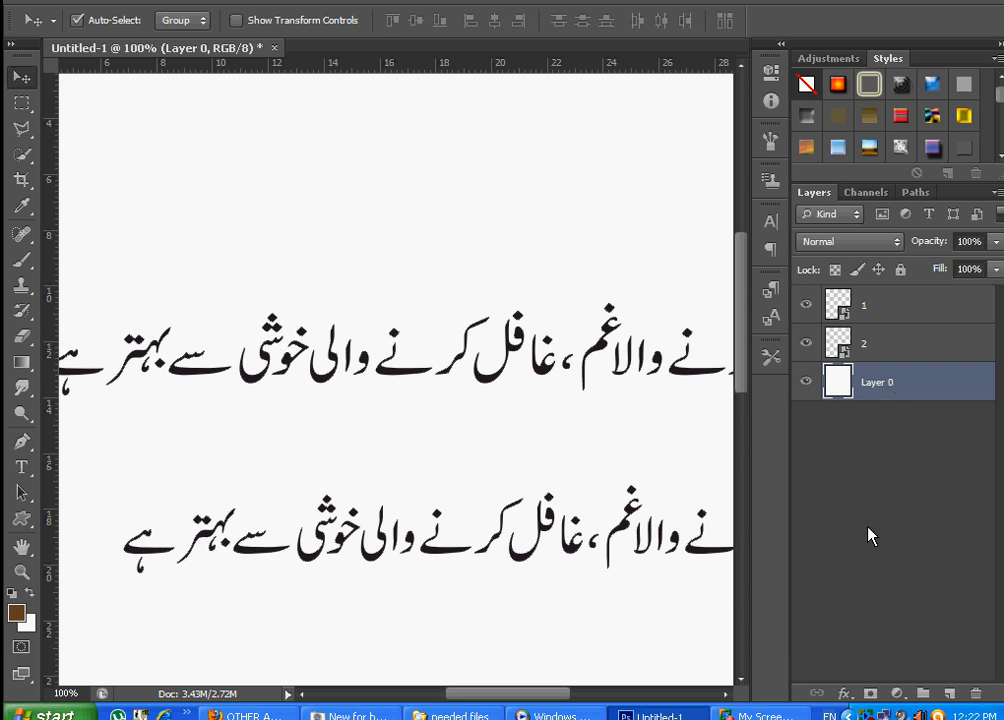
key("alt+BackSpace")
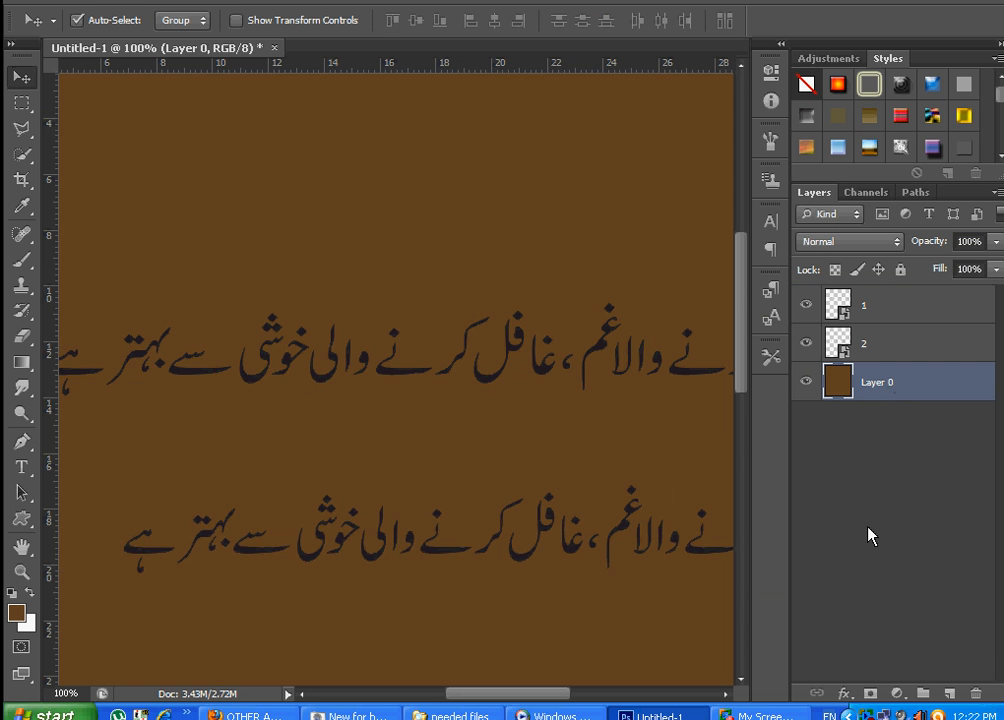
- Rasterize the smart object layers 1 and 2
left_click(875, 305)
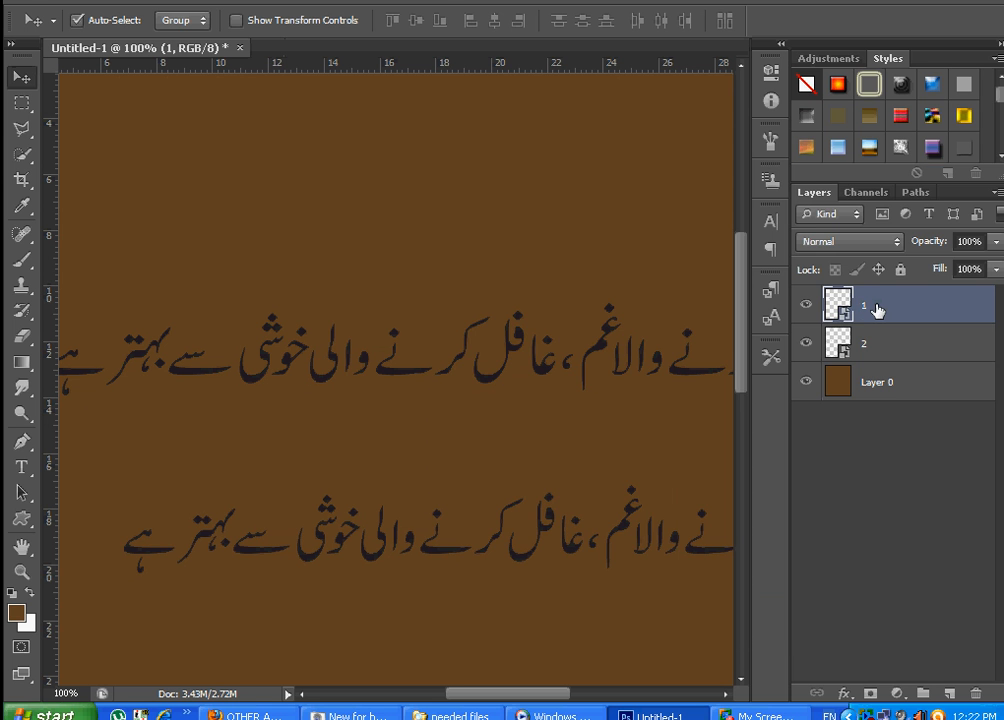
double_click(876, 310)
left_click(985, 242)
right_click(875, 306)
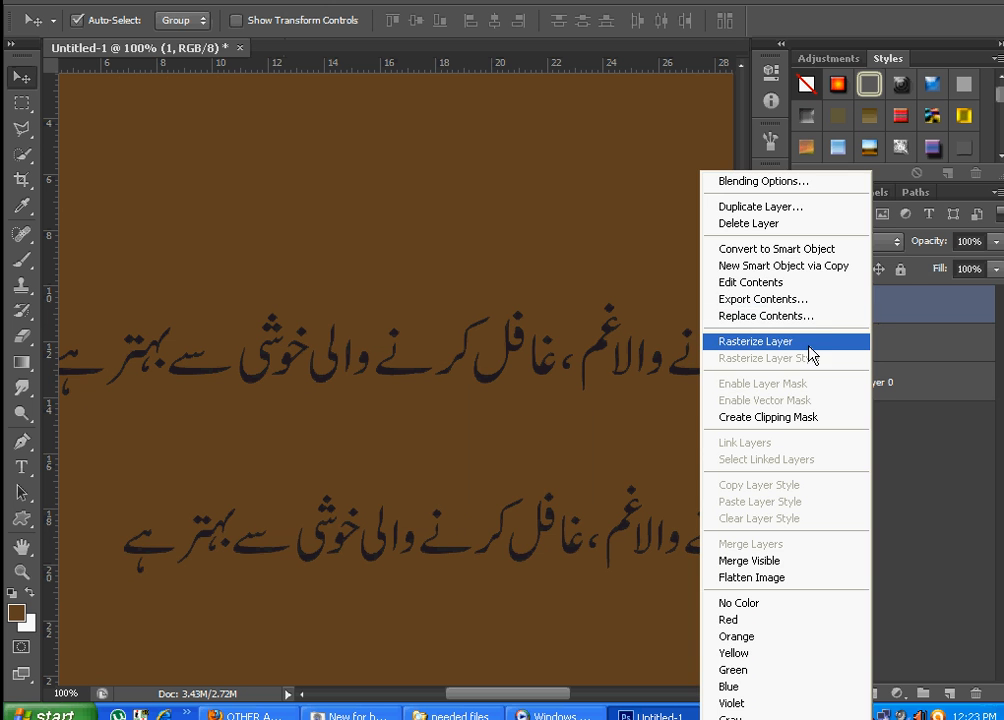
left_click(808, 345)
right_click(885, 341)
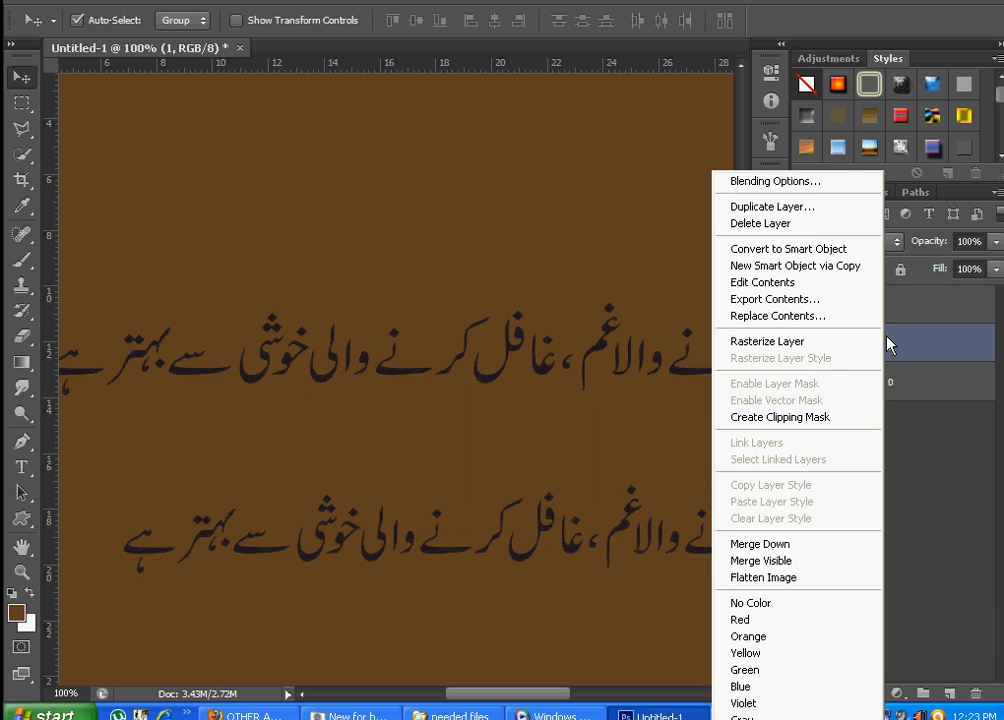
left_click(815, 342)
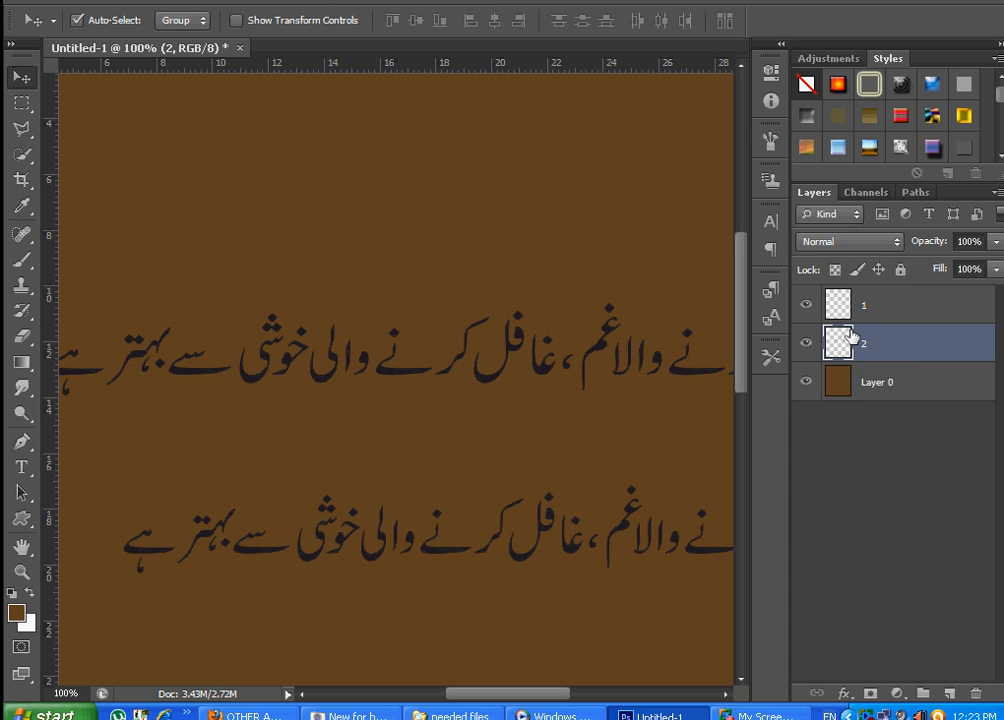
- Add a Color Overlay effect to layer 1 and choose the light brown #b29172 as its colour
left_click(890, 311)
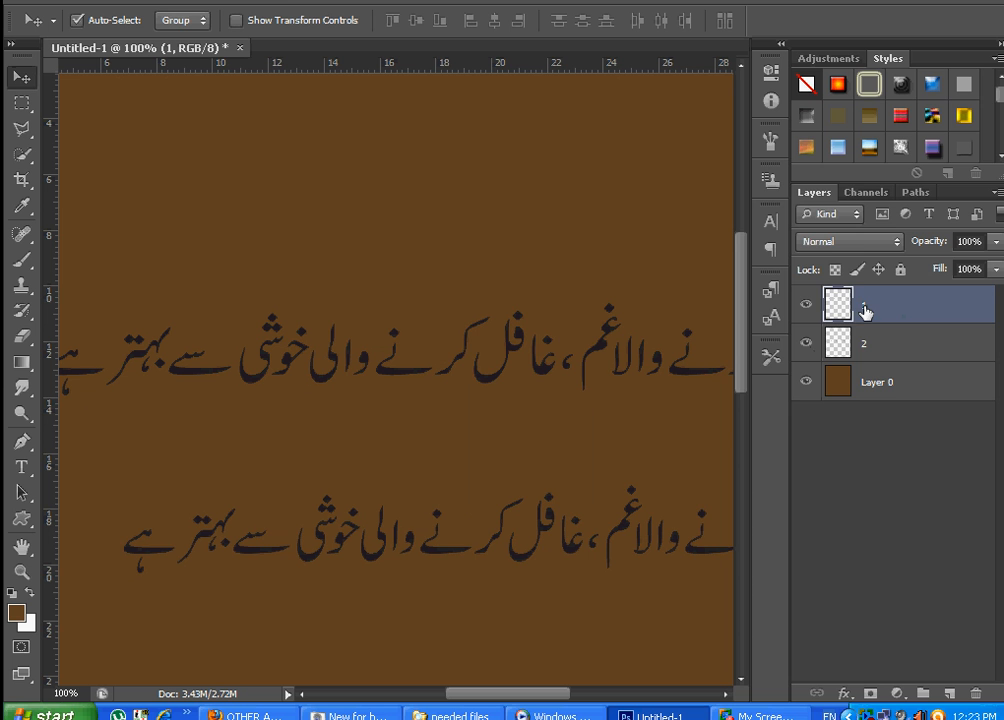
right_click(865, 312)
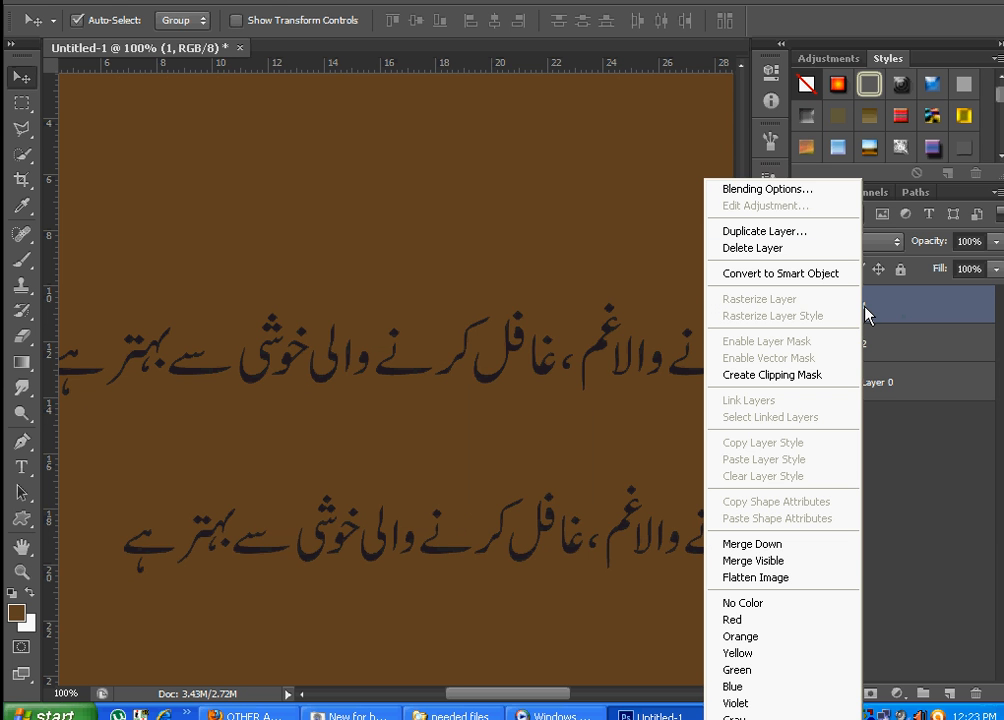
left_click(769, 190)
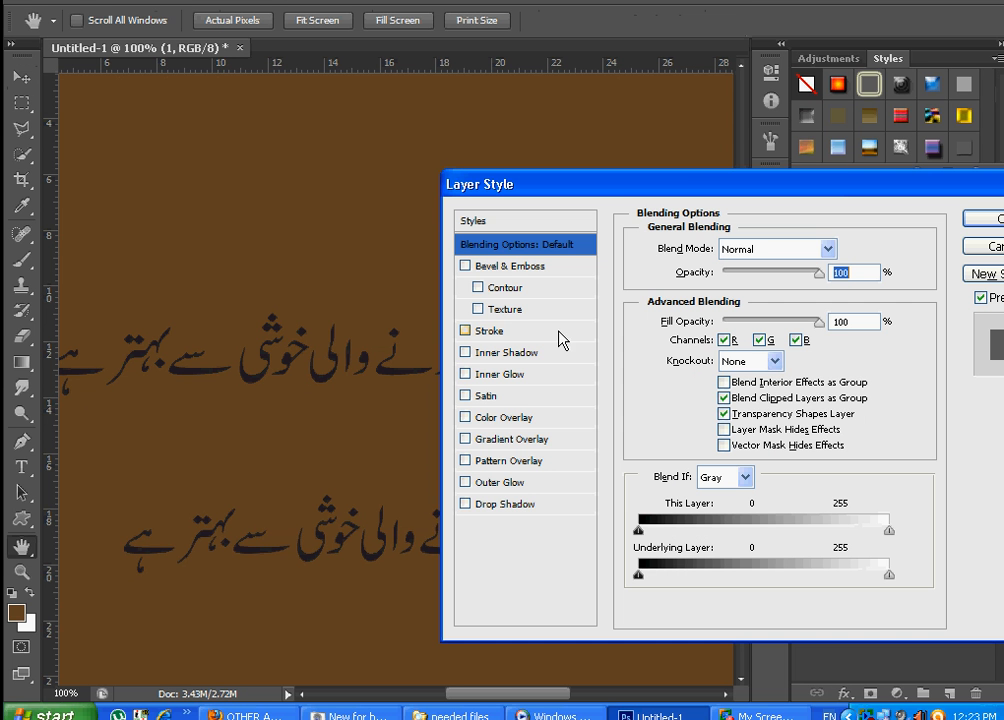
left_click(505, 418)
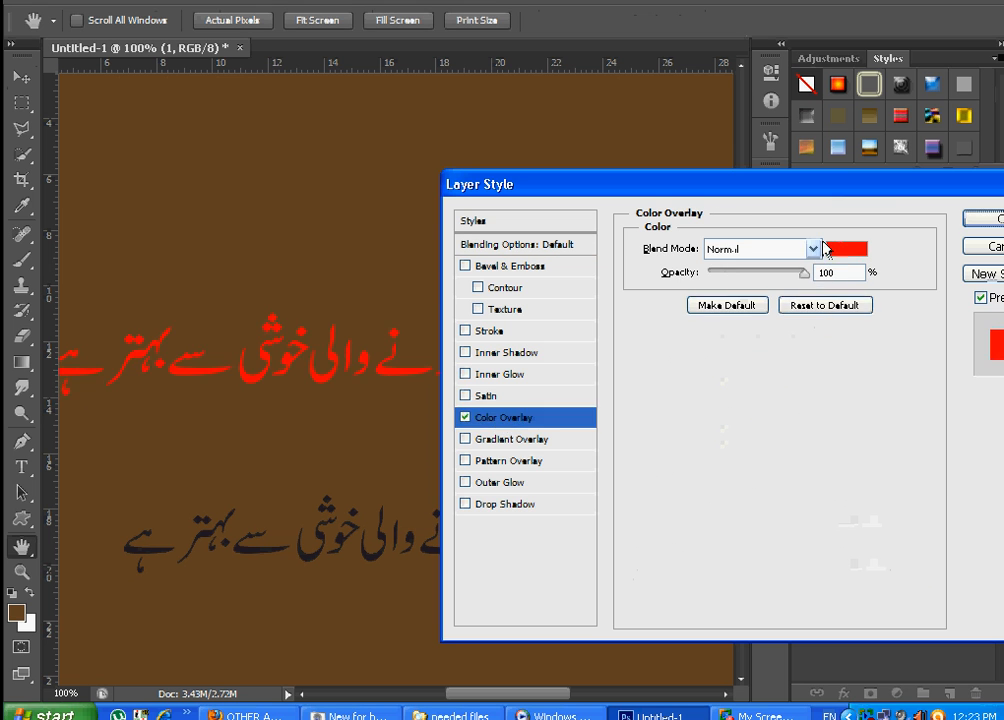
left_click(846, 249)
left_click(274, 226)
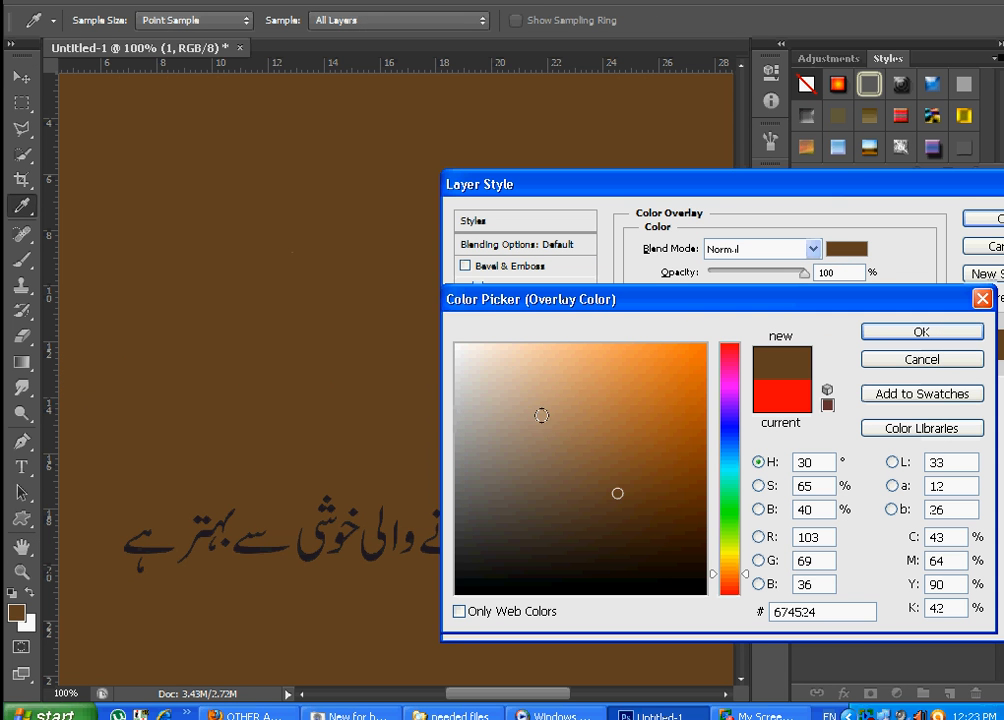
left_click(546, 430)
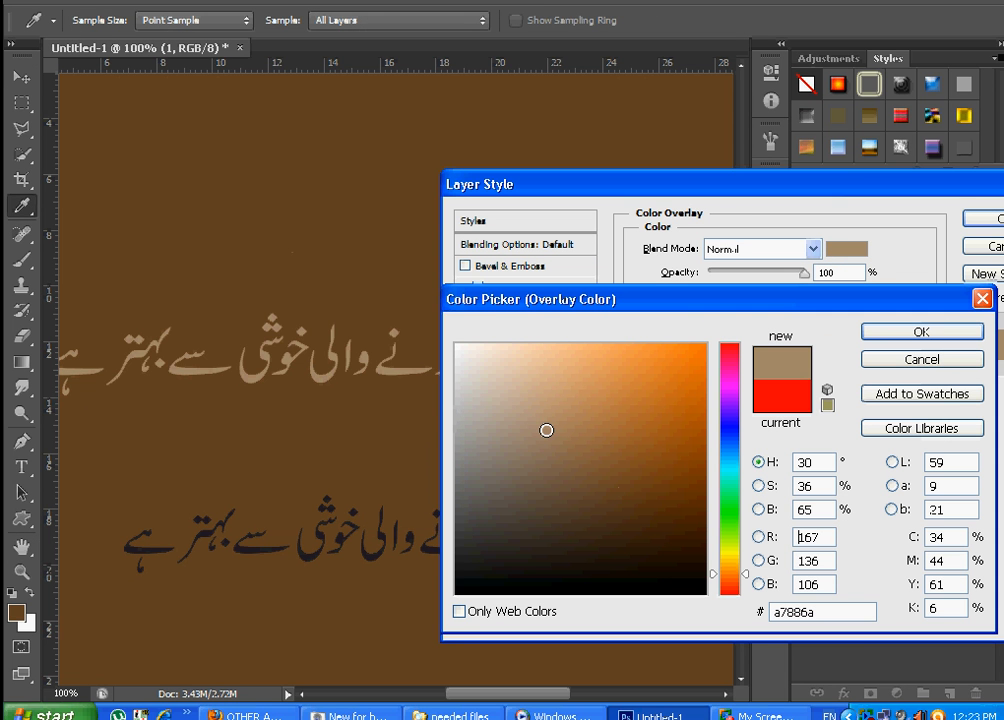
left_click(545, 419)
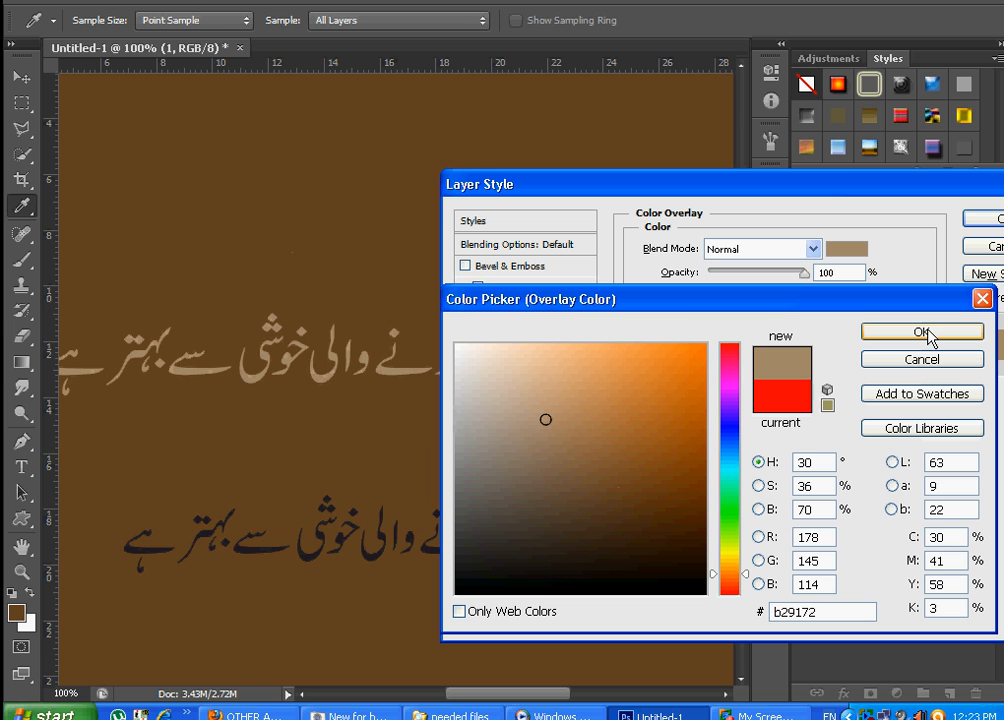
- Copy the overlay colour's hex code b29172 and accept the colour
left_click_drag(818, 612, 708, 612)
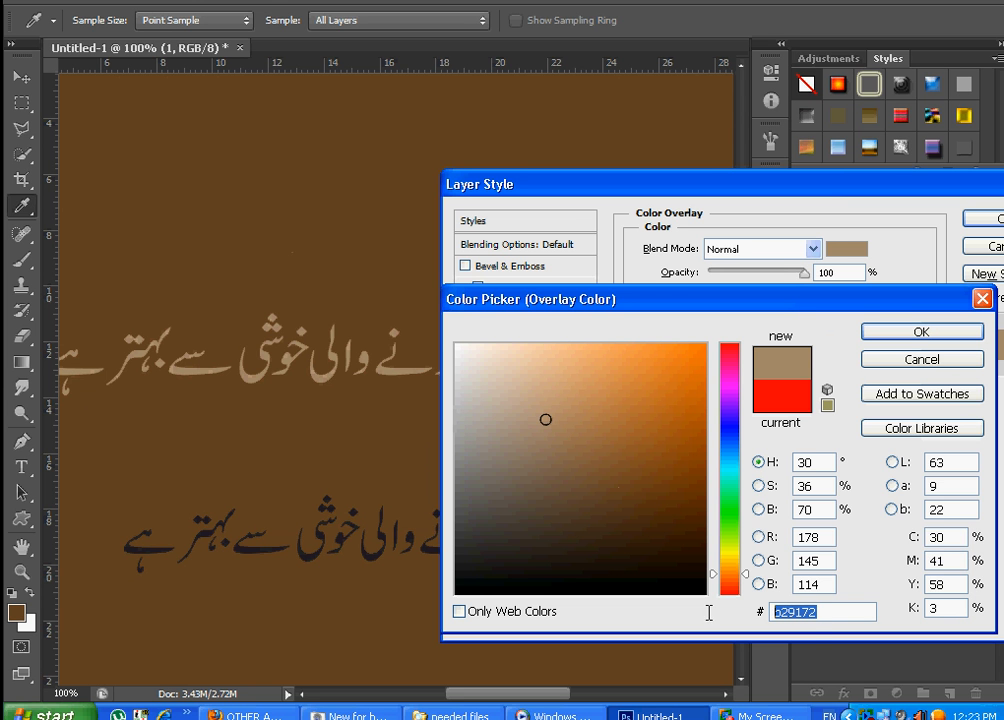
right_click(795, 610)
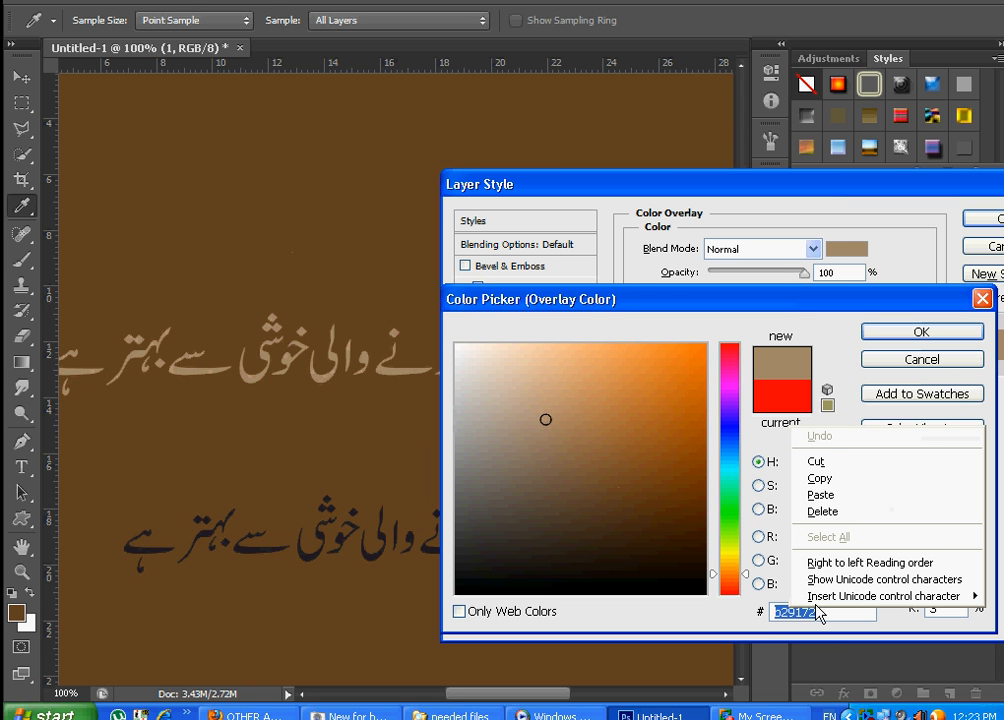
left_click(859, 479)
left_click(916, 332)
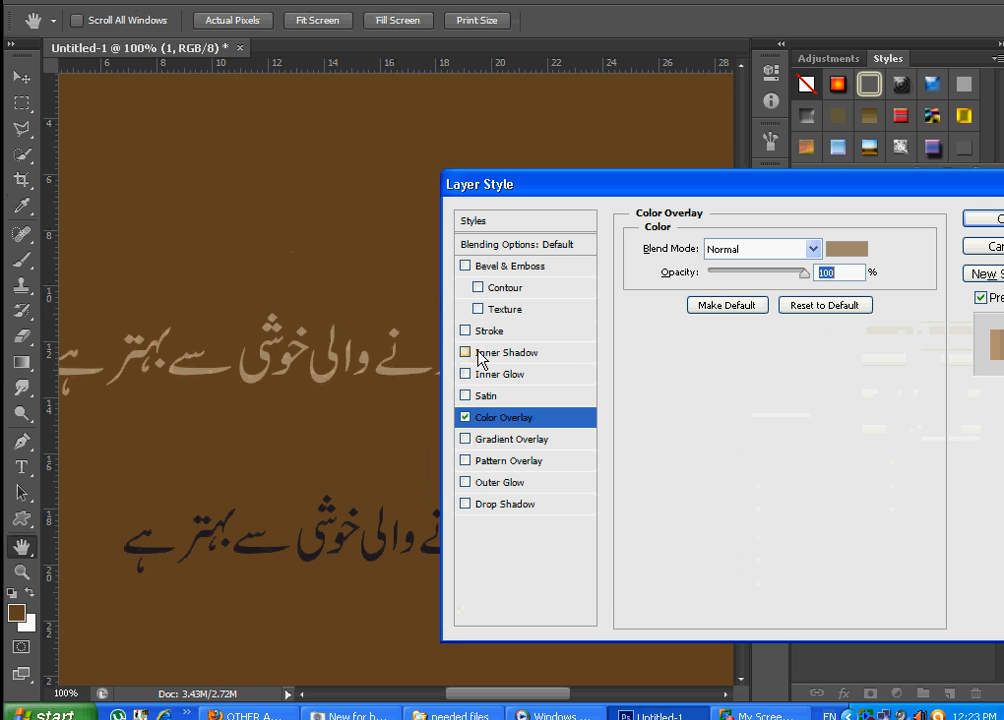
- Add Bevel & Emboss to layer 1 and set its shadow colour to the copied #b29172
left_click(513, 270)
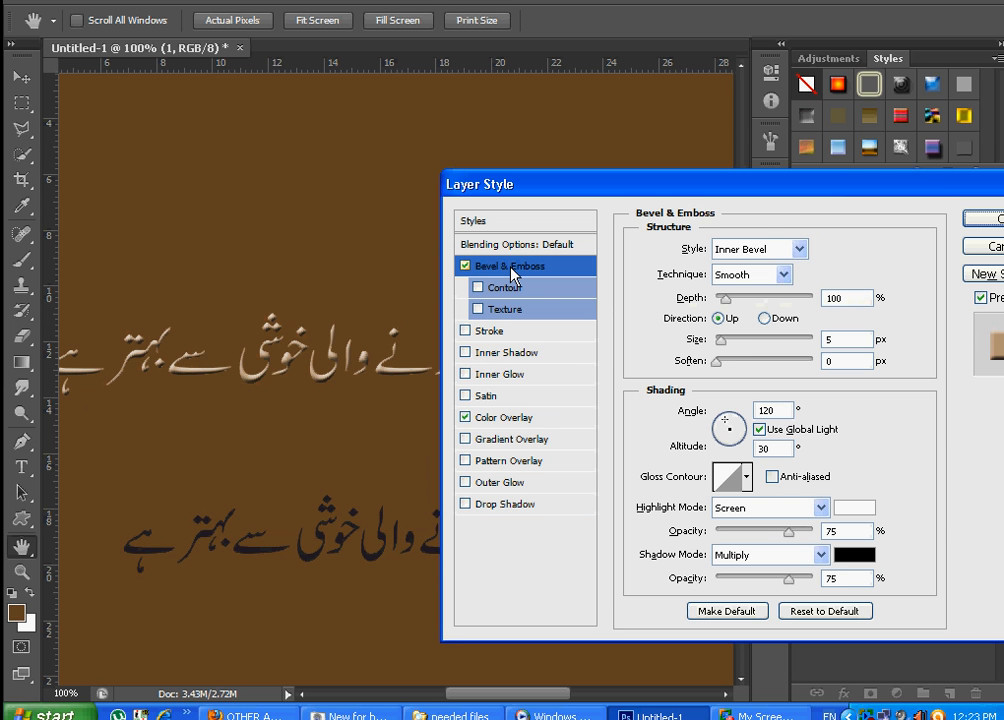
left_click(853, 554)
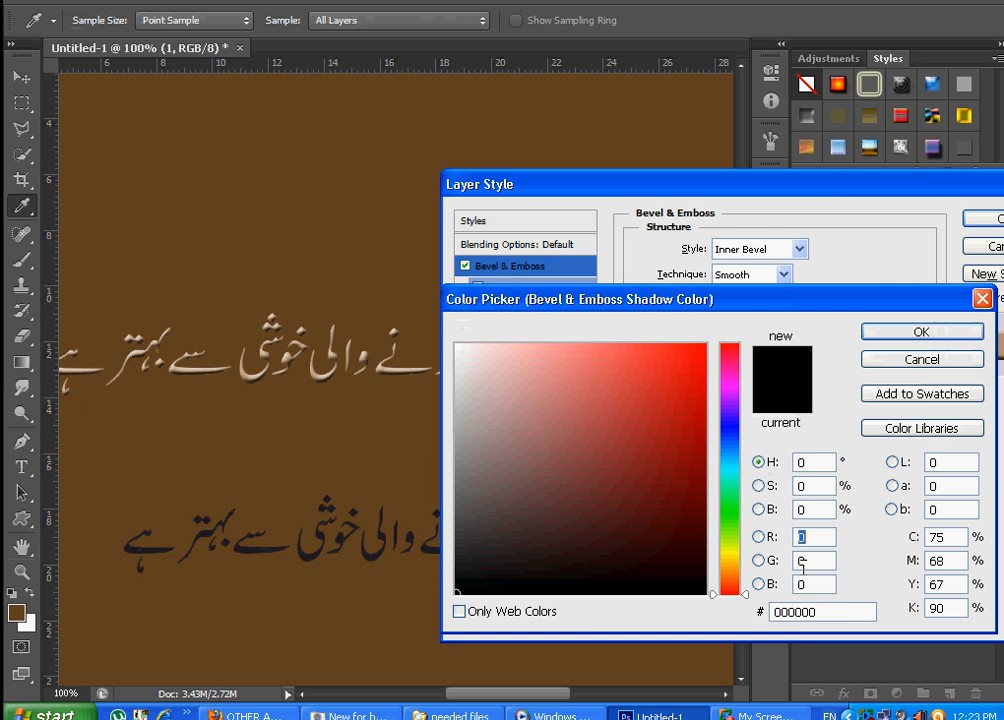
left_click_drag(826, 613, 728, 610)
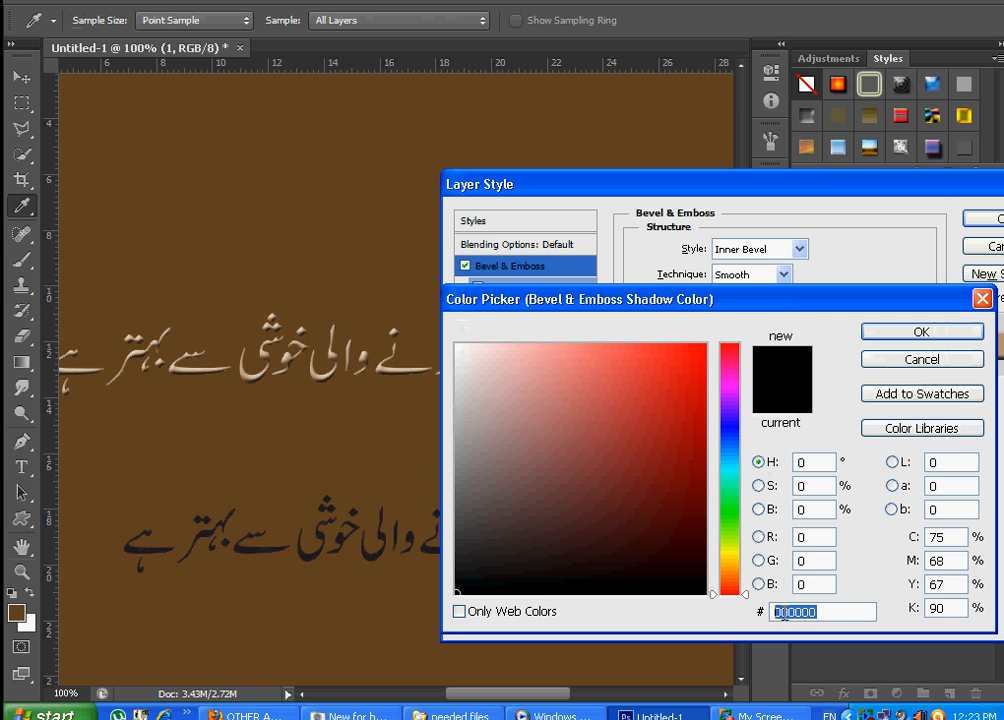
key("ctrl+v")
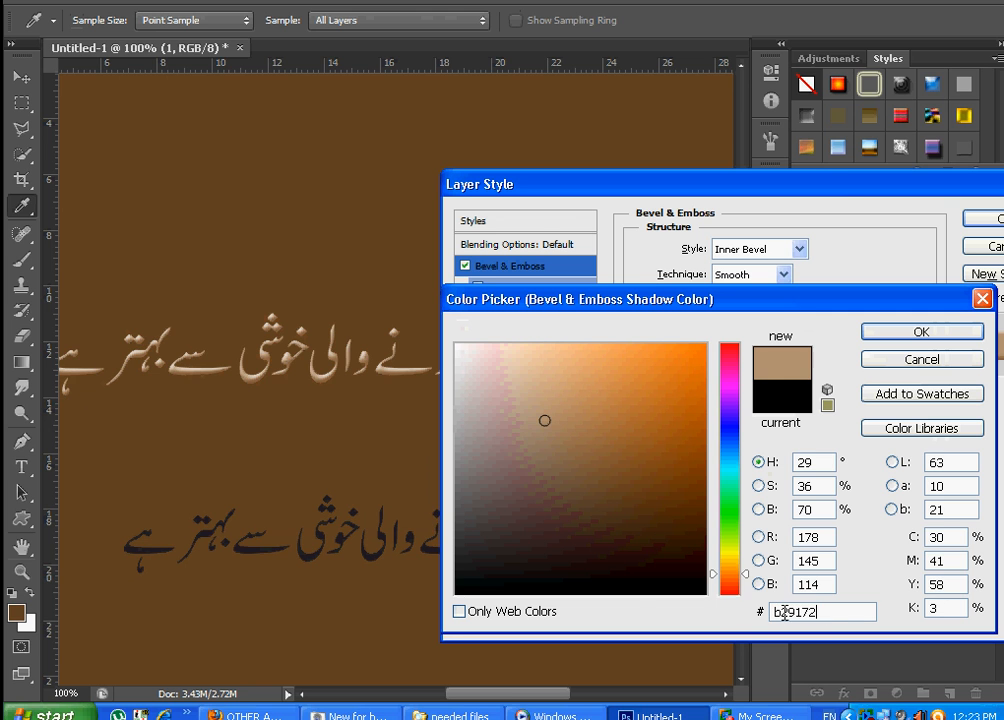
left_click(907, 337)
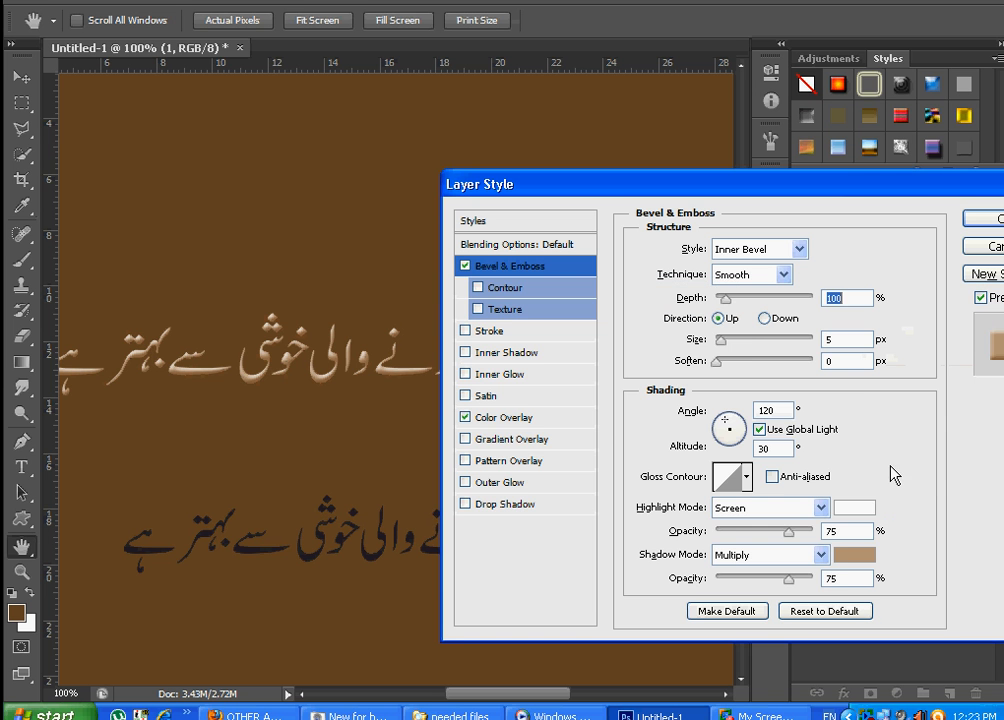
- Set the bevel's highlight colour to the copied #b29172
left_click(869, 512)
left_click_drag(830, 611, 693, 611)
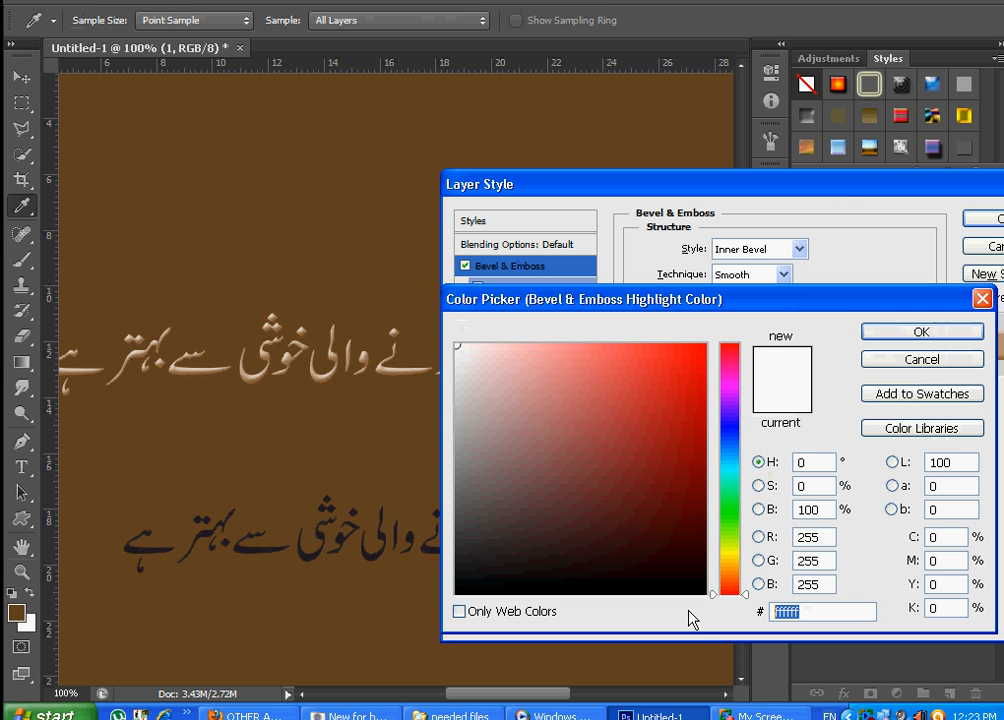
key("ctrl+v")
left_click(919, 332)
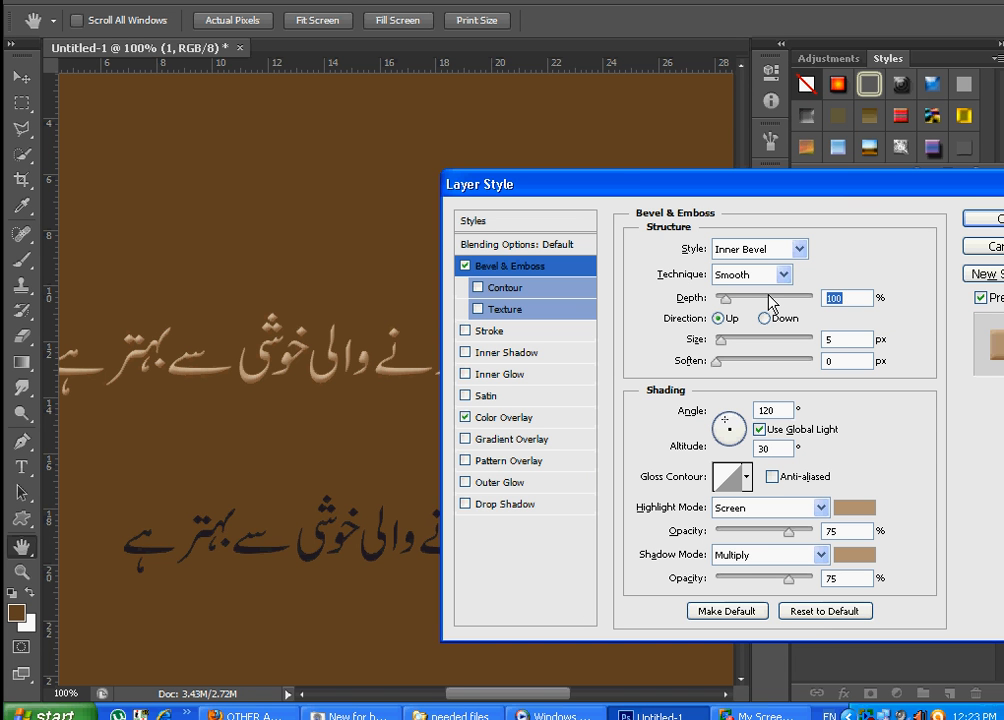
- Set the bevel depth to 70% and size to 7 px, turn off global light and set the shading angle to 50°
type("70")
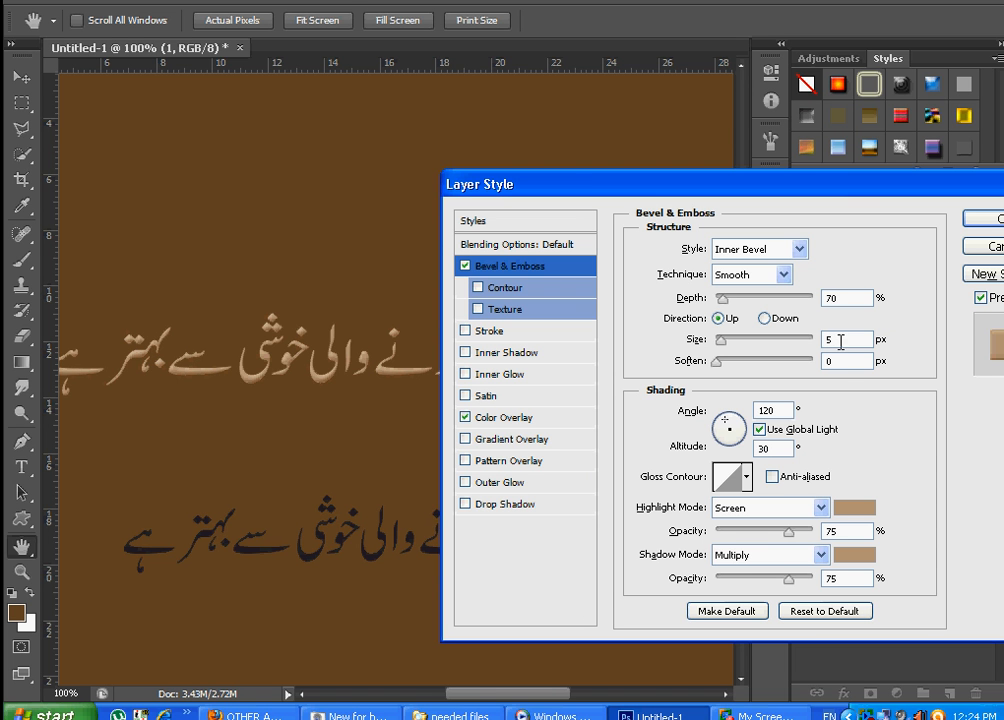
left_click_drag(841, 341, 755, 341)
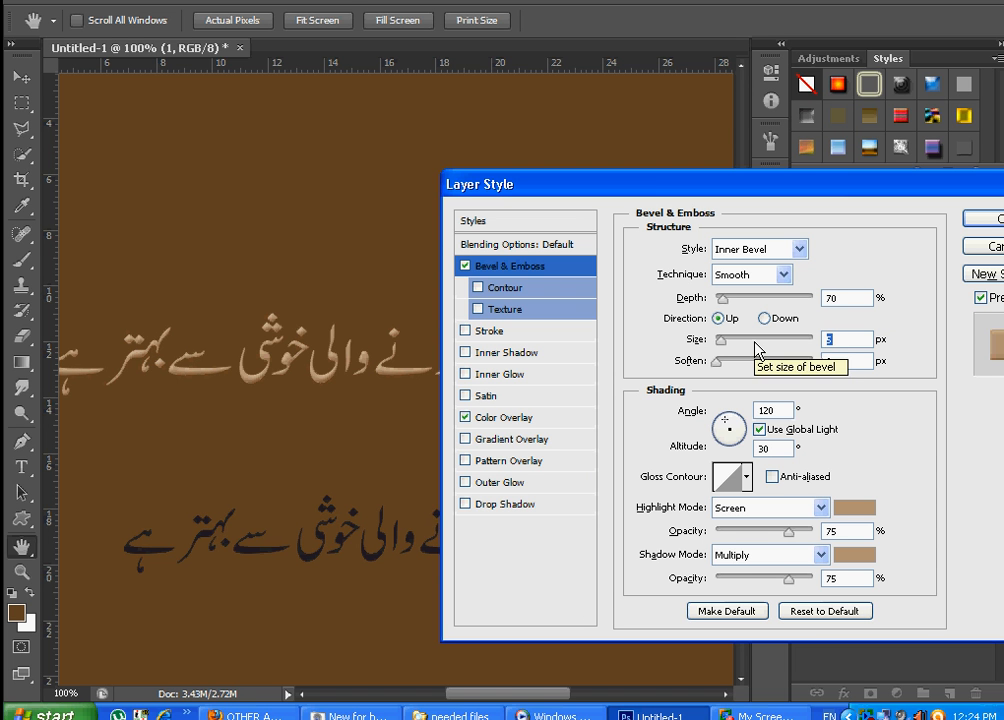
type("7")
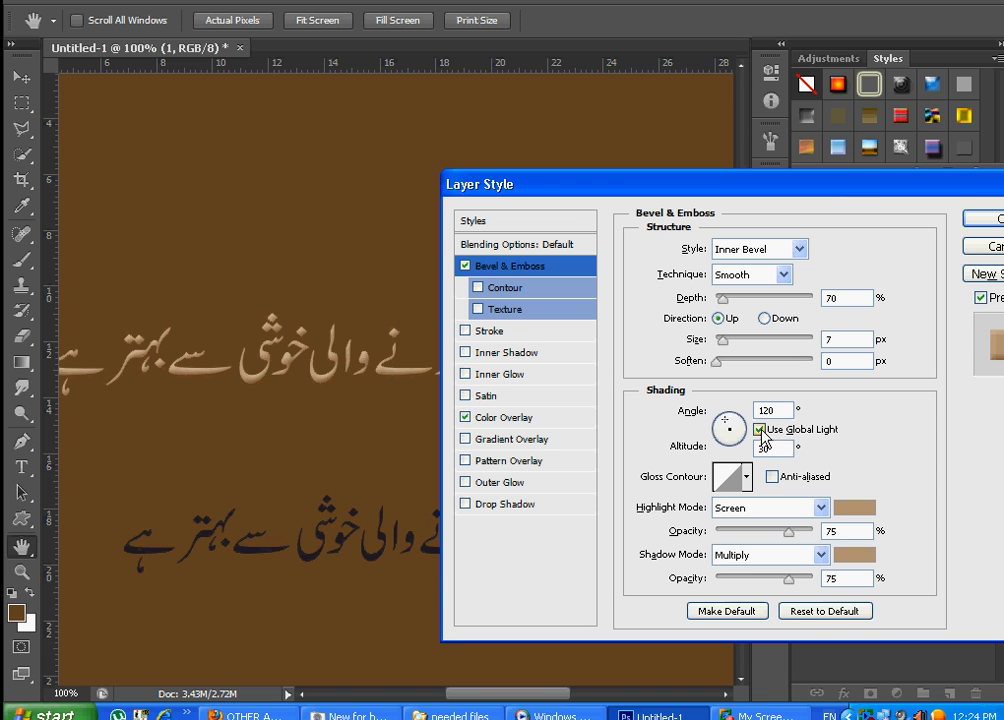
left_click(760, 430)
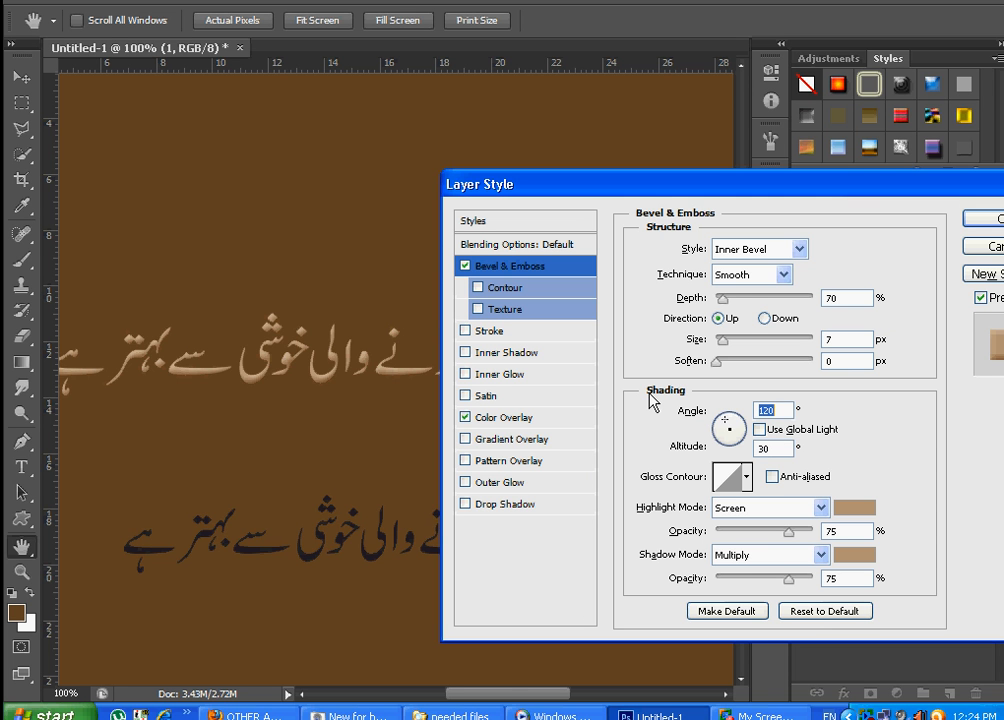
type("50")
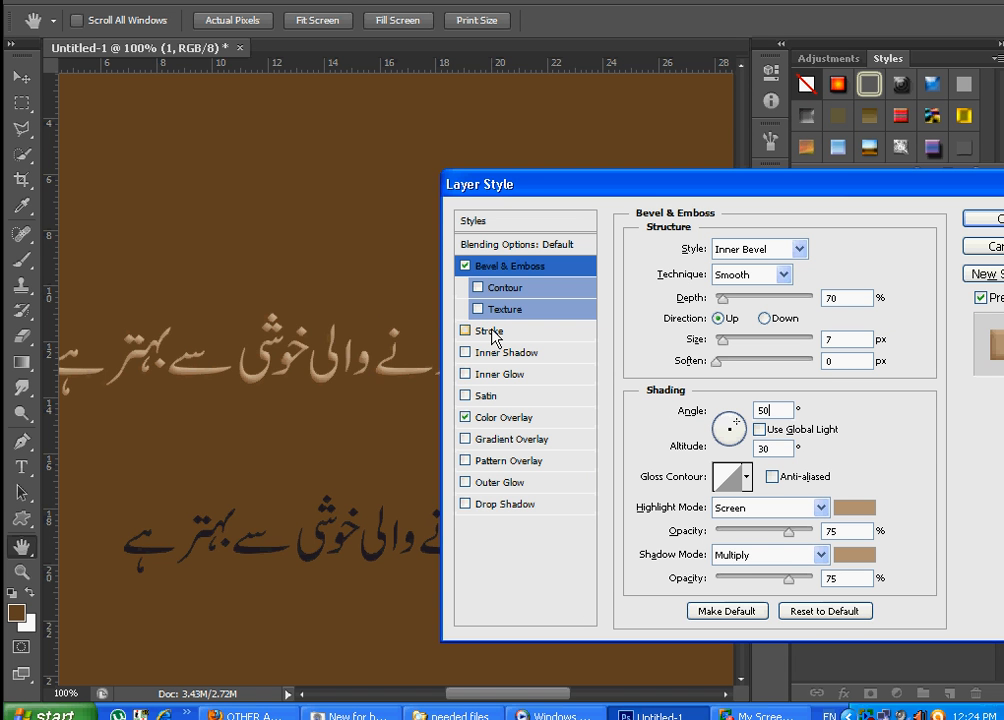
- Leave Inner Shadow off and add an Inner Glow to layer 1 with the glow colour #b29172
left_click(497, 356)
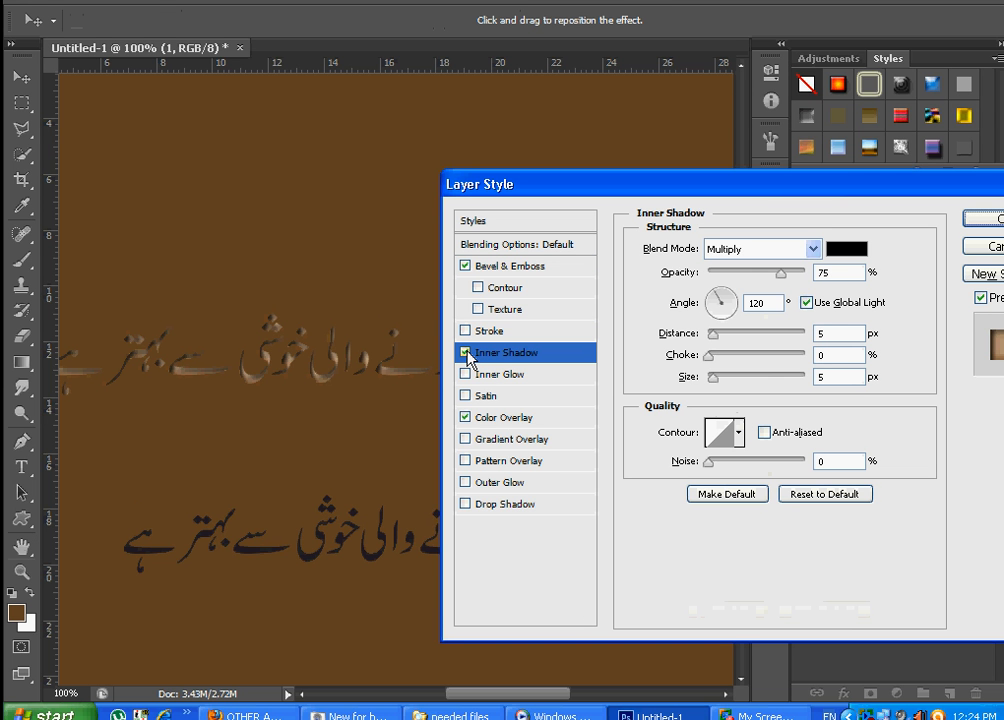
key("space")
left_click(502, 378)
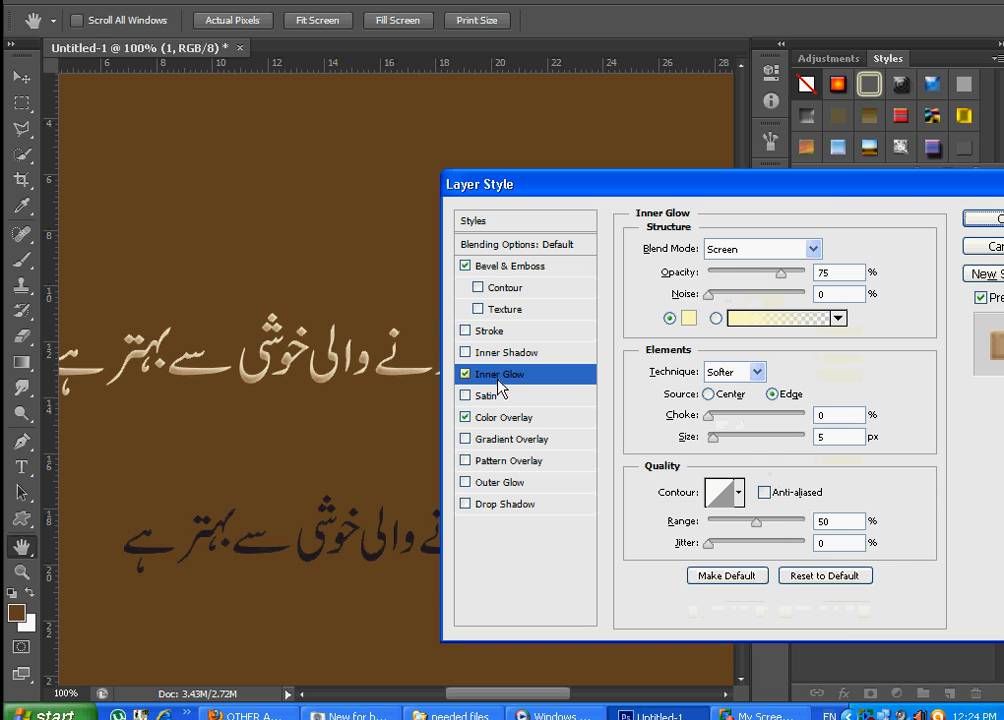
left_click(688, 318)
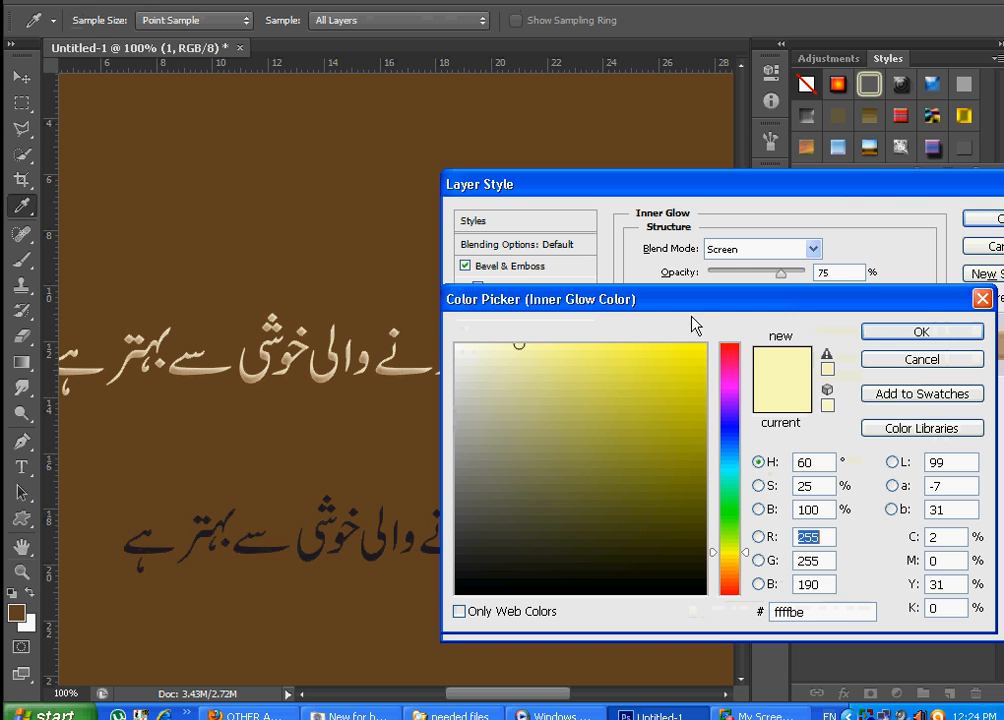
double_click(843, 608)
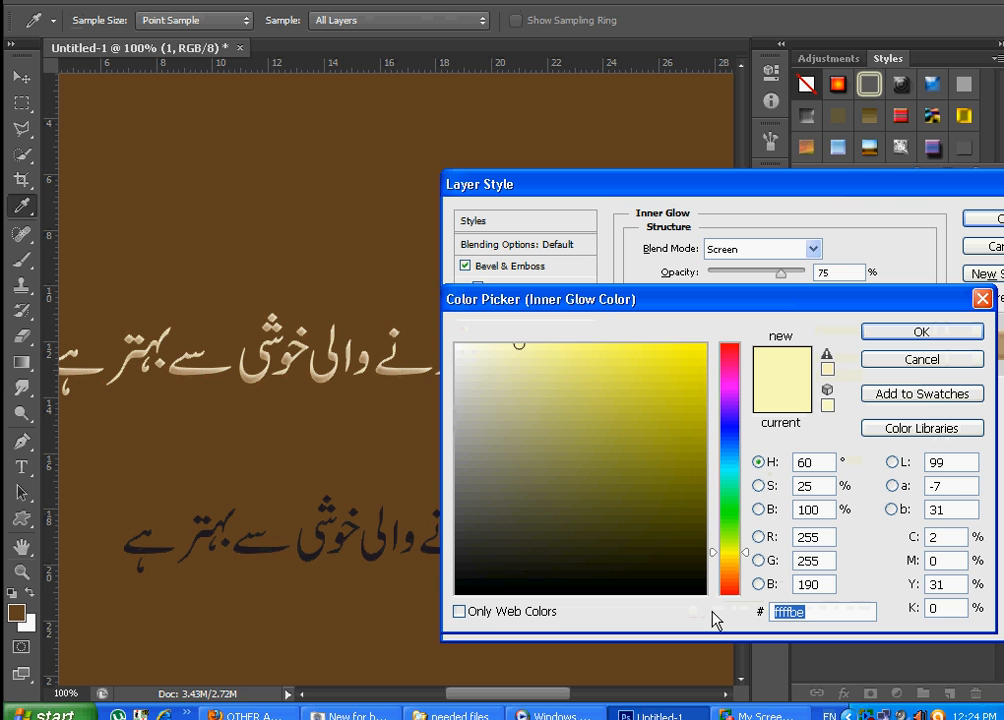
type("b29172")
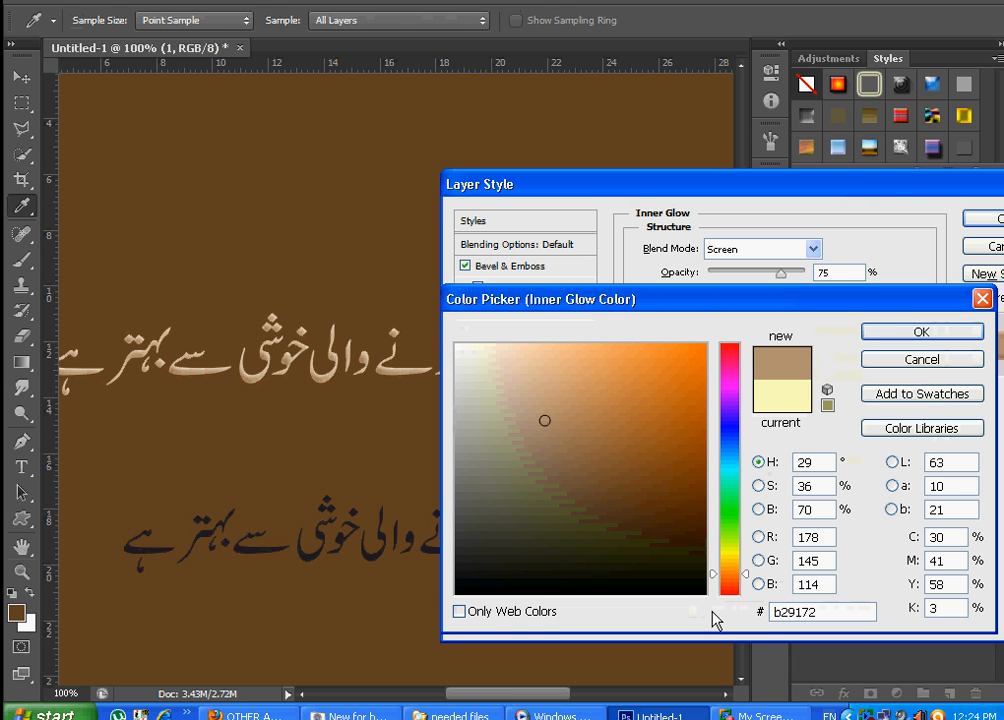
left_click(935, 332)
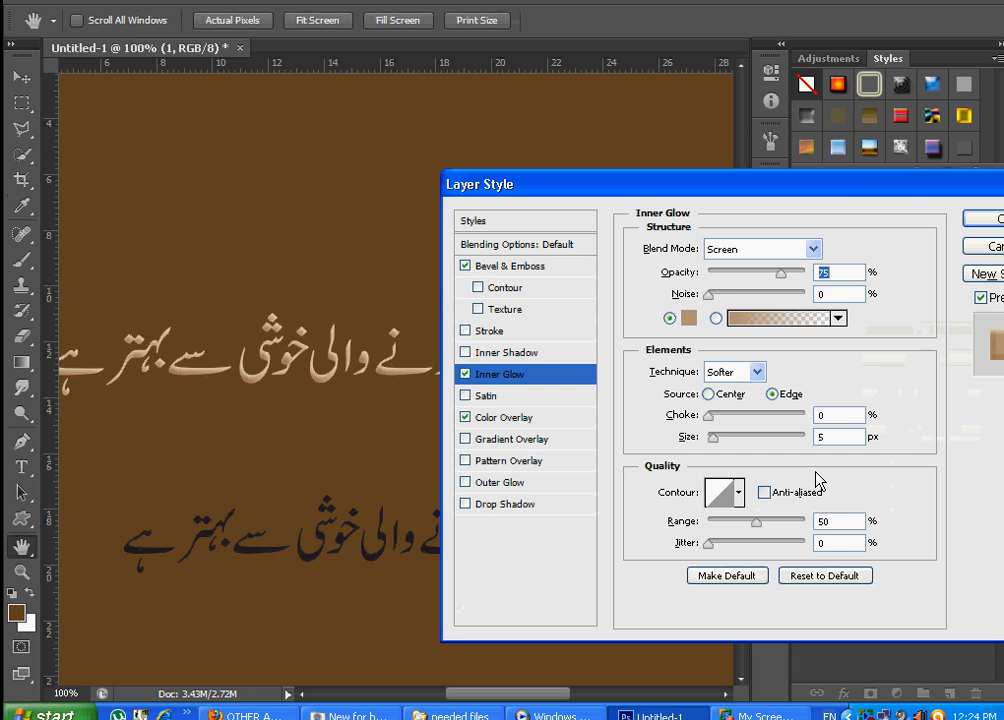
- Set layer 1's inner glow size to 10 px and add an Outer Glow coloured #35200b
double_click(822, 437)
type("10")
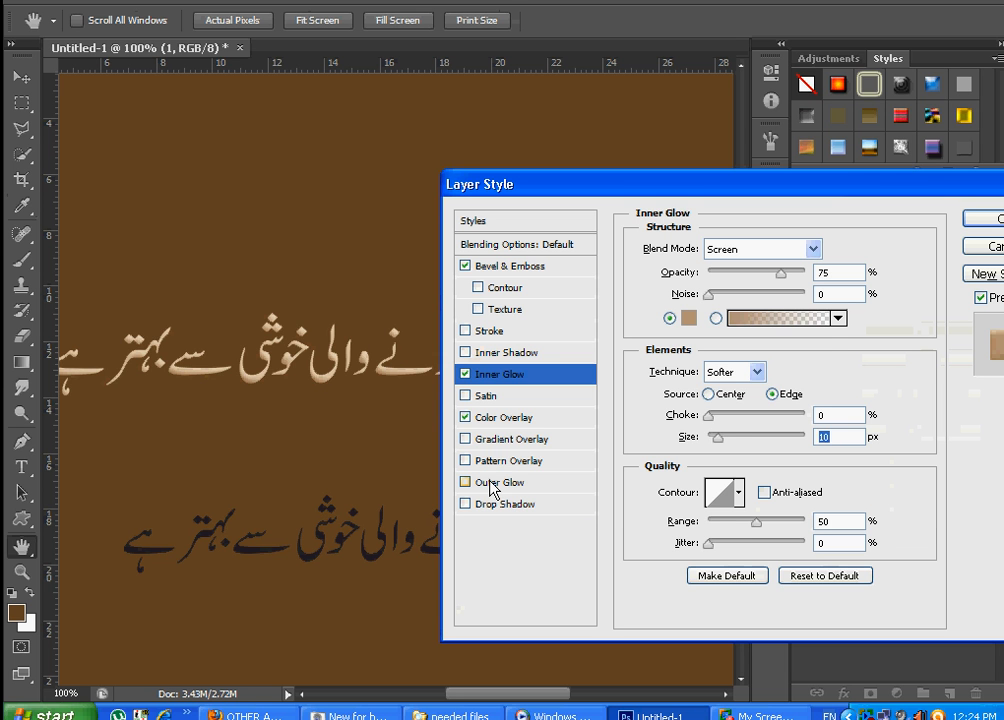
left_click(491, 486)
left_click(685, 317)
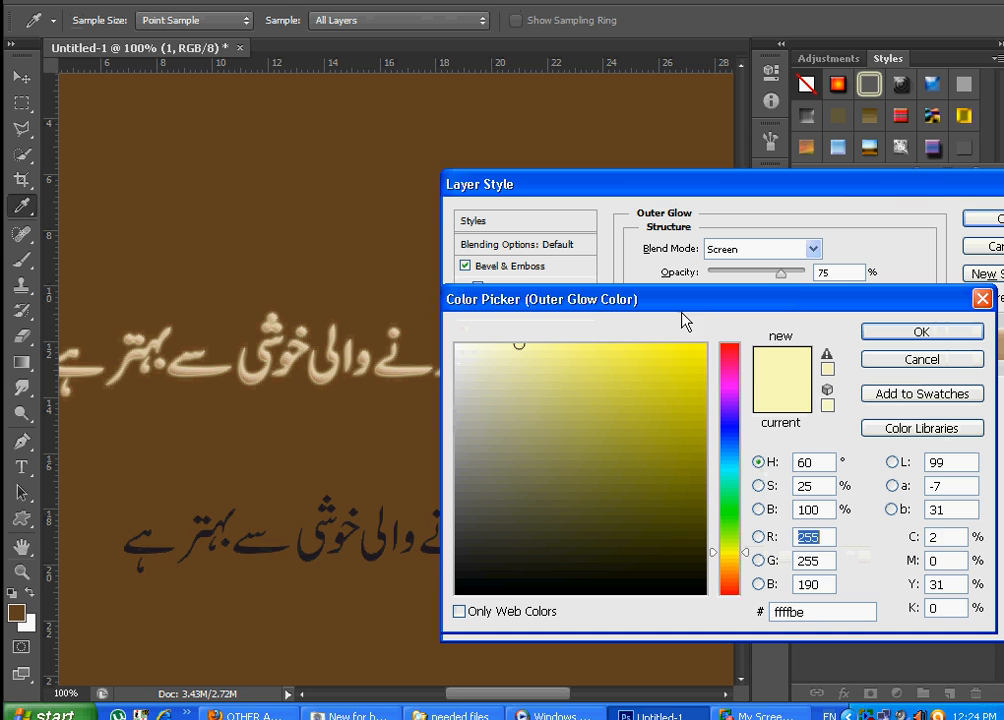
left_click(298, 206)
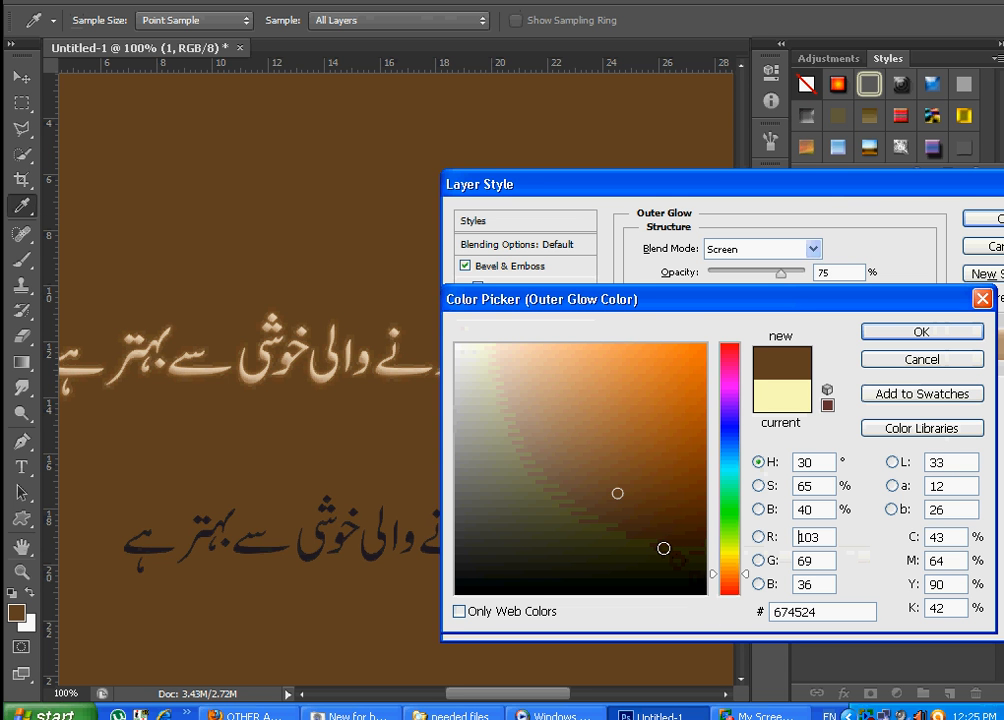
left_click(654, 541)
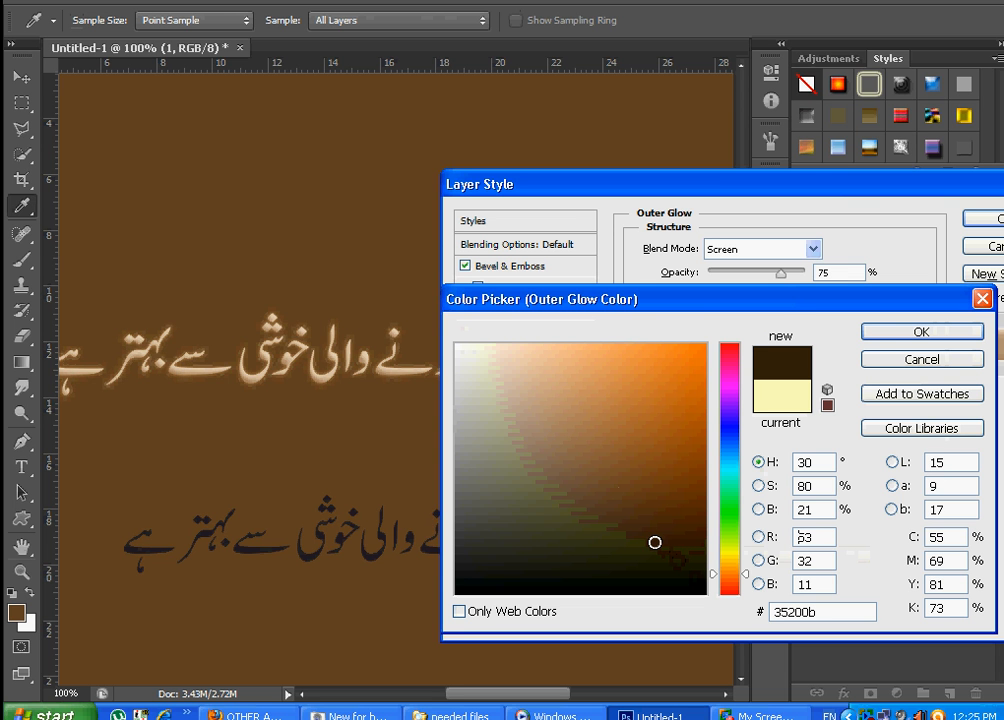
left_click(878, 332)
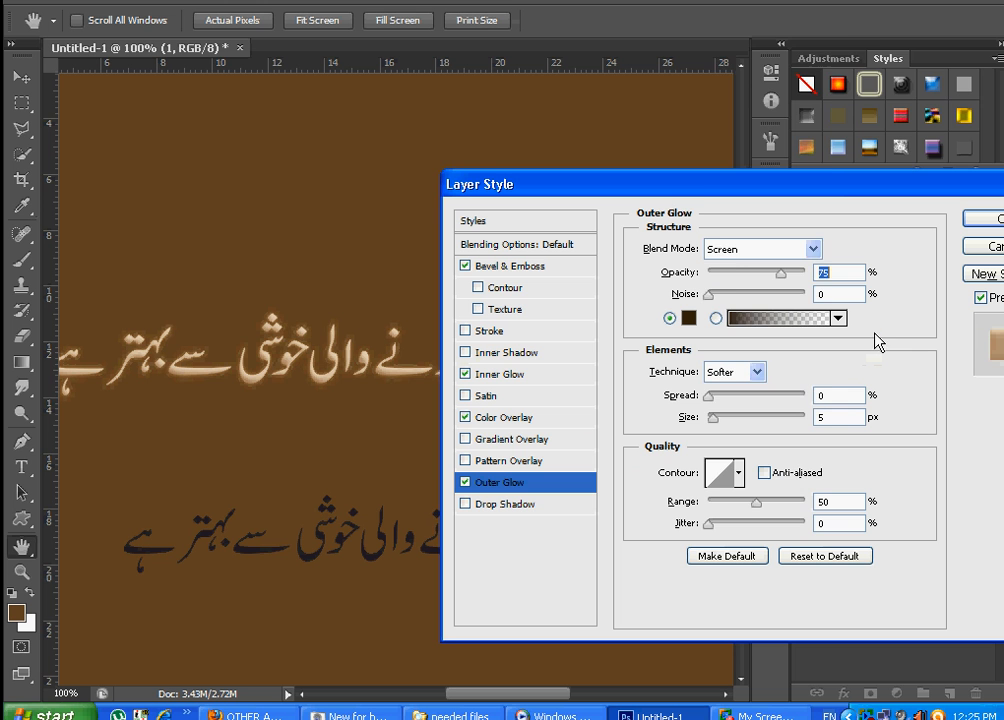
- Set the outer glow to Multiply with 60% opacity, 5% spread and 10 px size, and apply the layer style
left_click(736, 250)
left_click(737, 49)
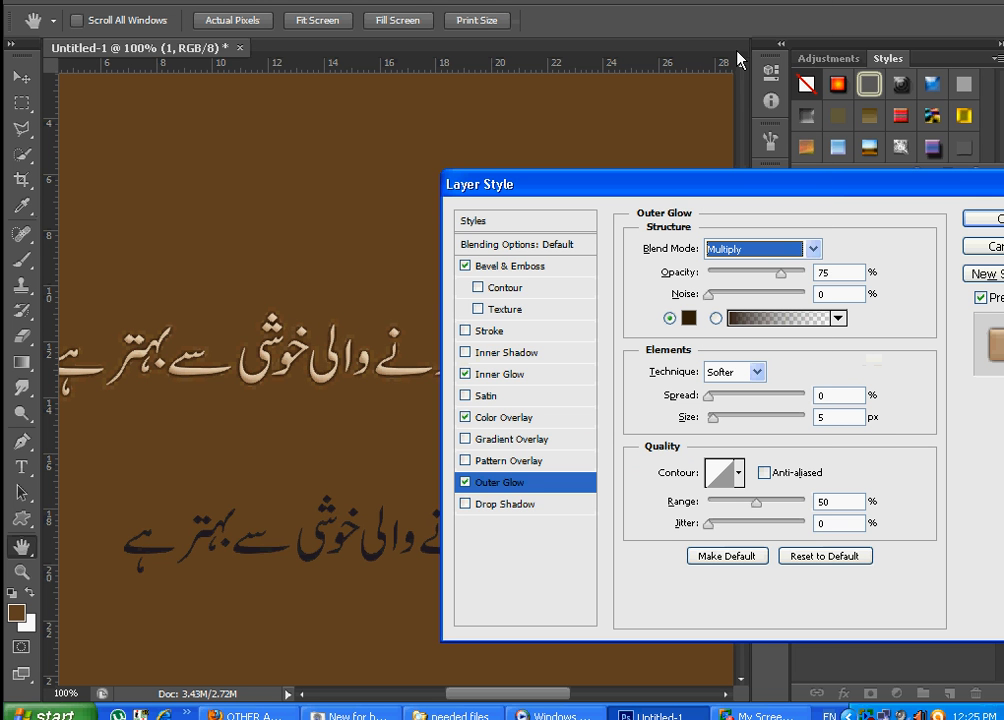
left_click(703, 416)
type("10")
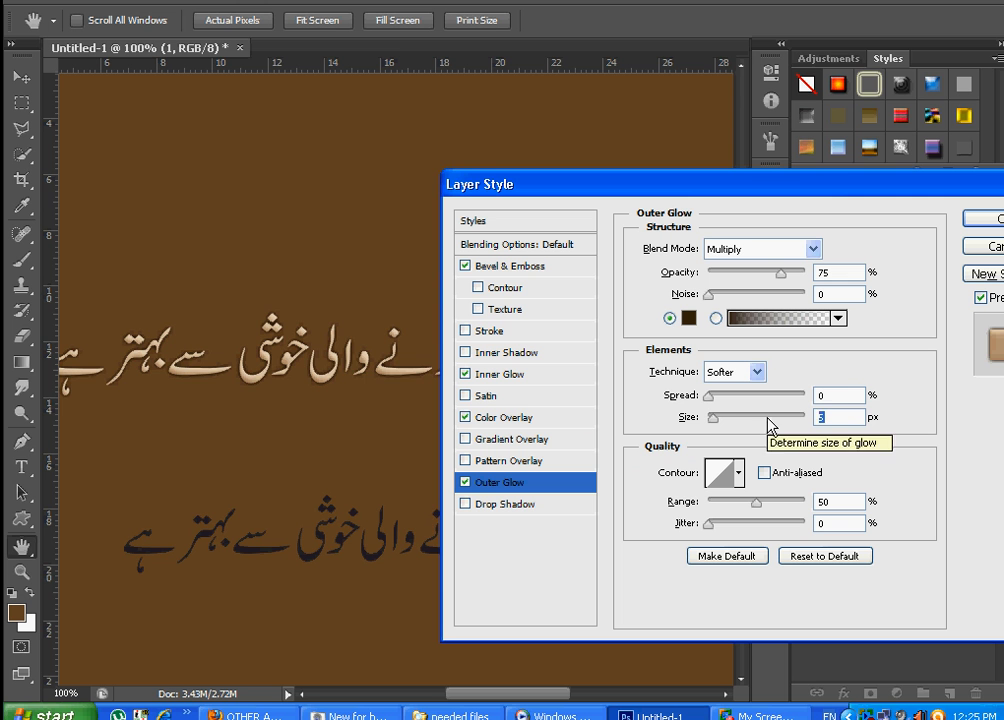
left_click(838, 395)
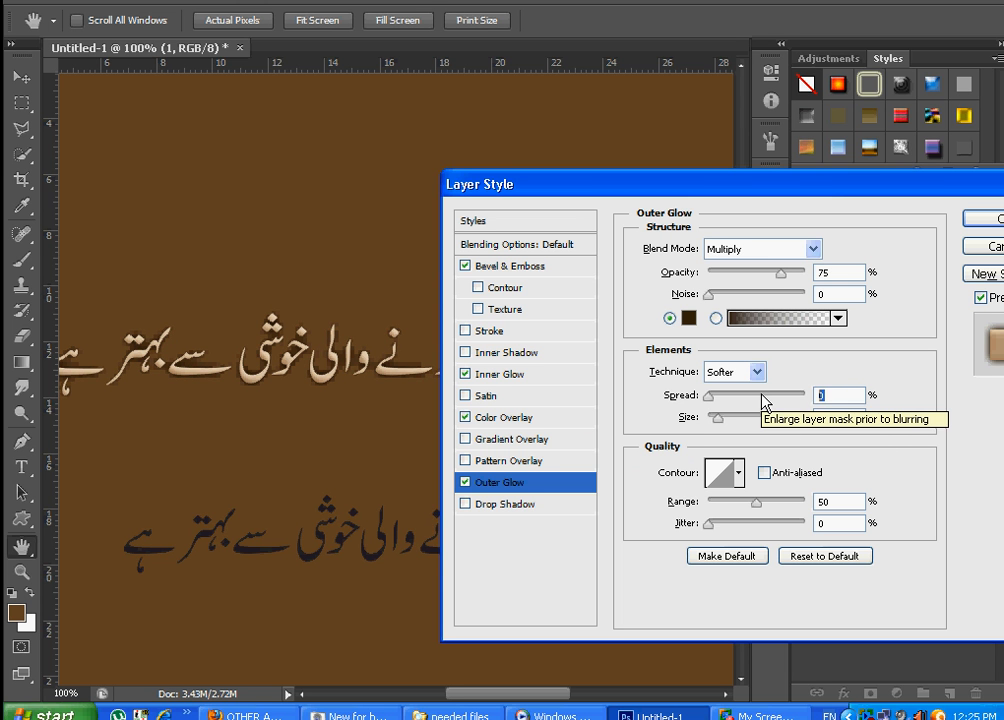
type("5")
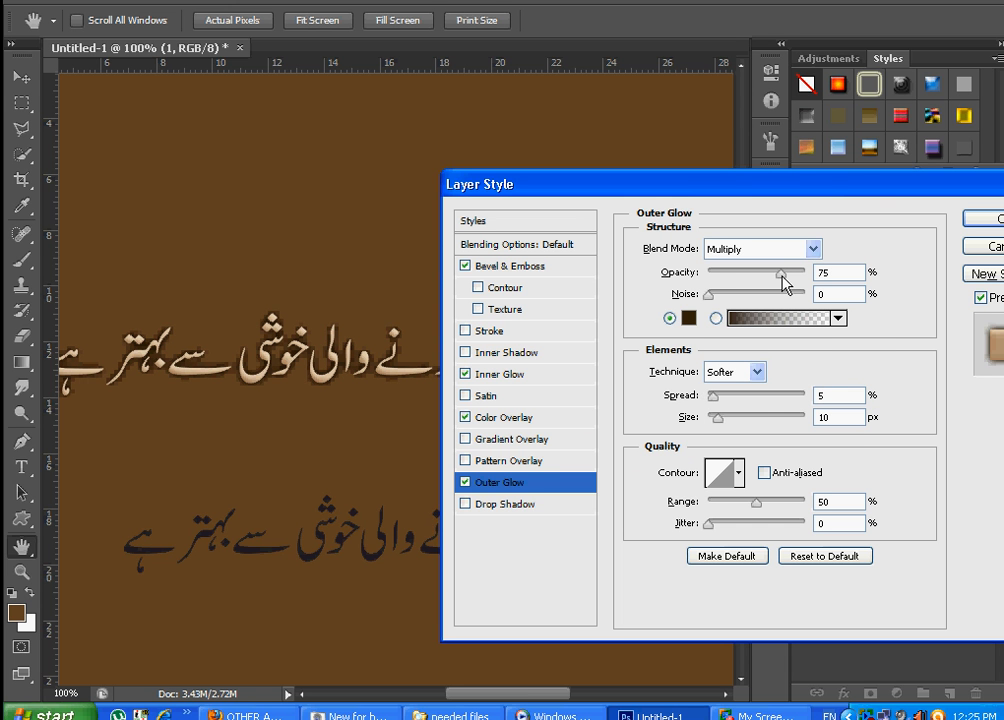
left_click_drag(782, 274, 758, 273)
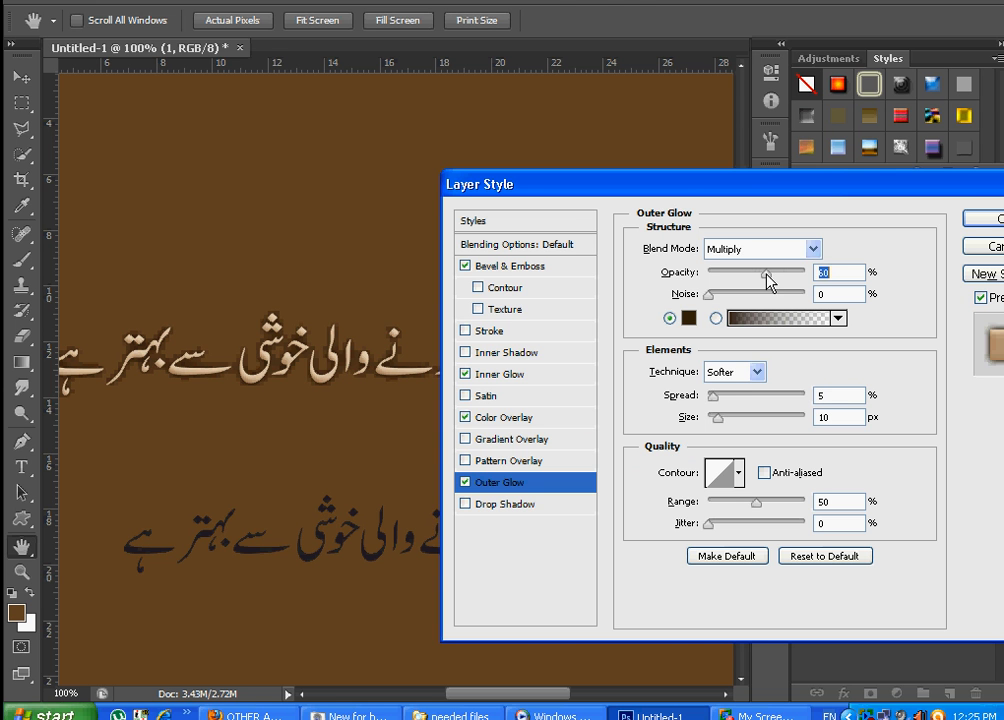
left_click(982, 219)
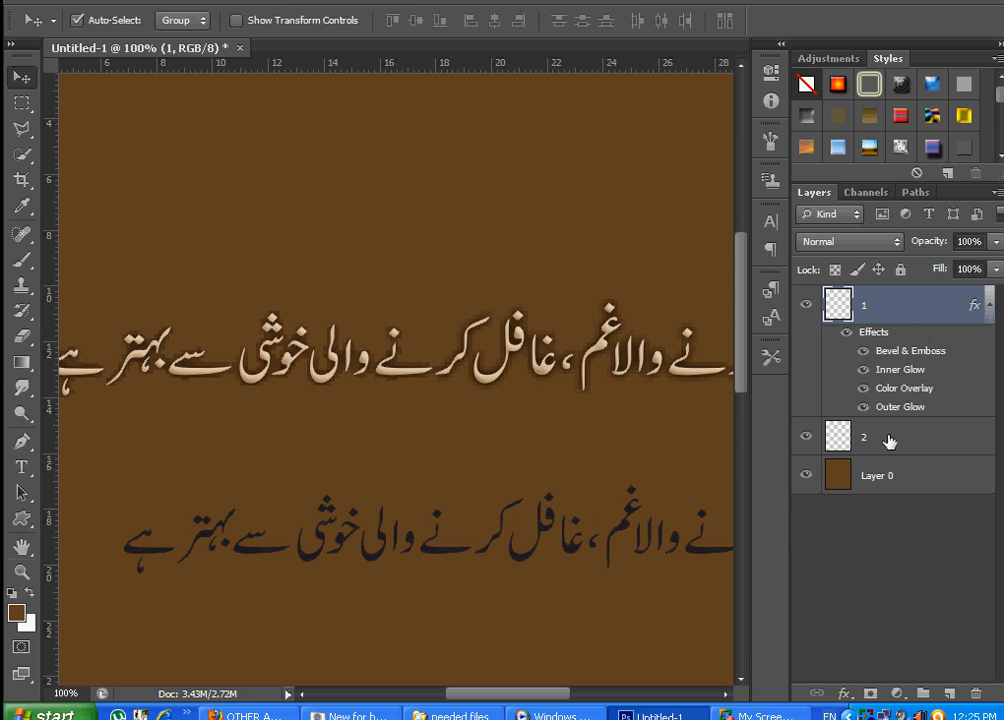
- Apply the Texturizer filter to Layer 0 with Canvas texture, 50% scaling, relief 3 and light from Top Left
left_click(867, 484)
left_click(320, 0)
mouse_move(330, 322)
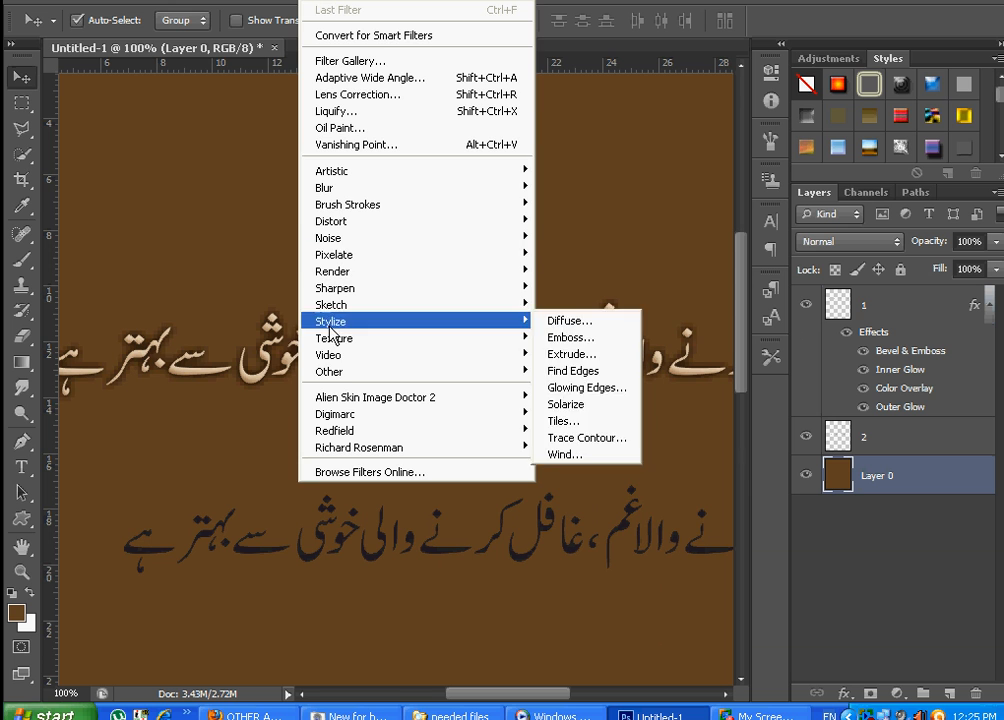
mouse_move(460, 338)
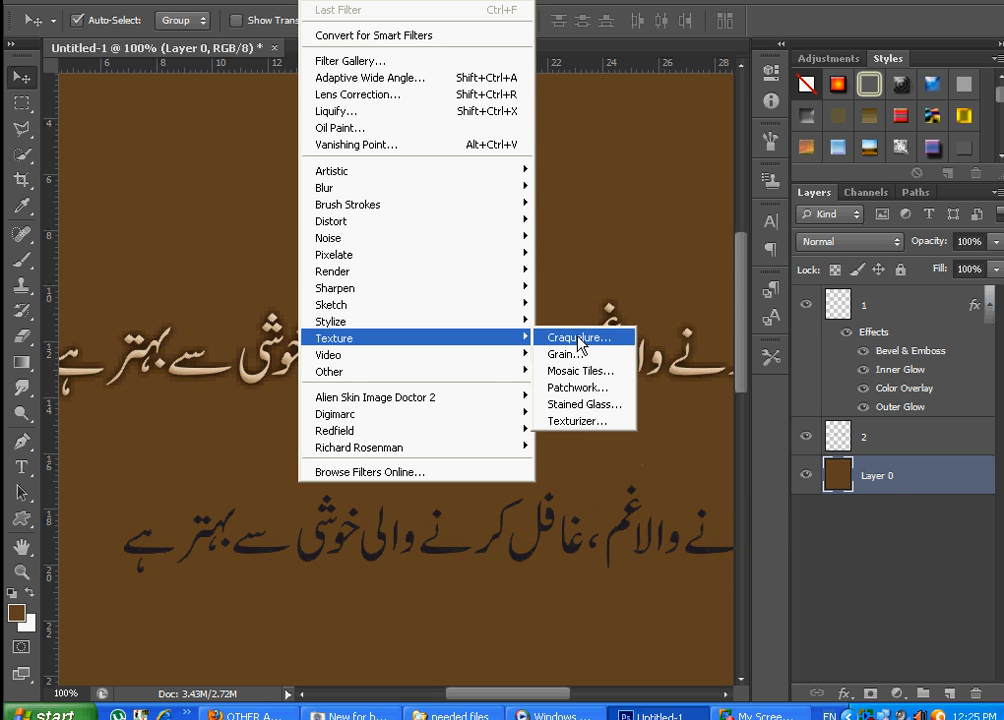
left_click(586, 423)
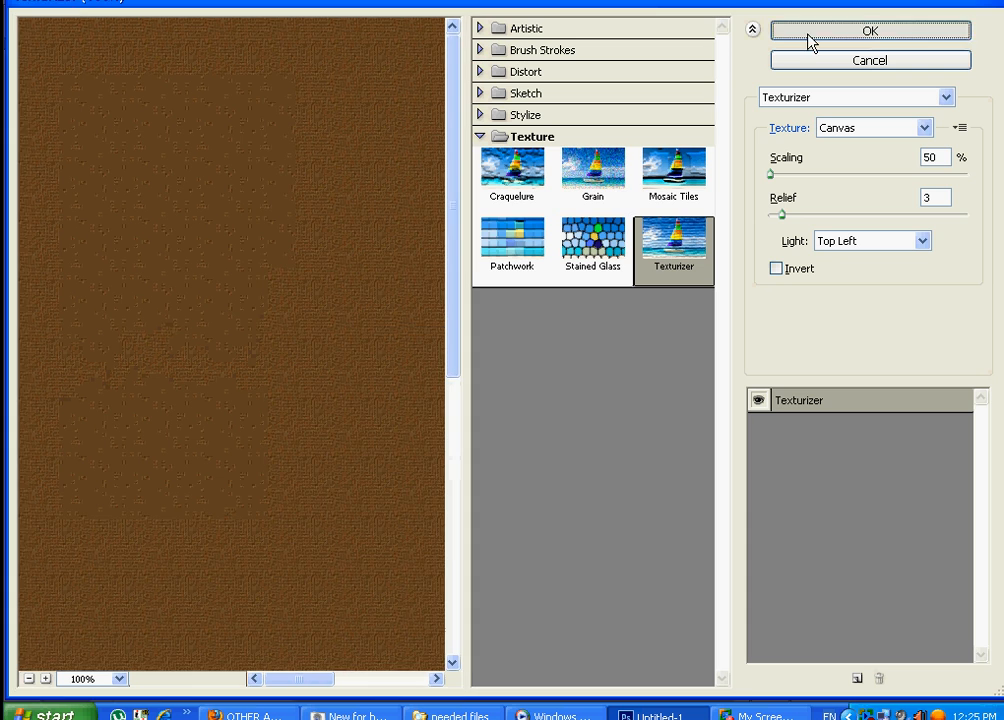
left_click(810, 40)
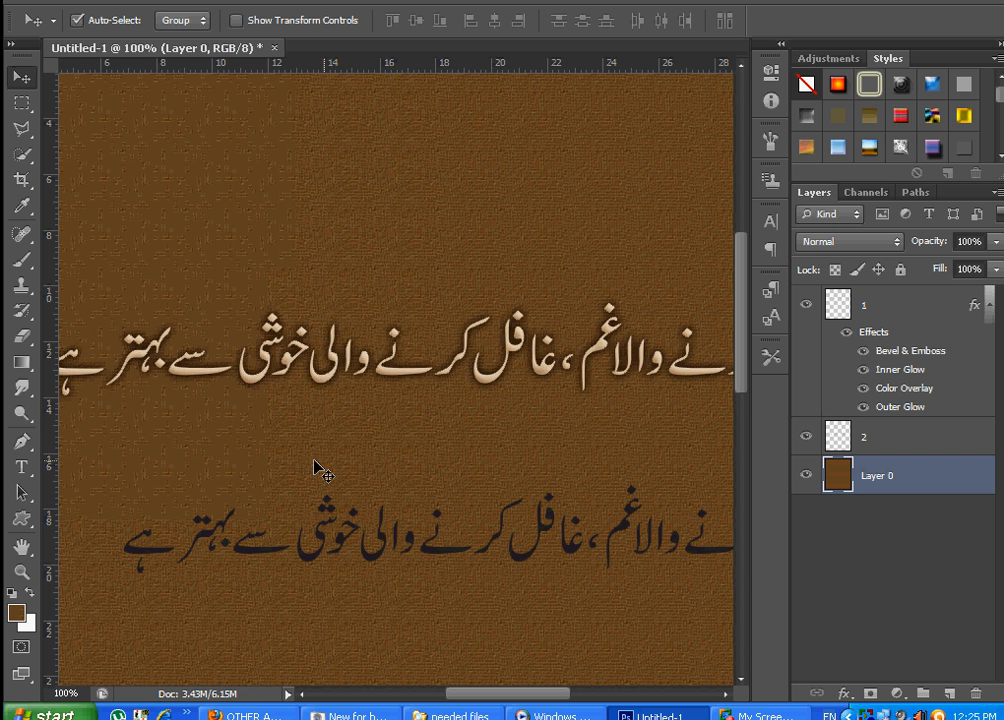
- Examine the edges and effects of the layer 1 text up close and in the full page view
left_click(270, 342)
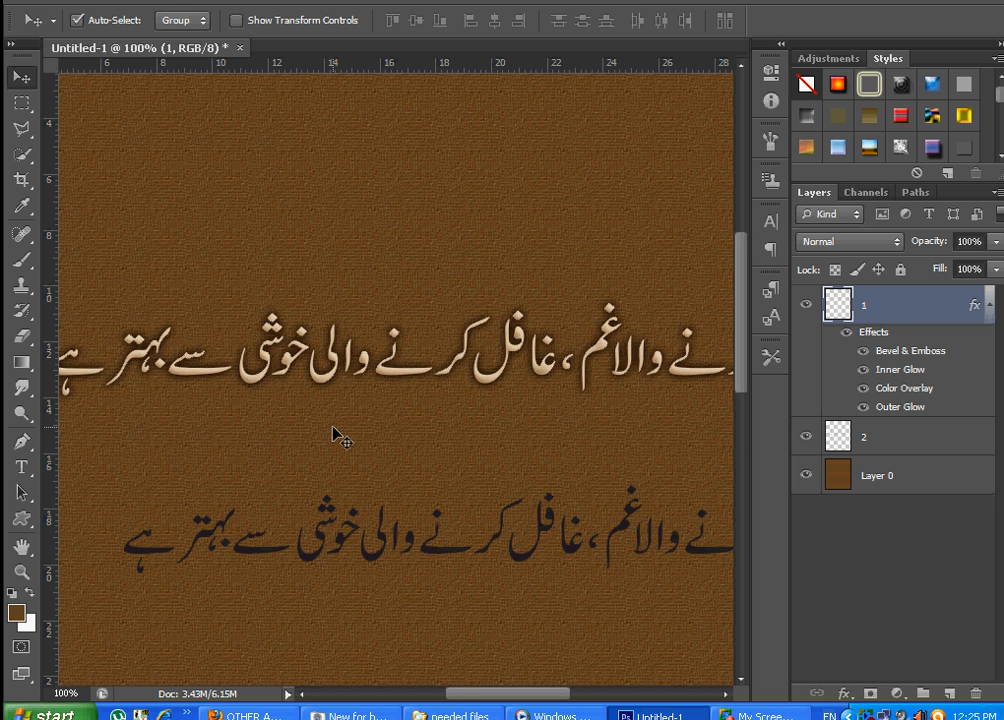
key("ctrl+plus")
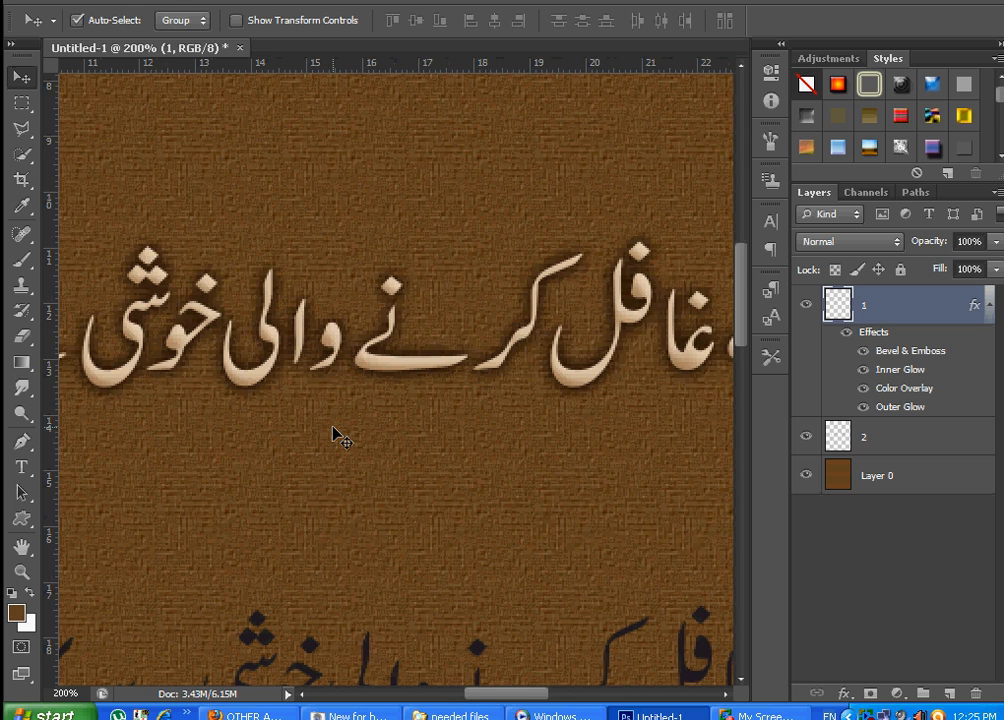
key("ctrl+plus")
key("ctrl+plus")
key("ctrl+plus")
key("ctrl+plus")
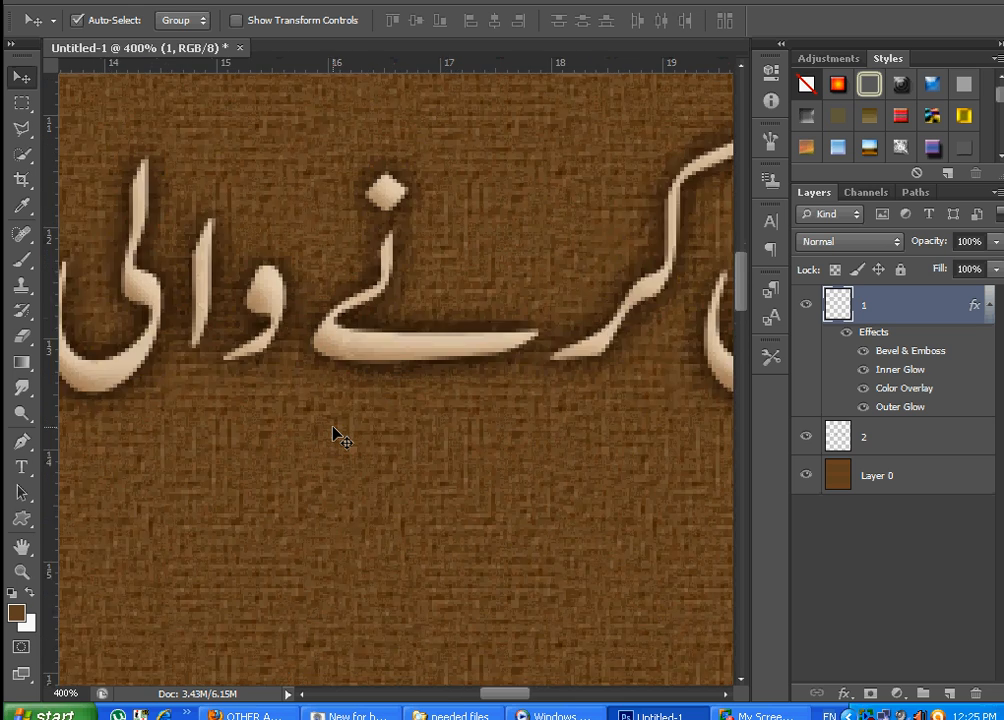
key("ctrl+plus")
key("ctrl+plus")
key("ctrl+plus")
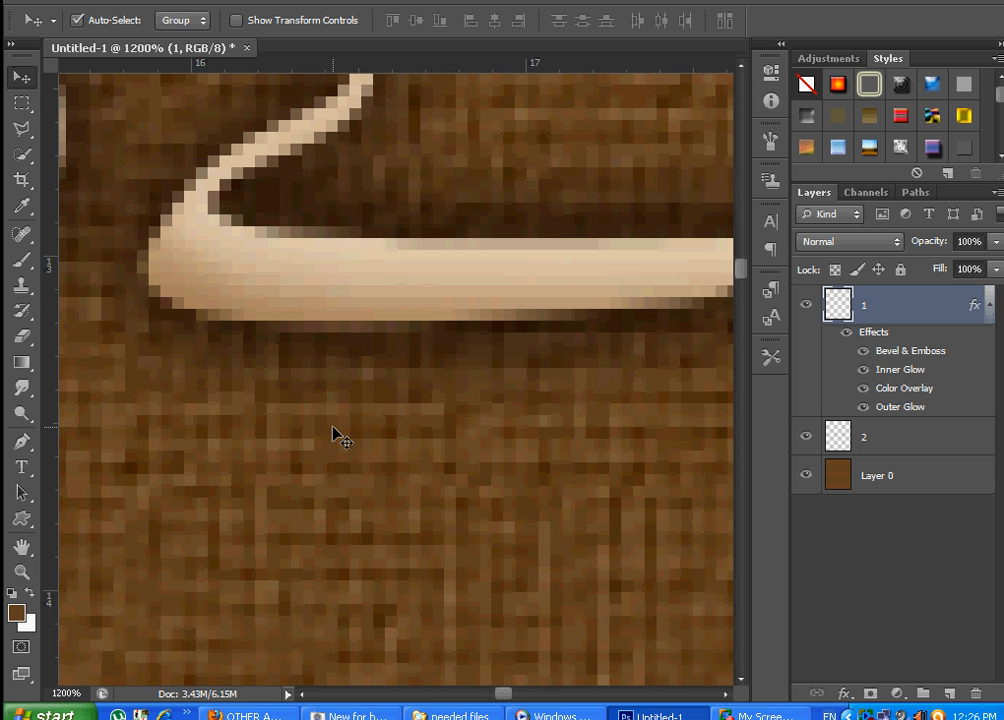
key("ctrl+0")
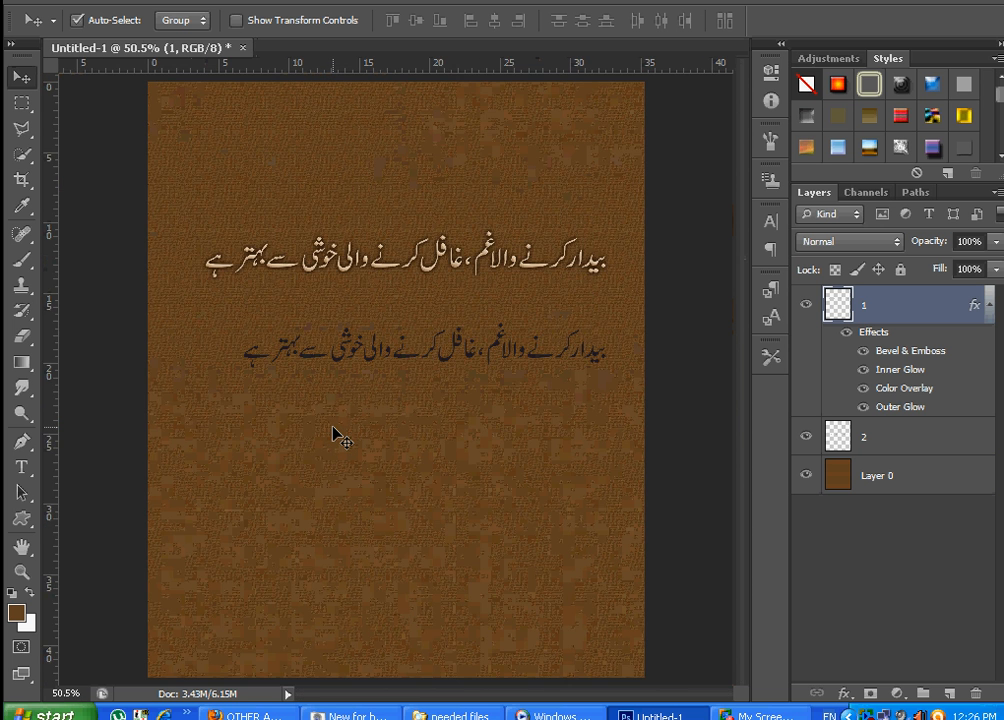
key("ctrl+1")
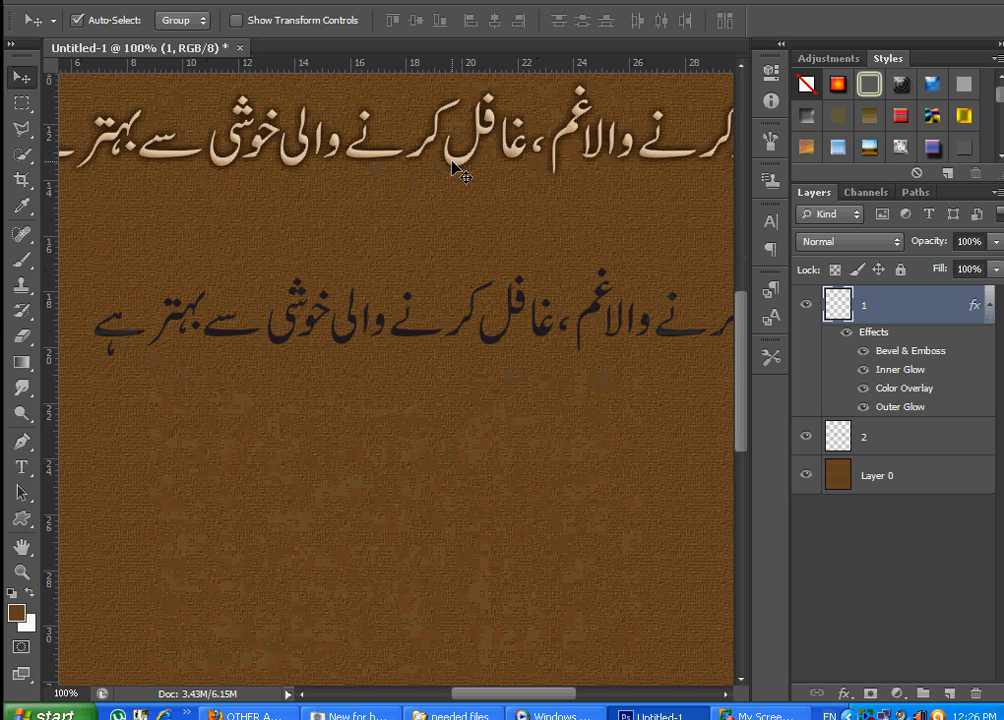
- Copy the layer style of layer 1 and paste it onto layer 2
right_click(889, 308)
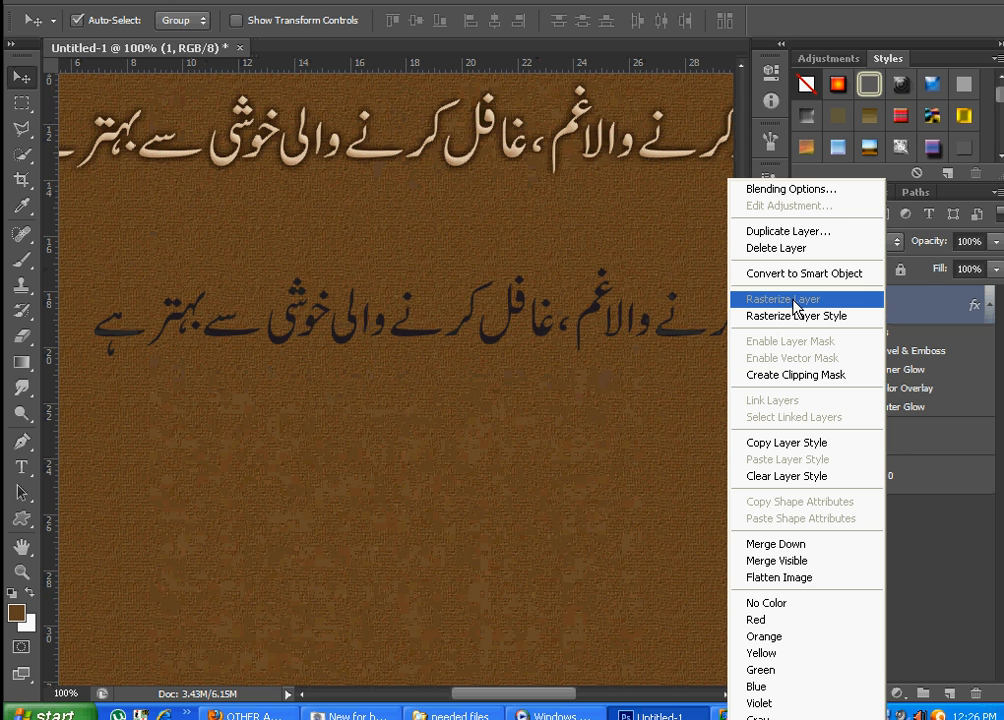
left_click(797, 443)
left_click(856, 435)
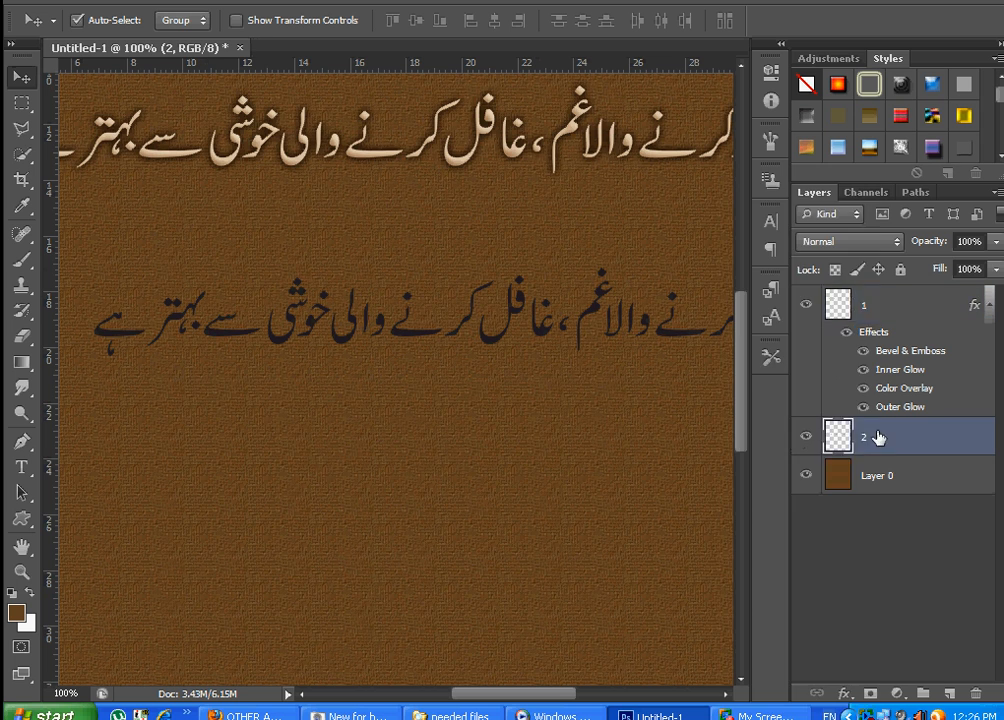
right_click(878, 440)
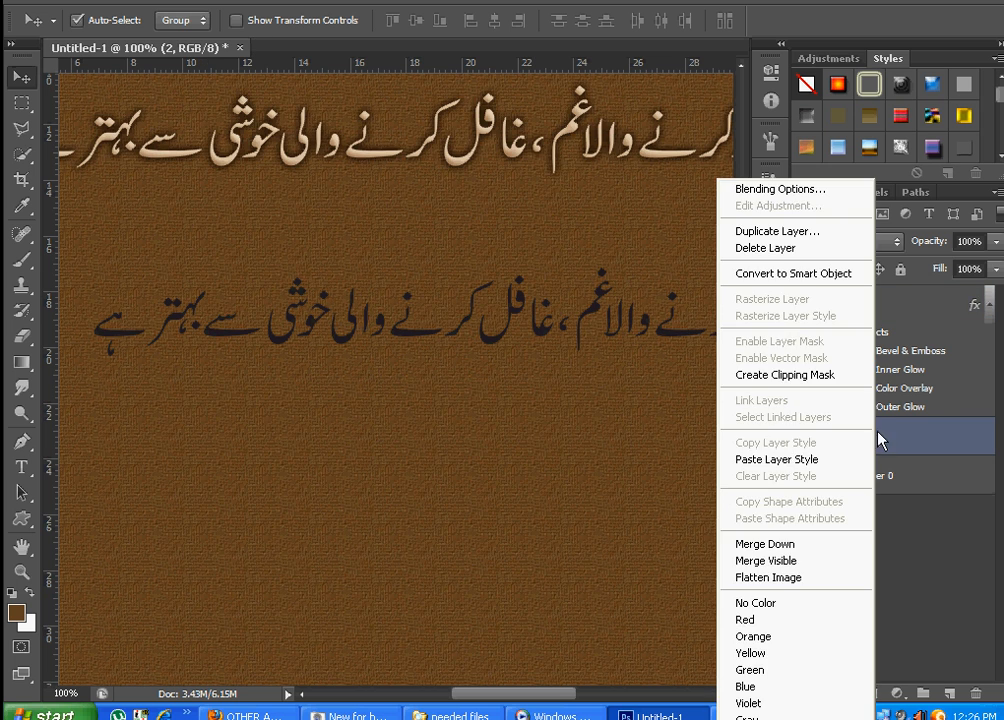
left_click(765, 459)
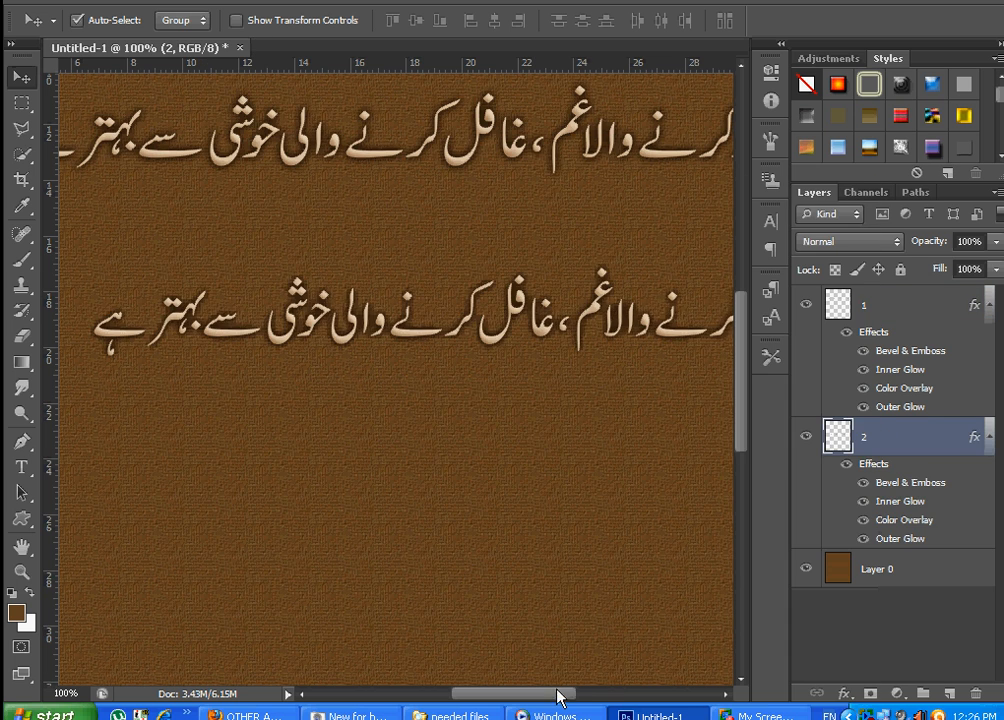
- Move the layer 2 text up to just below the layer 1 text and compare both lines
left_click_drag(560, 693, 581, 697)
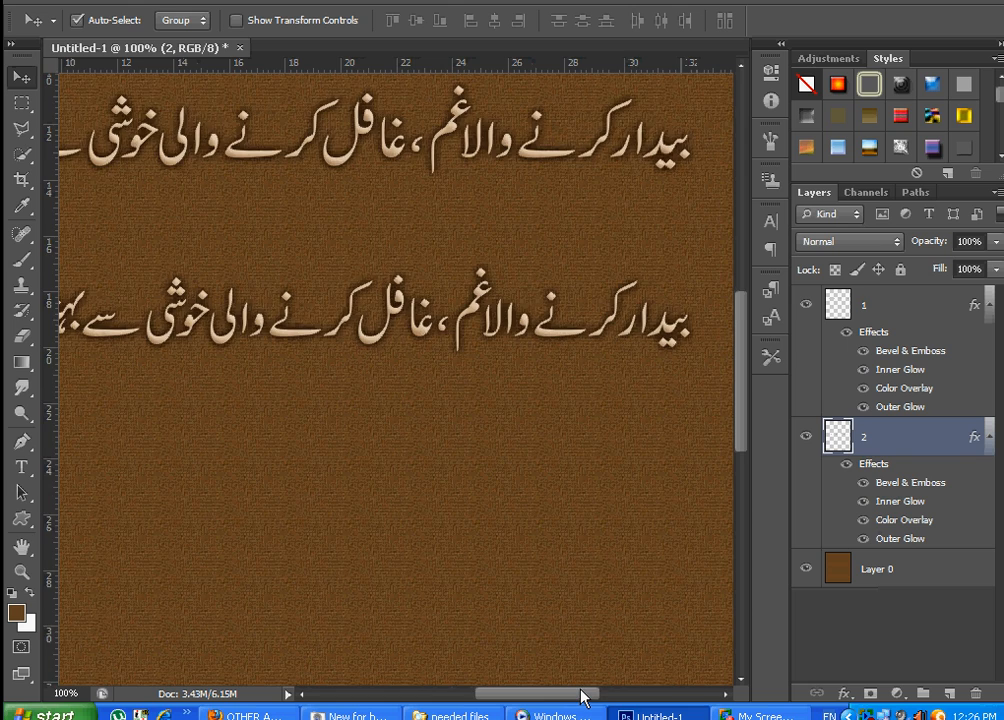
key("ctrl+plus")
left_click_drag(744, 385, 697, 372)
left_click_drag(557, 545, 499, 346)
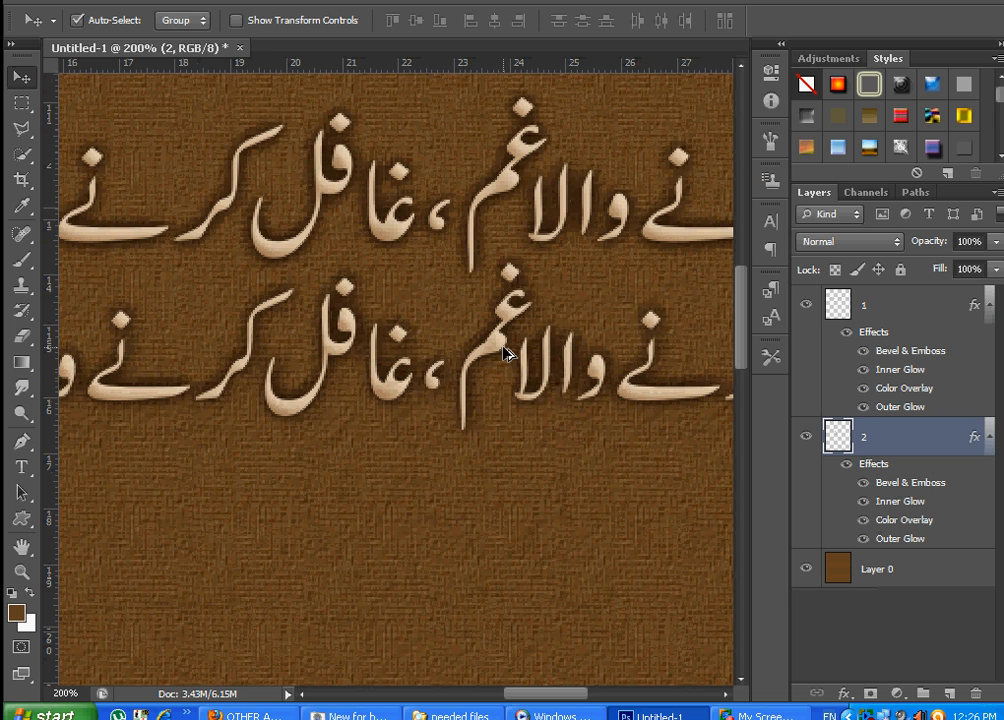
key("ctrl+minus")
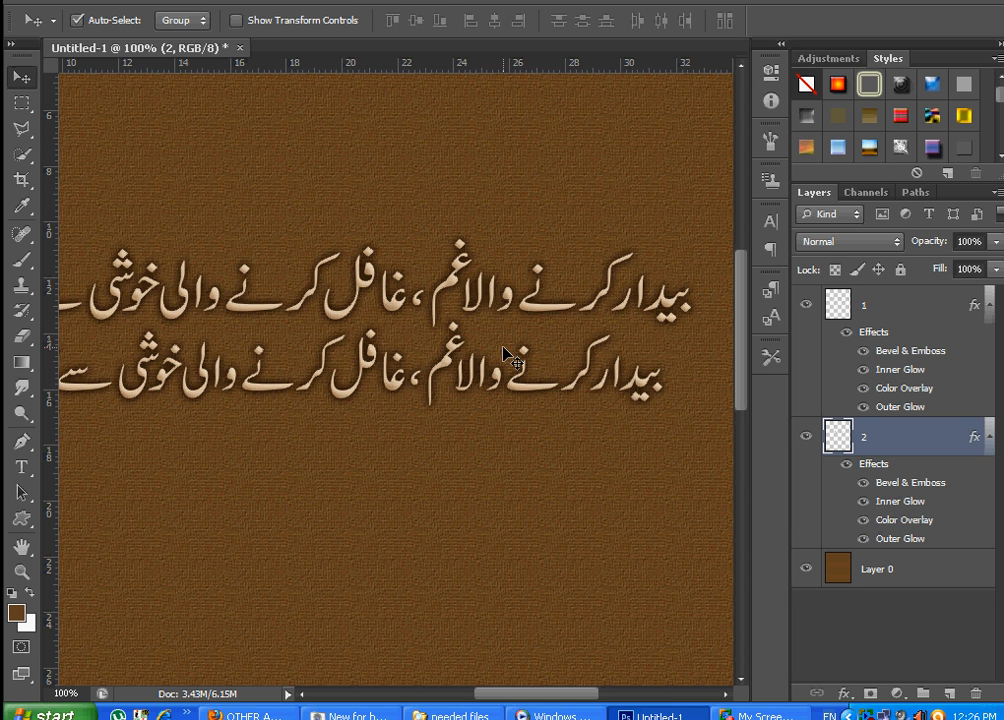
- Convert layer 2 to a smart object and check its Free Transform bounding box without changing the size
right_click(884, 443)
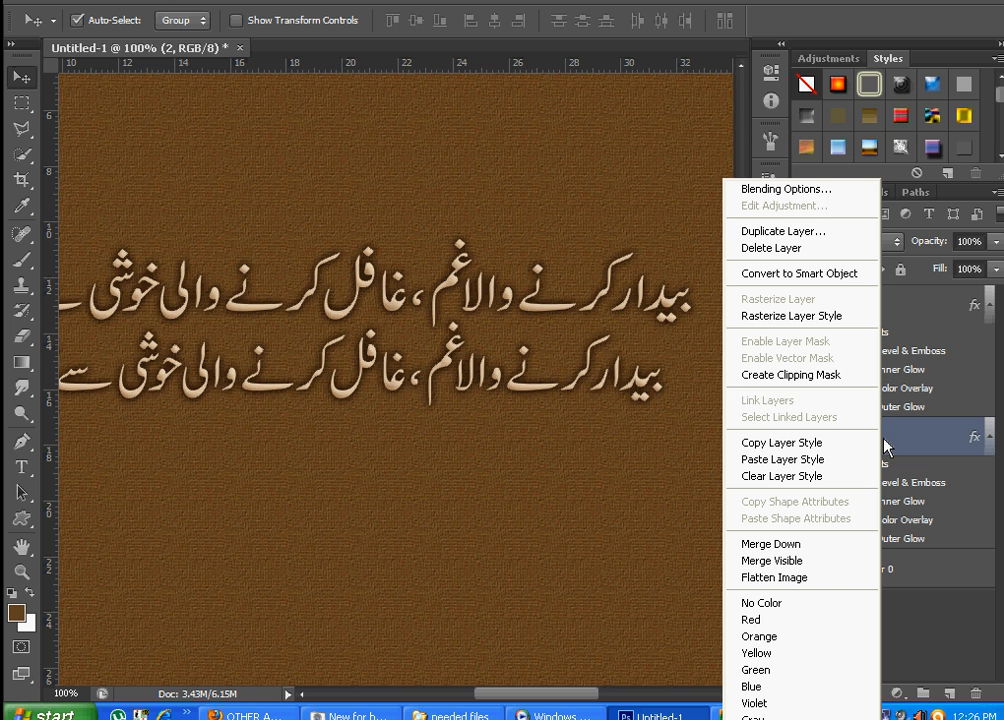
left_click(785, 274)
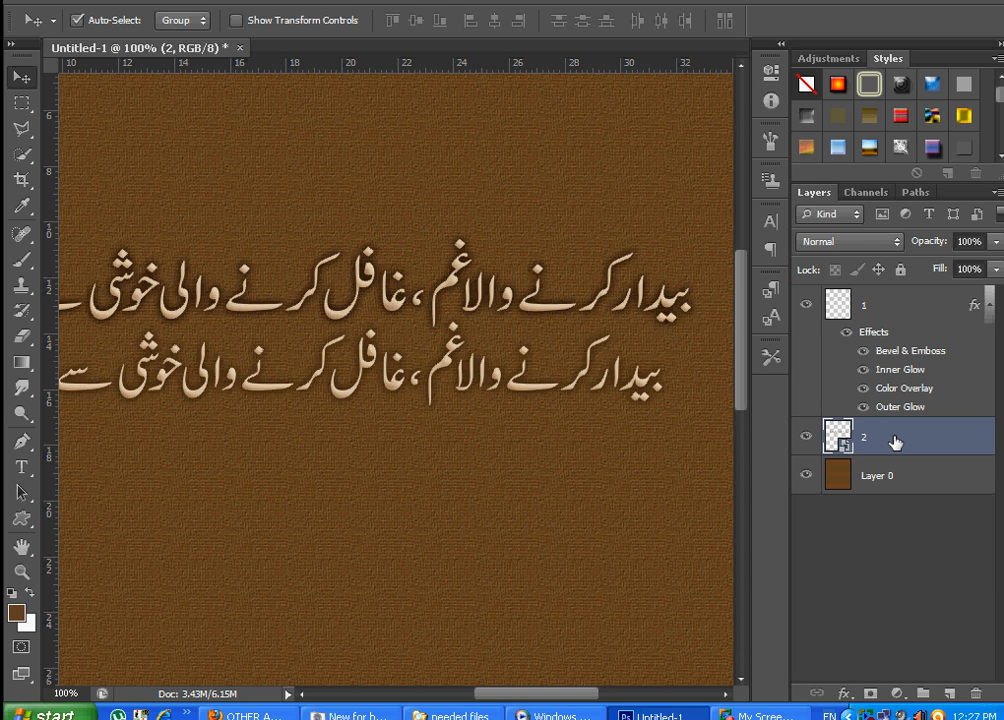
key("ctrl+t")
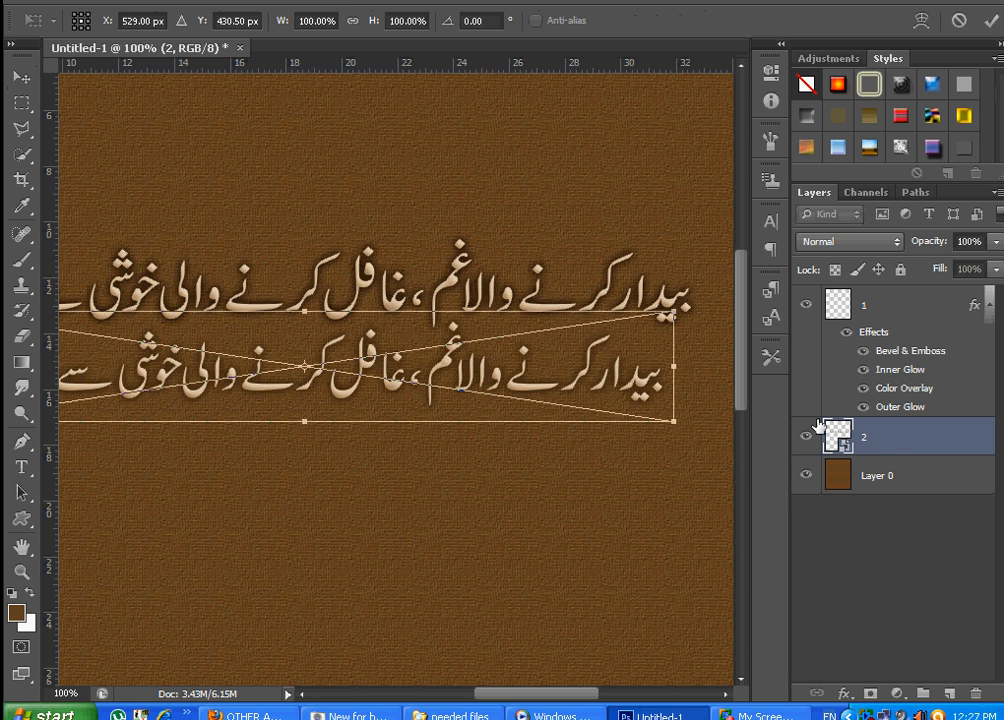
key("Return")
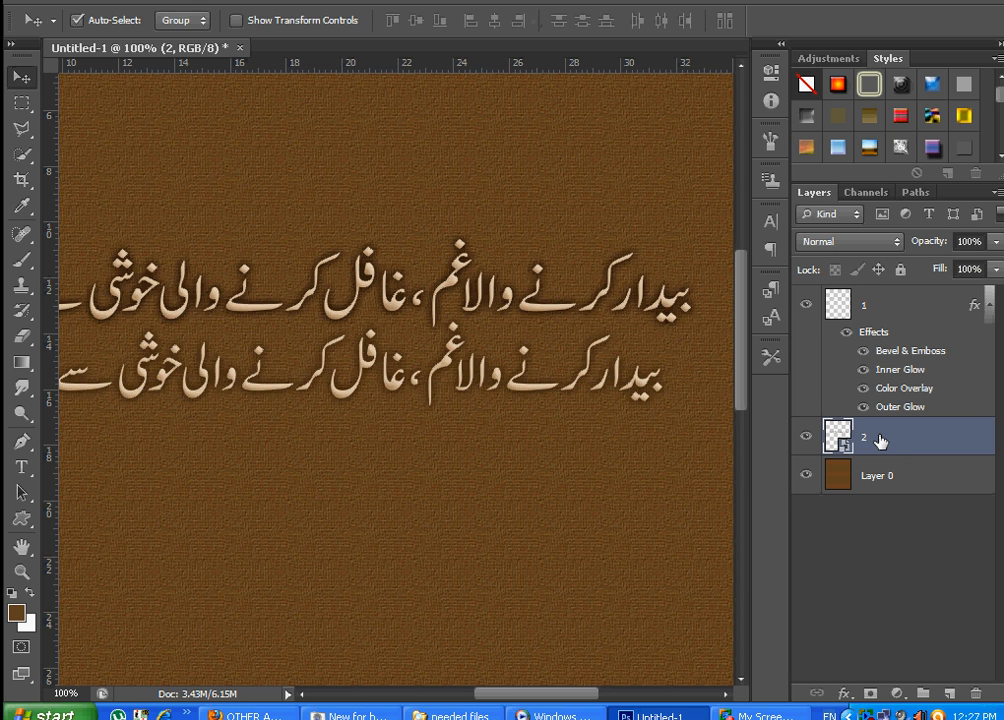
- Hide layer 1 and enlarge the layer 2 smart object to about 197% with Free Transform
left_click(807, 304)
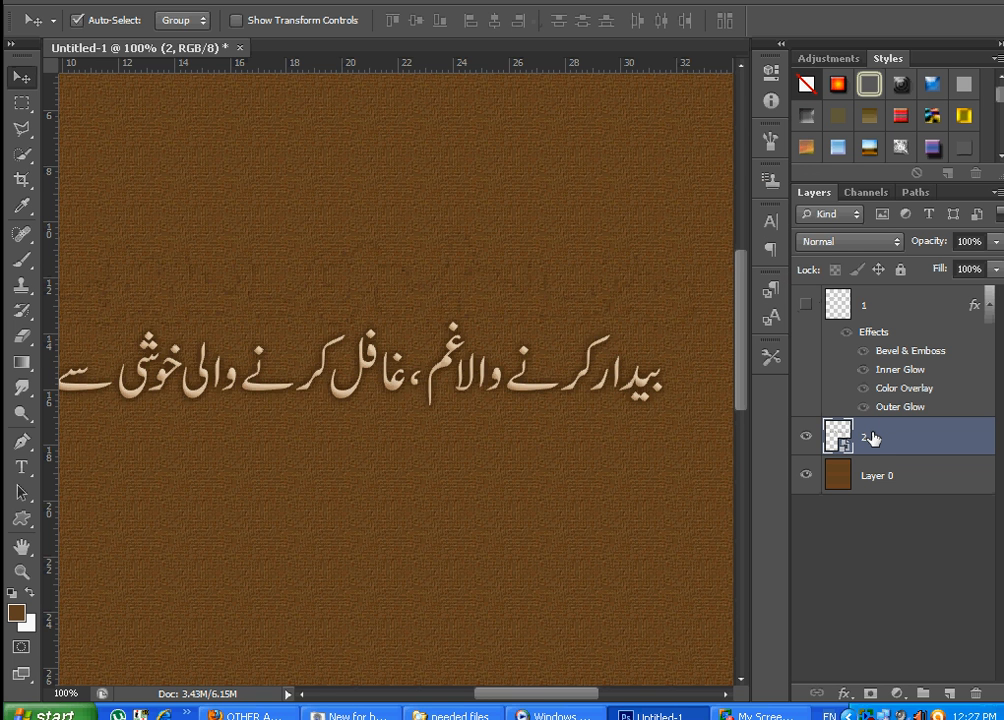
key("ctrl+t")
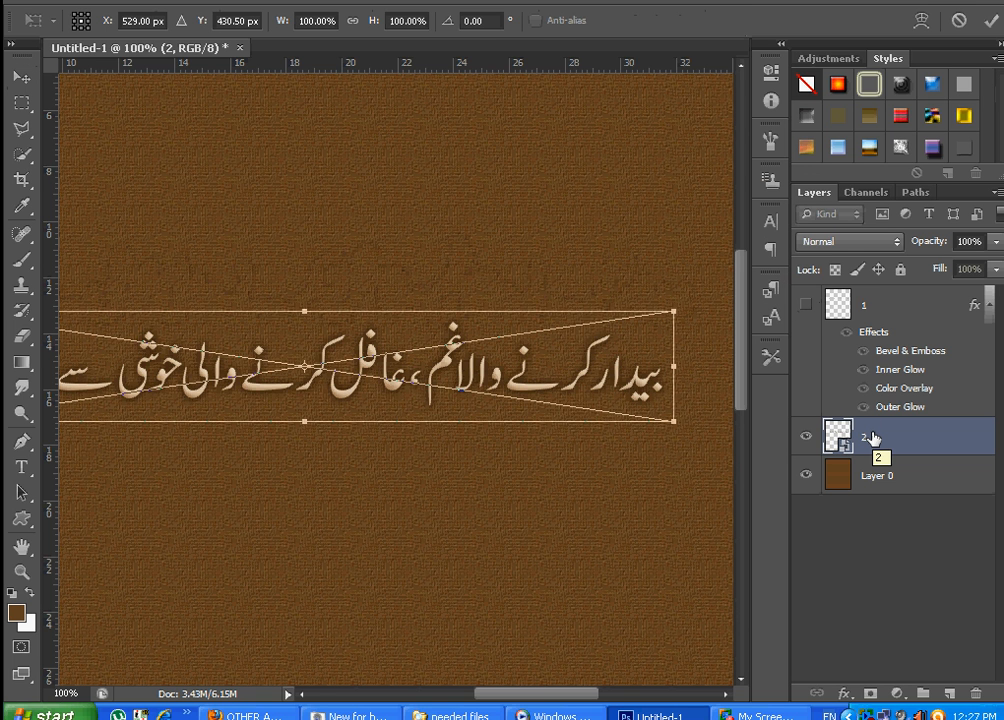
left_click_drag(538, 697, 511, 697)
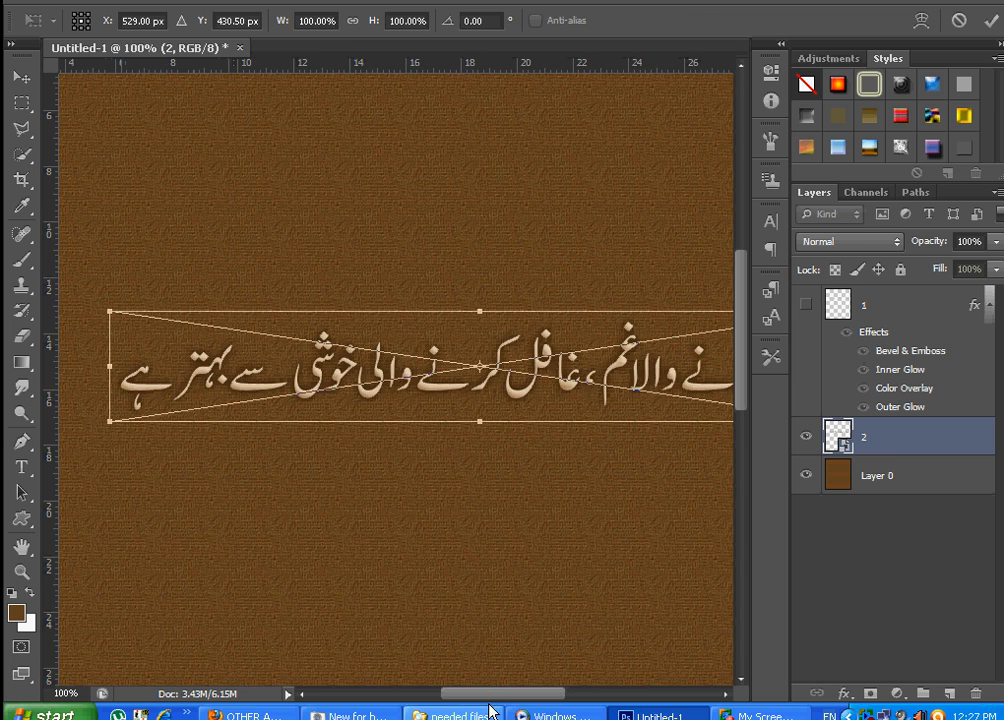
left_click_drag(487, 695, 532, 697)
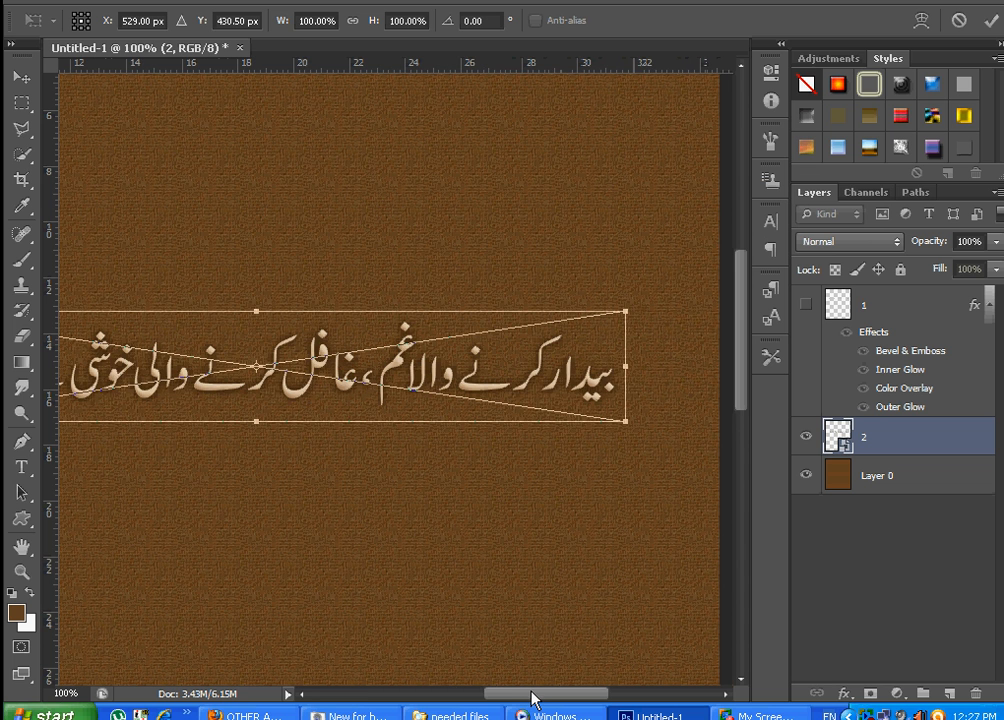
key("ctrl+minus")
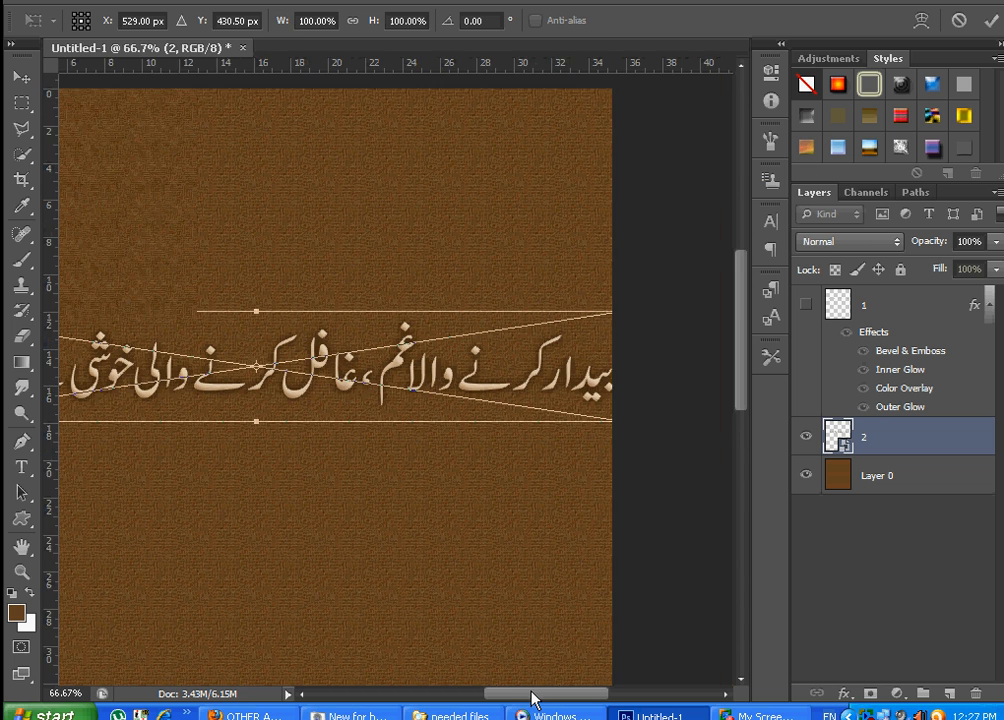
key("ctrl+minus")
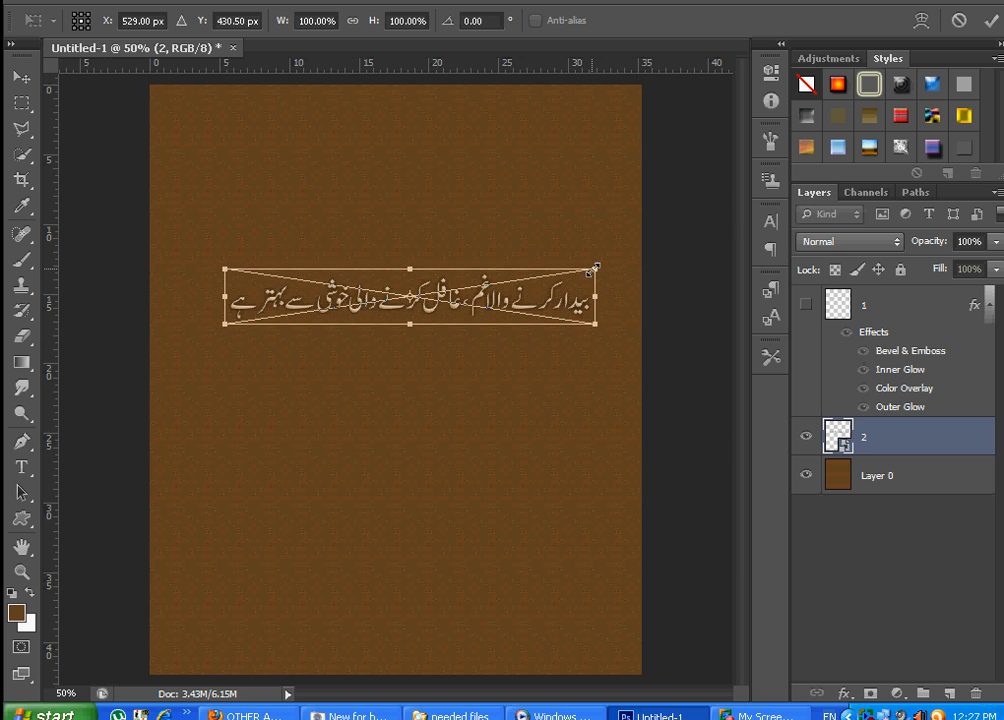
left_click_drag(595, 271, 643, 261)
left_click_drag(635, 215, 752, 108)
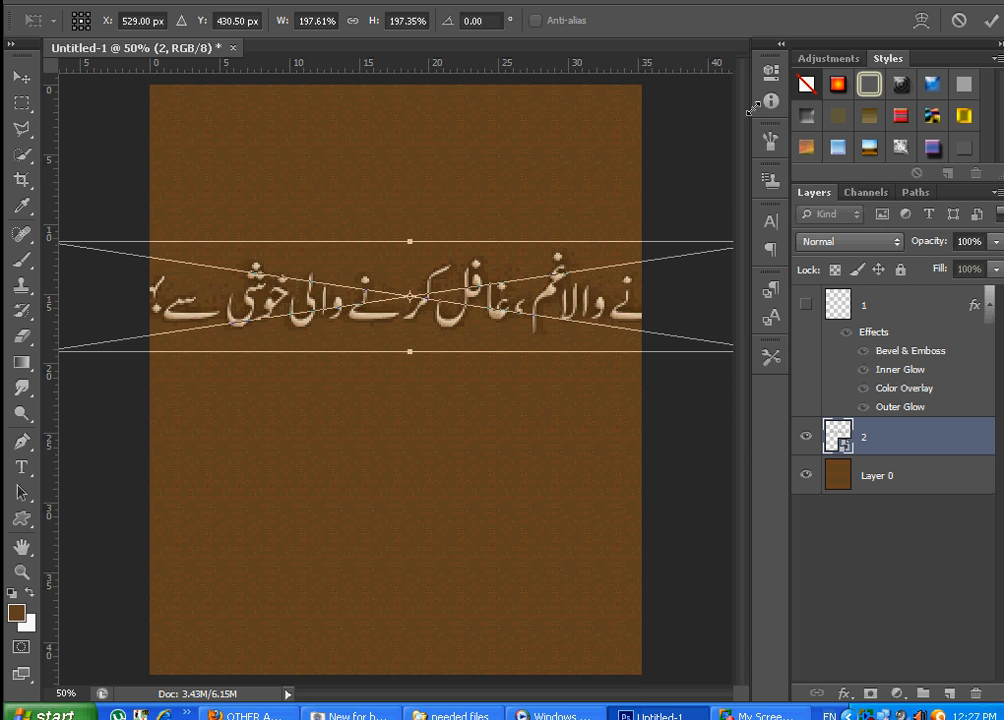
key("Return")
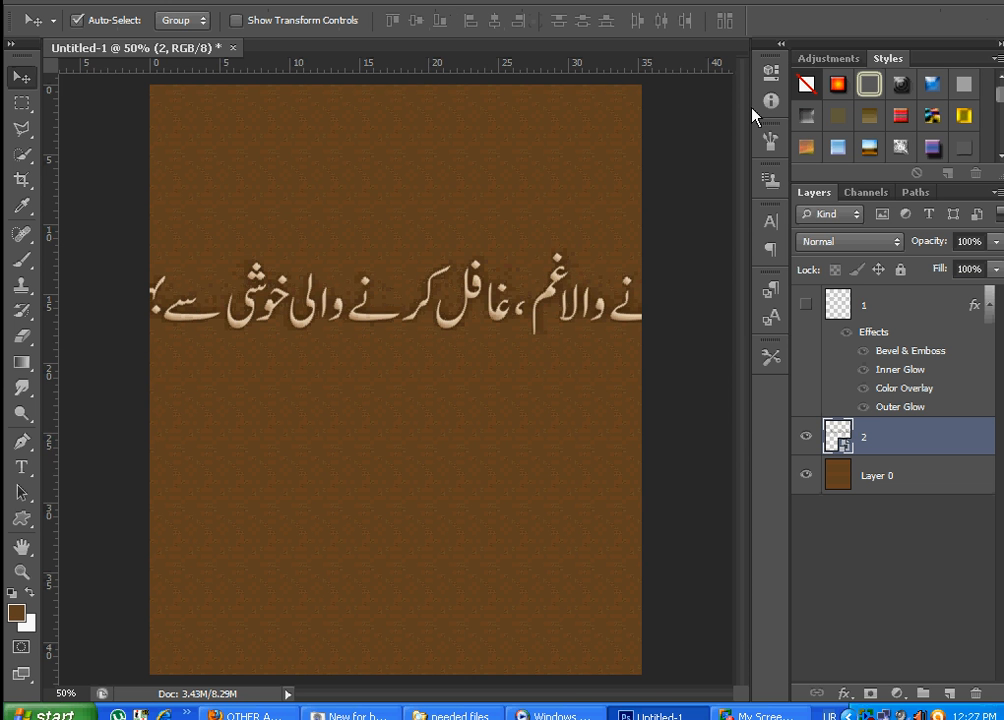
- Examine the enlarged layer 2 text at actual pixels and check which effects its Blending Options contain
key("ctrl+1")
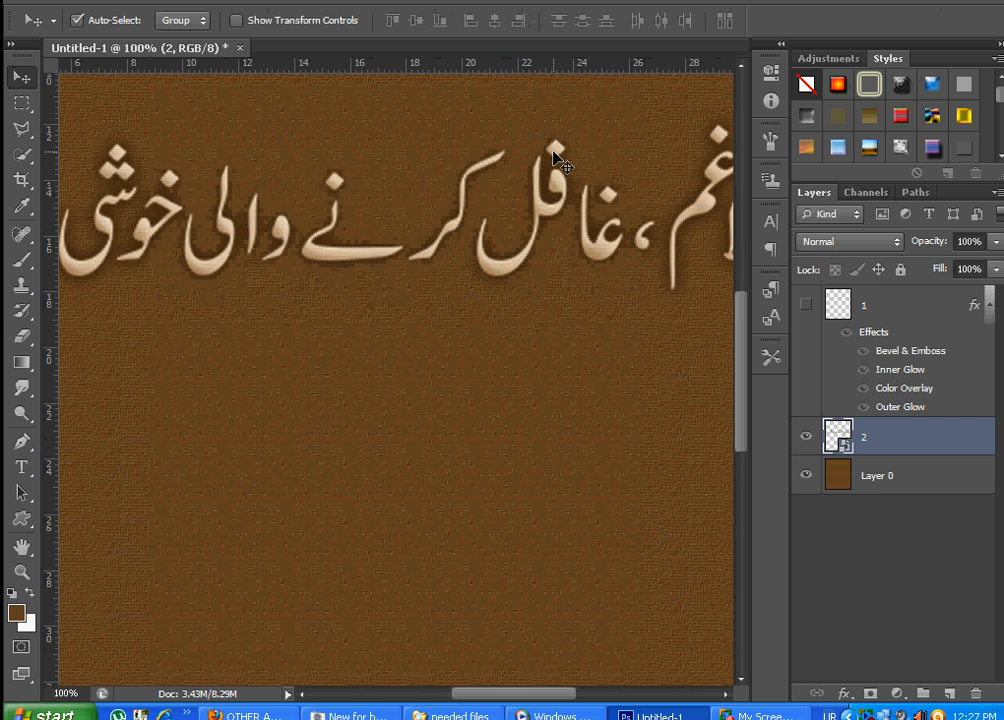
right_click(896, 437)
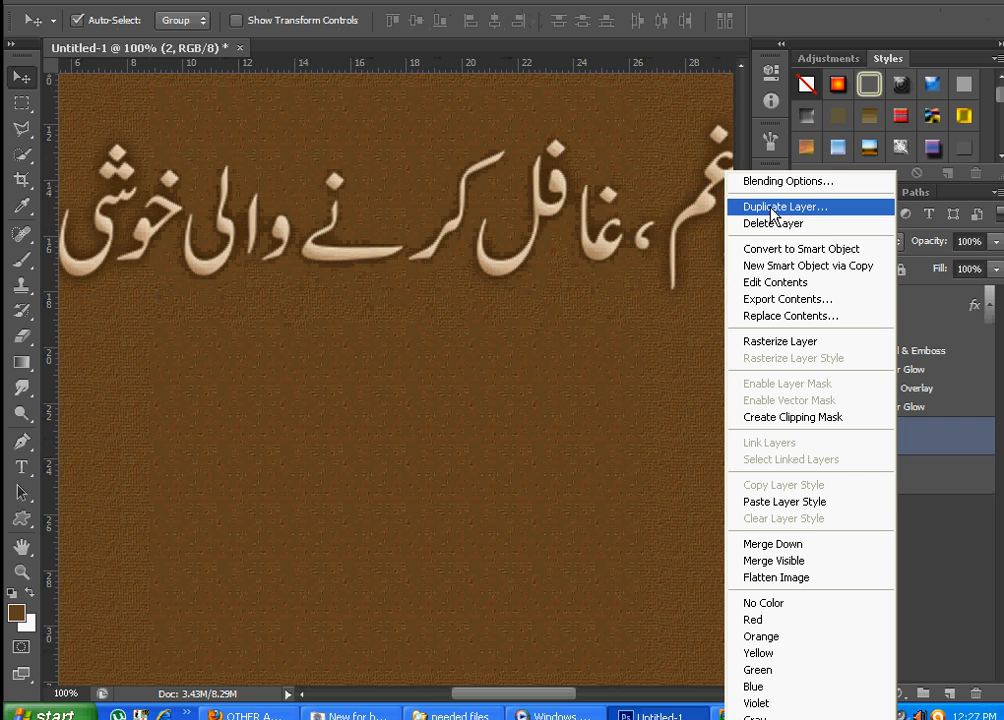
left_click(773, 190)
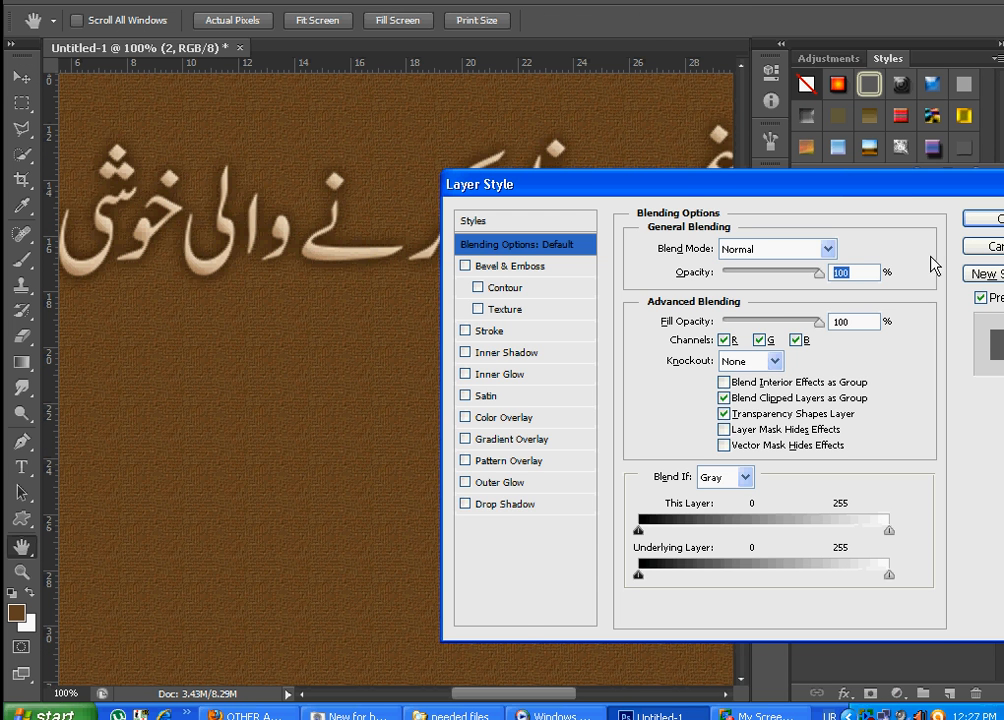
left_click(985, 247)
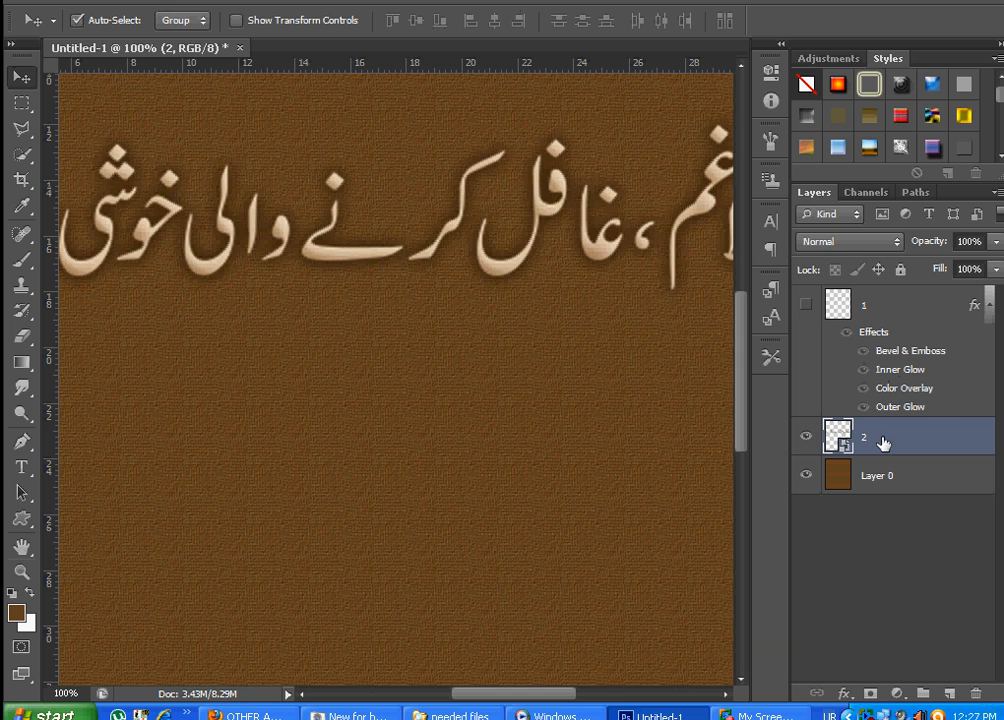
left_click(807, 437)
left_click(807, 437)
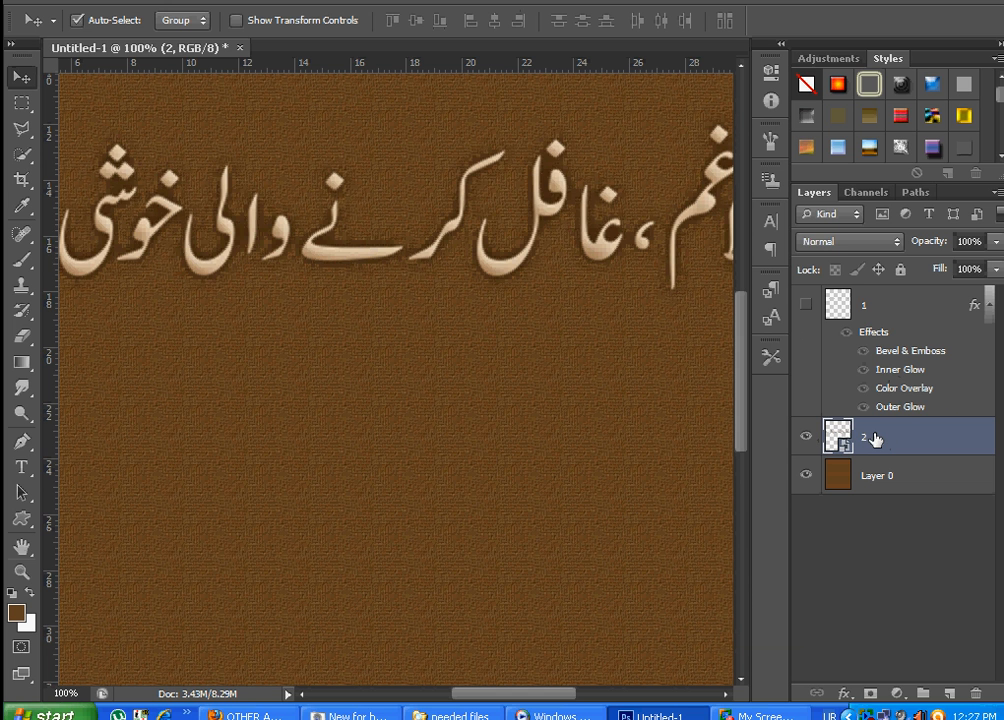
- Show layer 1, copy its layer style and paste it onto the layer 2 smart object
left_click(806, 304)
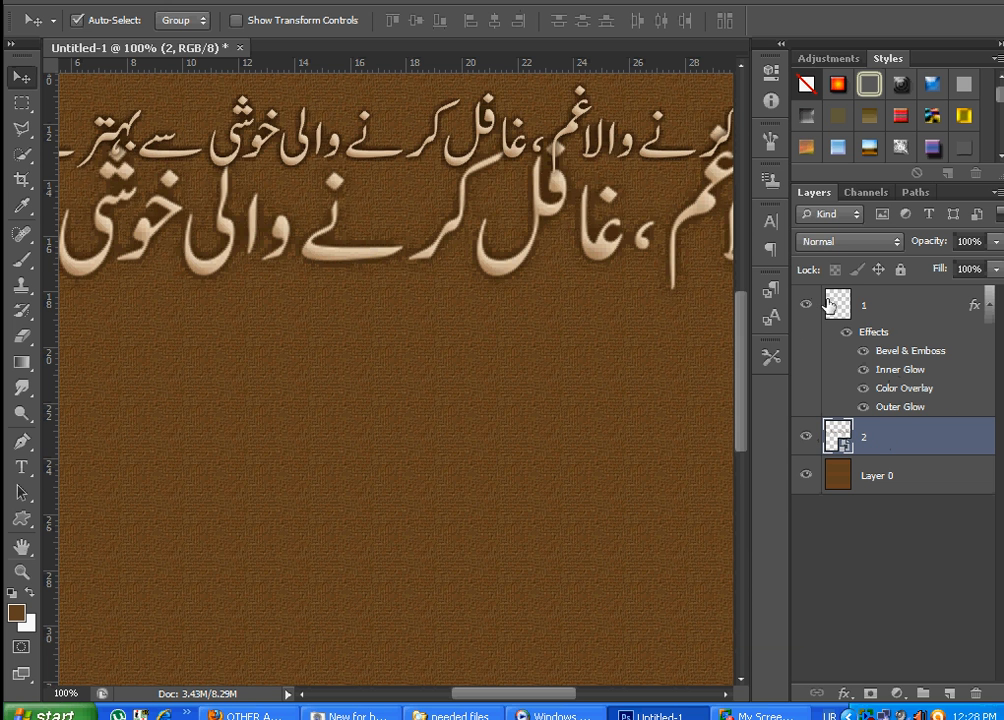
right_click(888, 308)
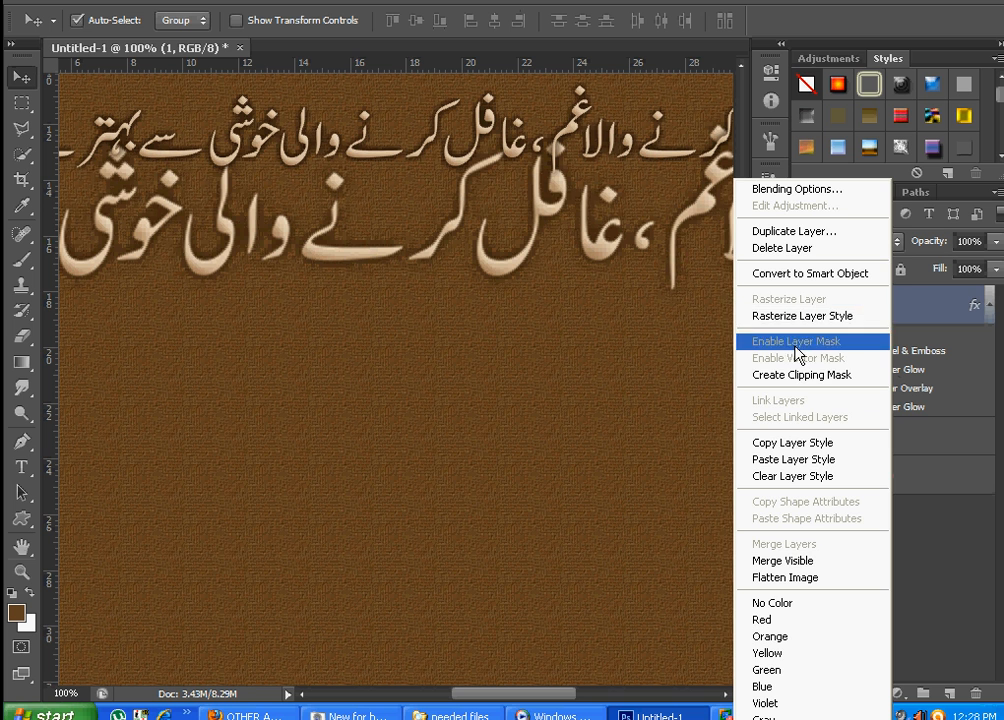
left_click(796, 442)
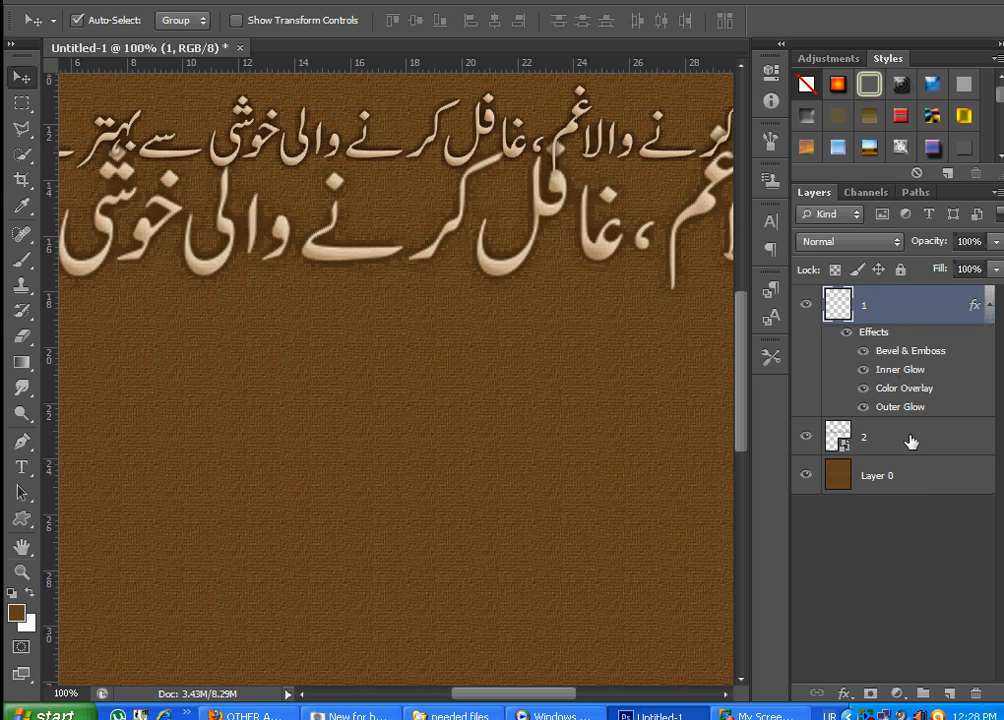
left_click(908, 440)
right_click(908, 441)
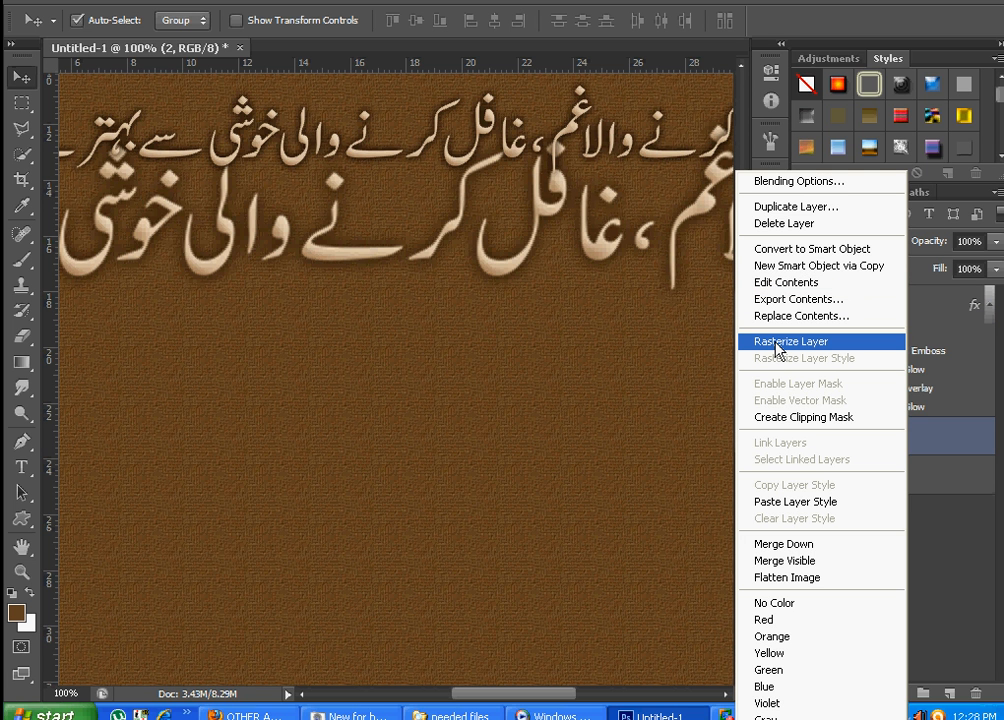
left_click(792, 502)
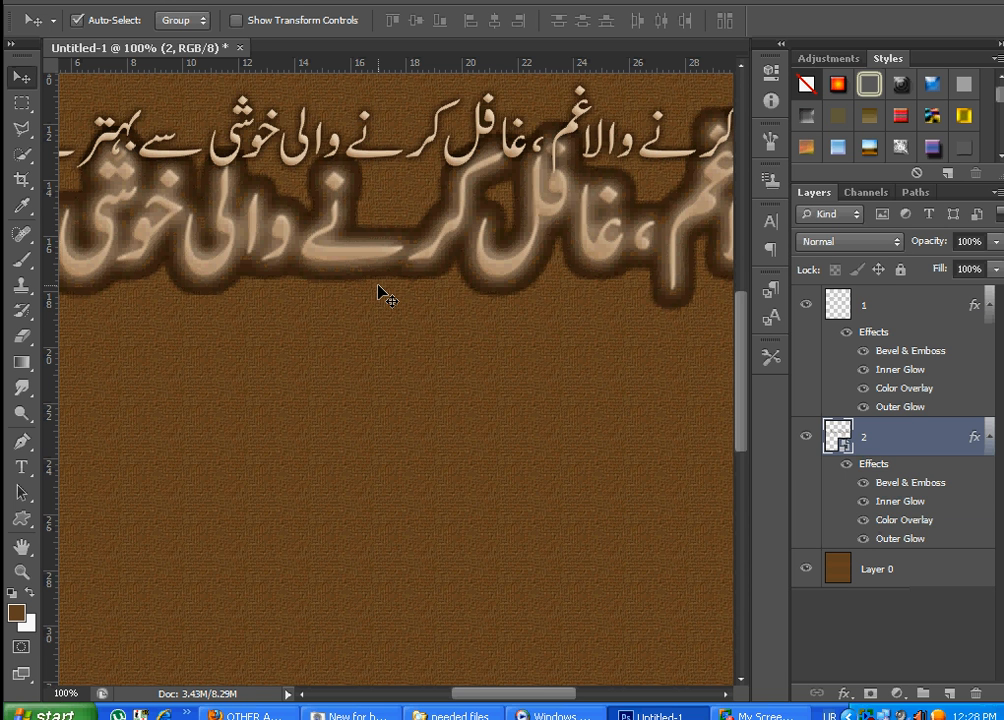
- Undo the pasted style, the enlargement and the smart object conversion of layer 2
key("ctrl+z")
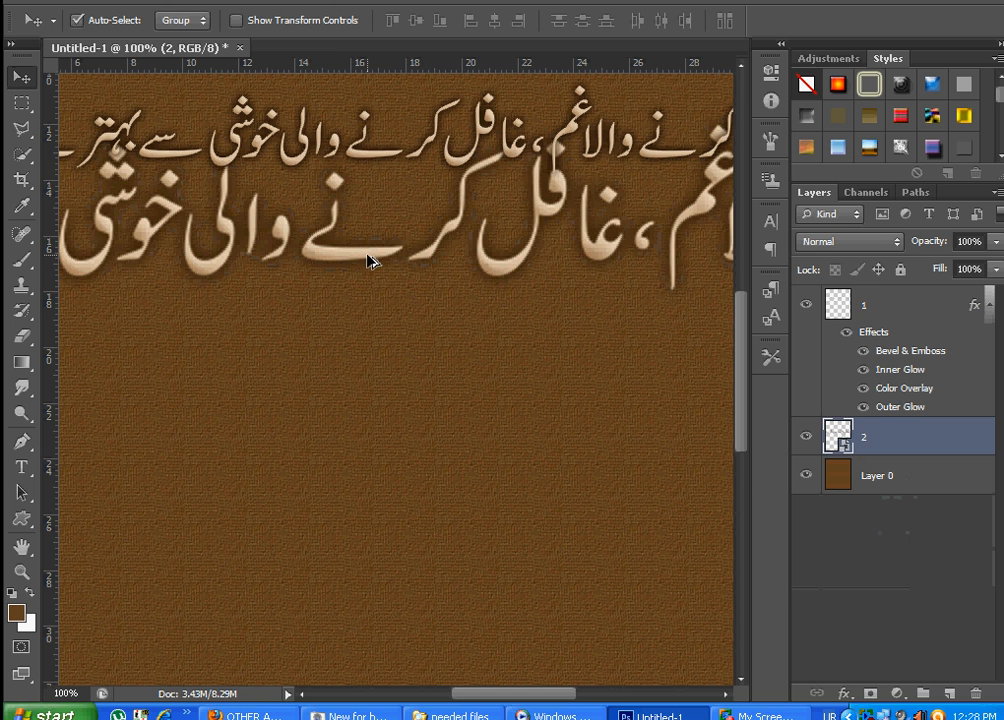
key("ctrl+alt+z")
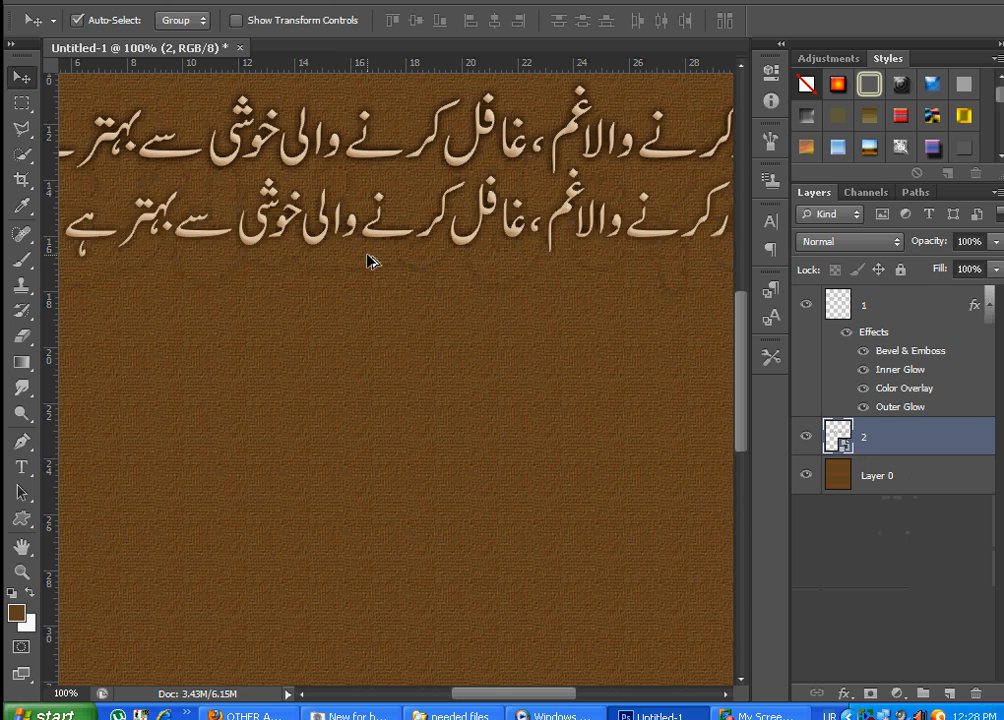
key("ctrl+alt+z")
- Clear the layer style from layer 2 and convert the plain text layer to a smart object
right_click(881, 430)
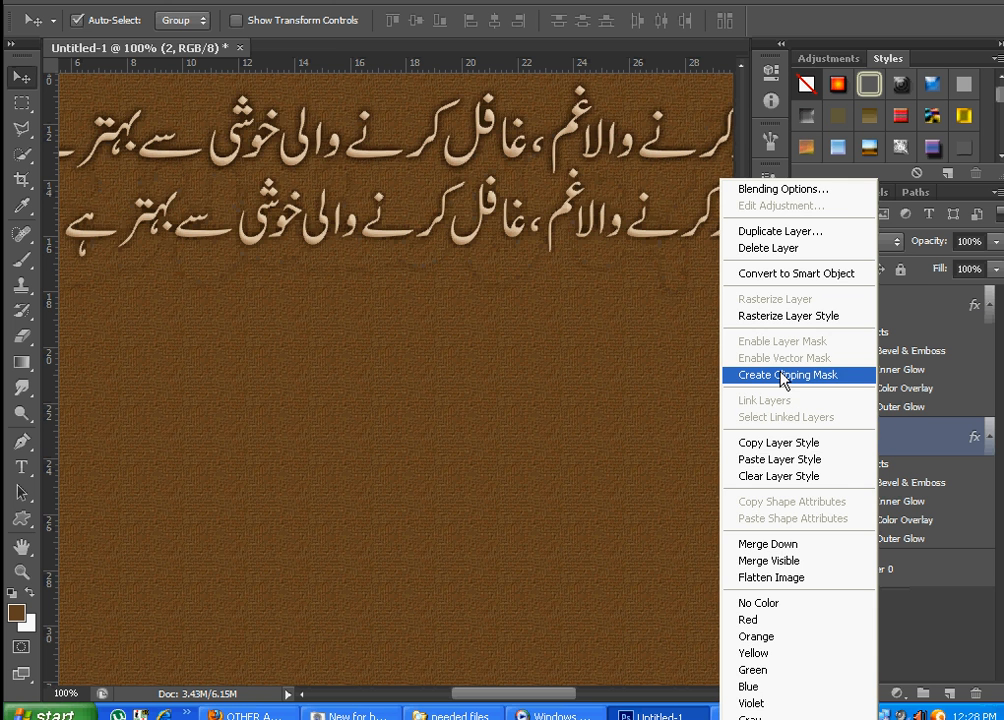
left_click(775, 476)
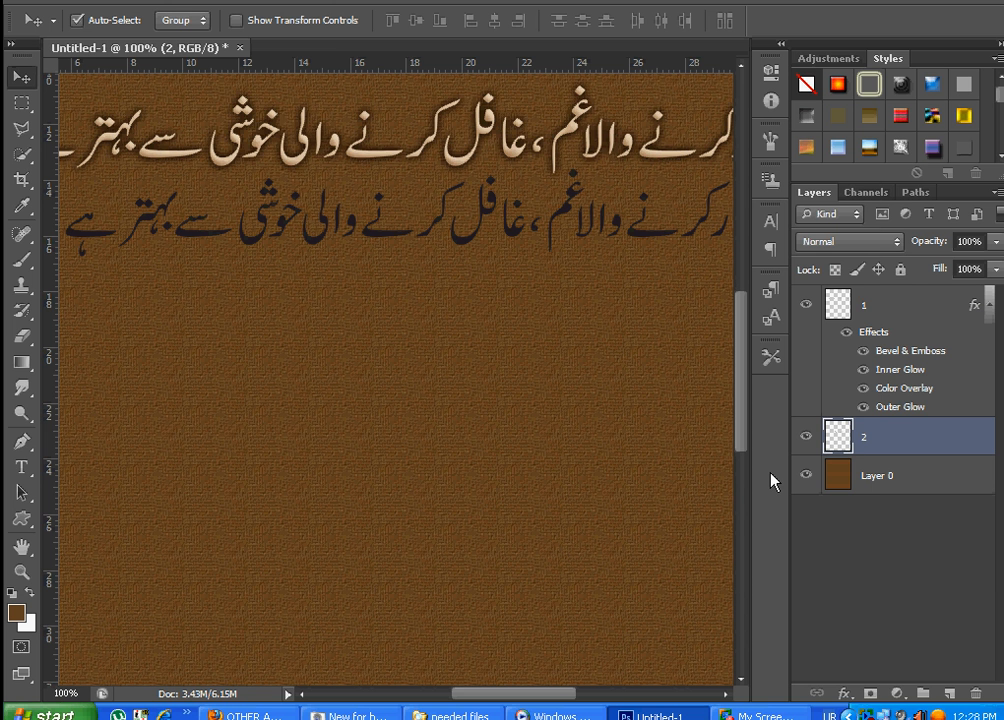
right_click(885, 440)
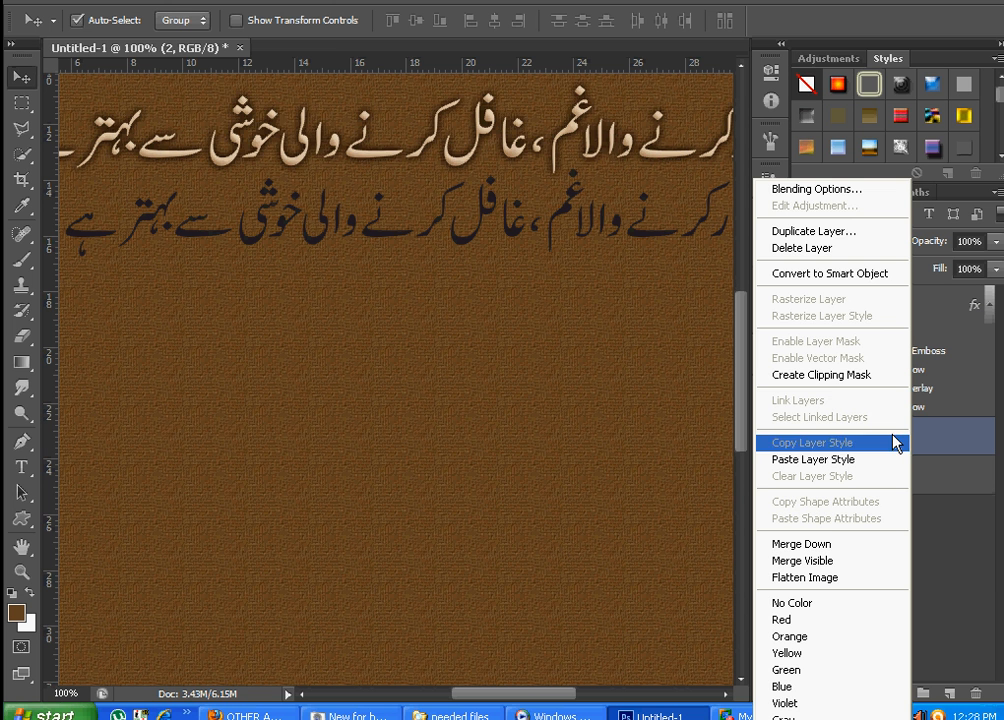
left_click(826, 276)
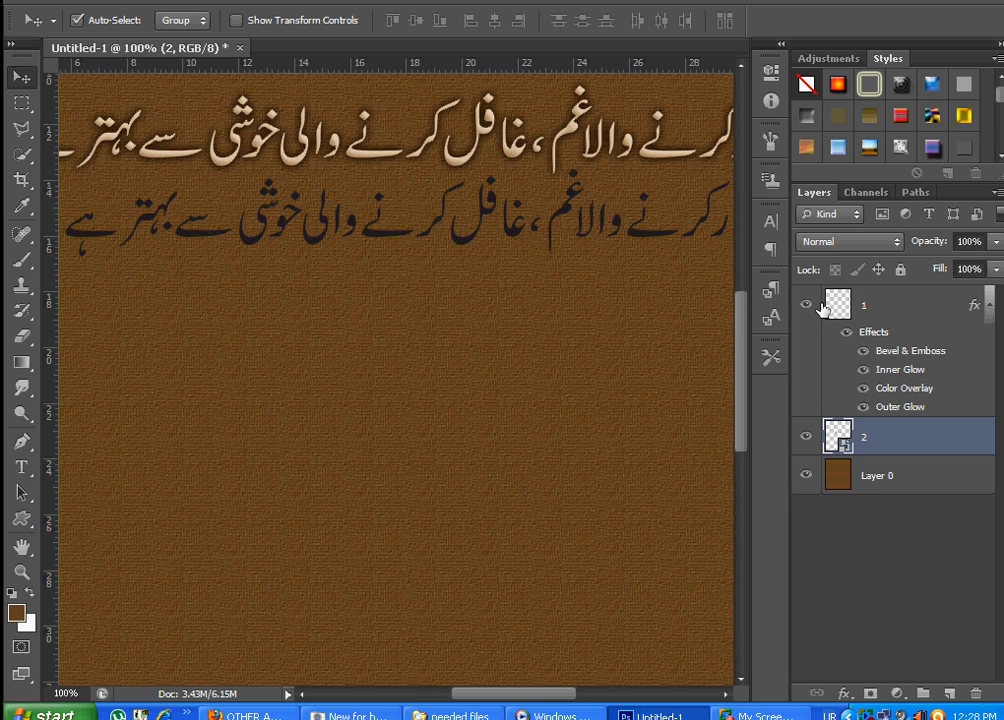
- Hide layer 1 and scale the layer 2 smart object up to about 288% with Free Transform
left_click(807, 305)
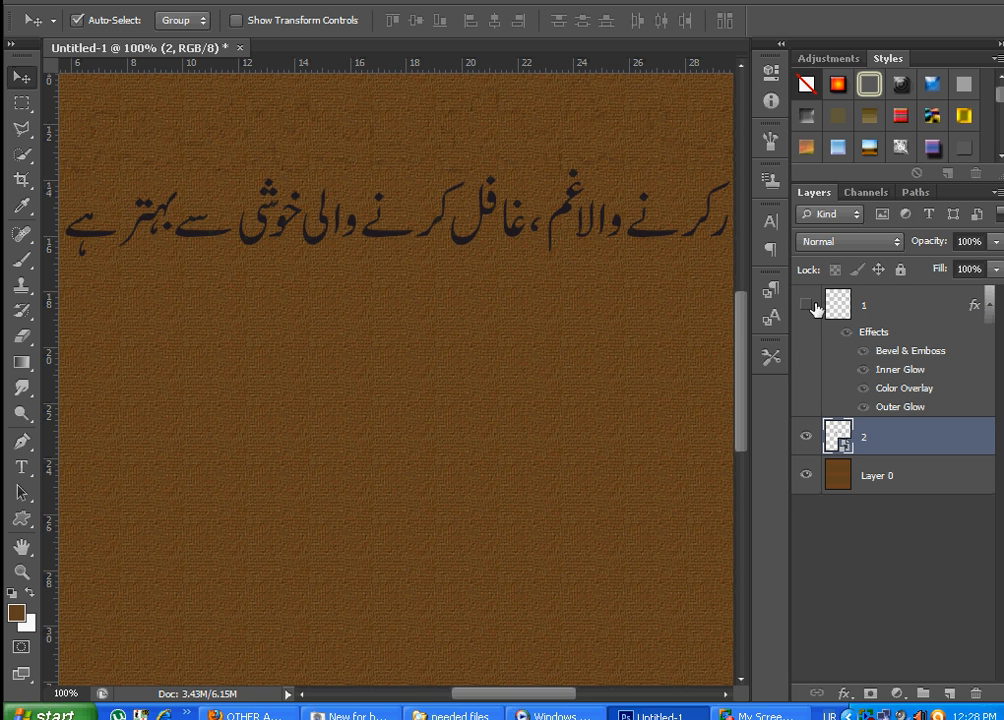
key("ctrl+t")
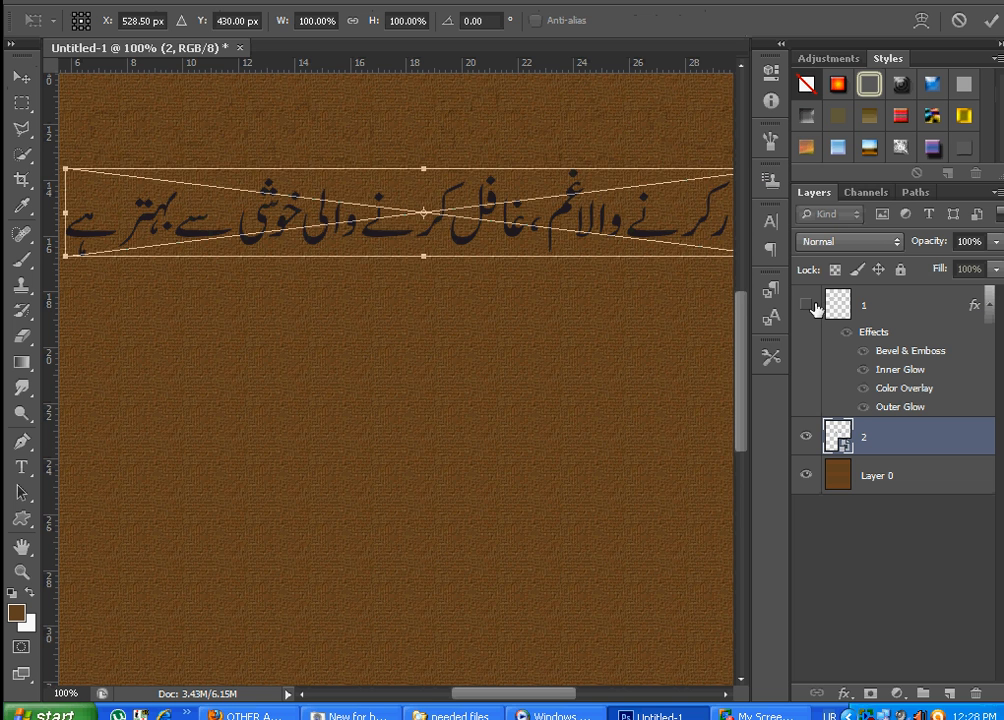
key("ctrl+minus")
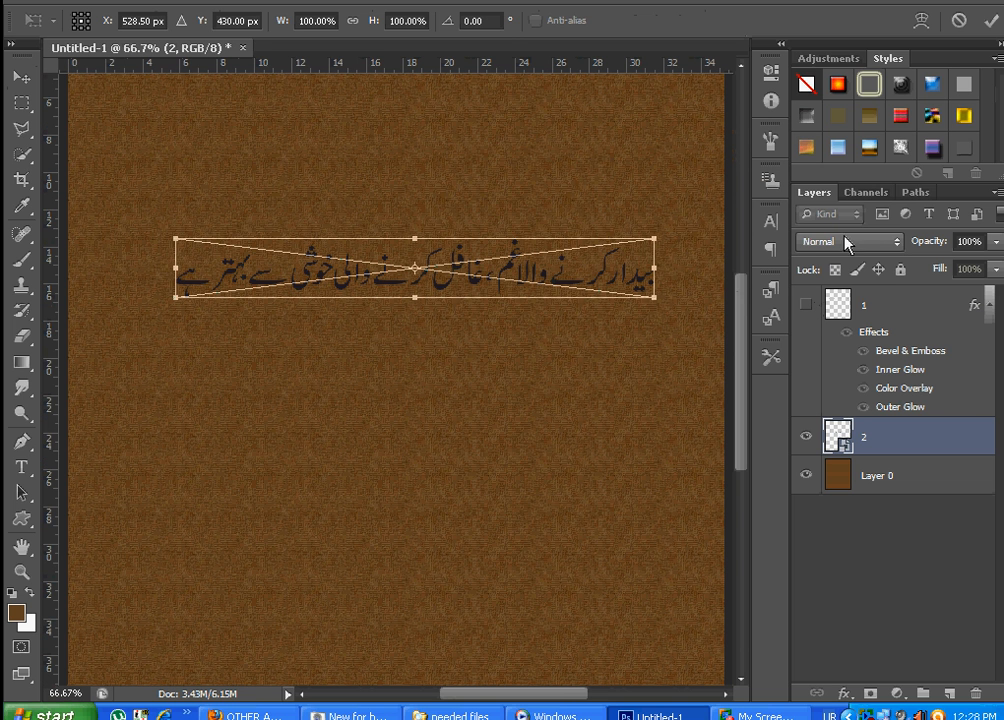
left_click_drag(655, 238, 547, 273)
left_click_drag(629, 697, 508, 699)
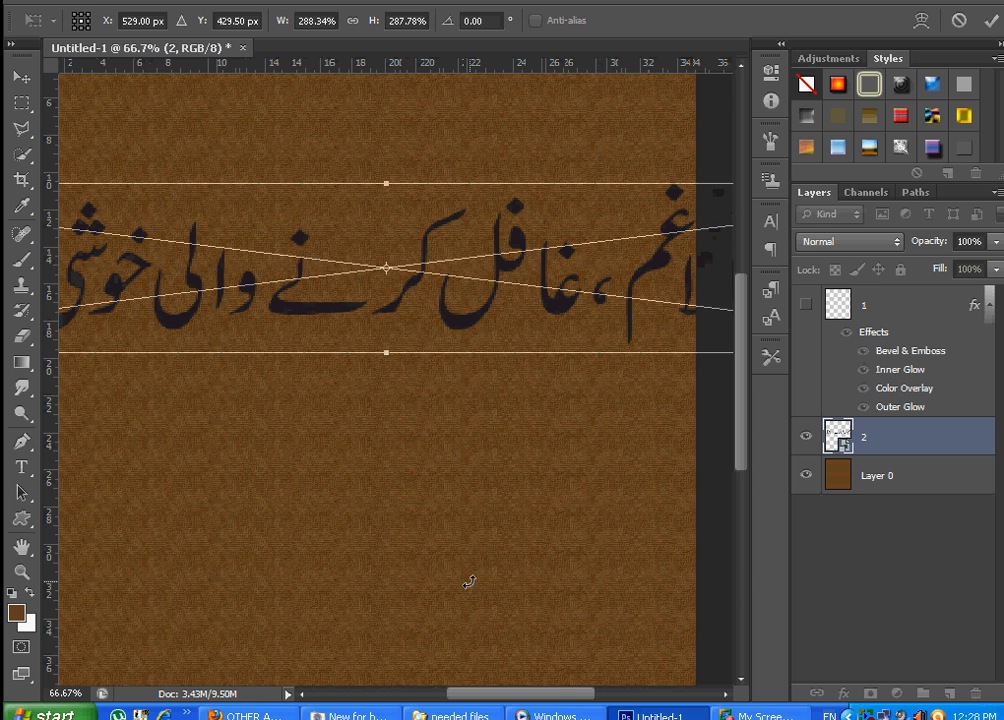
key("Return")
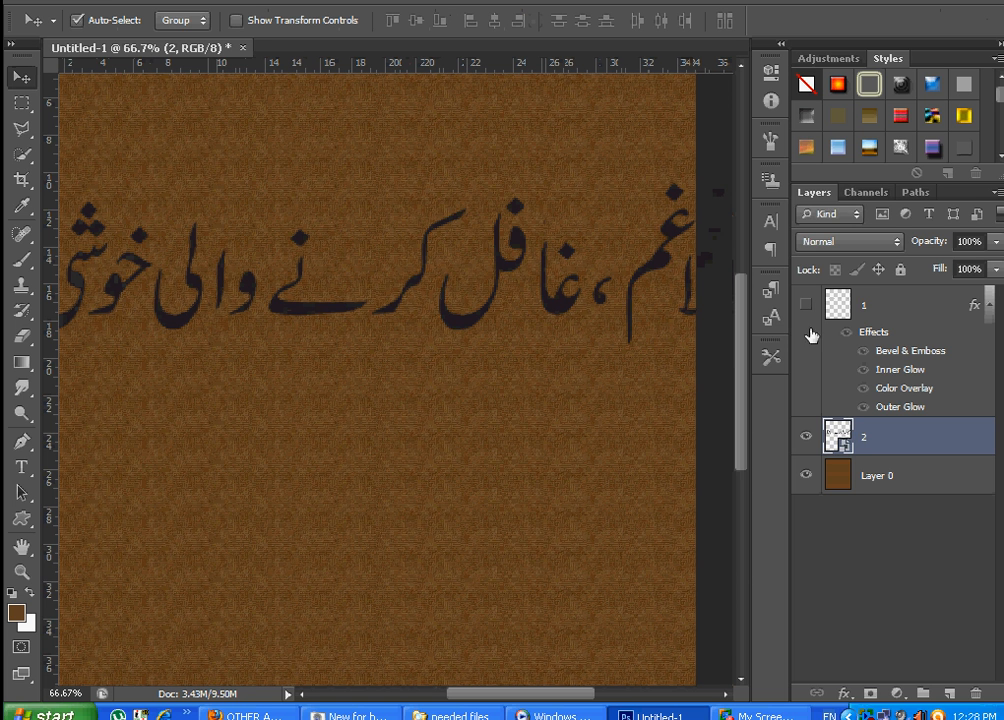
- Copy the layer style of hidden layer 1 and paste it onto the enlarged layer 2
right_click(888, 308)
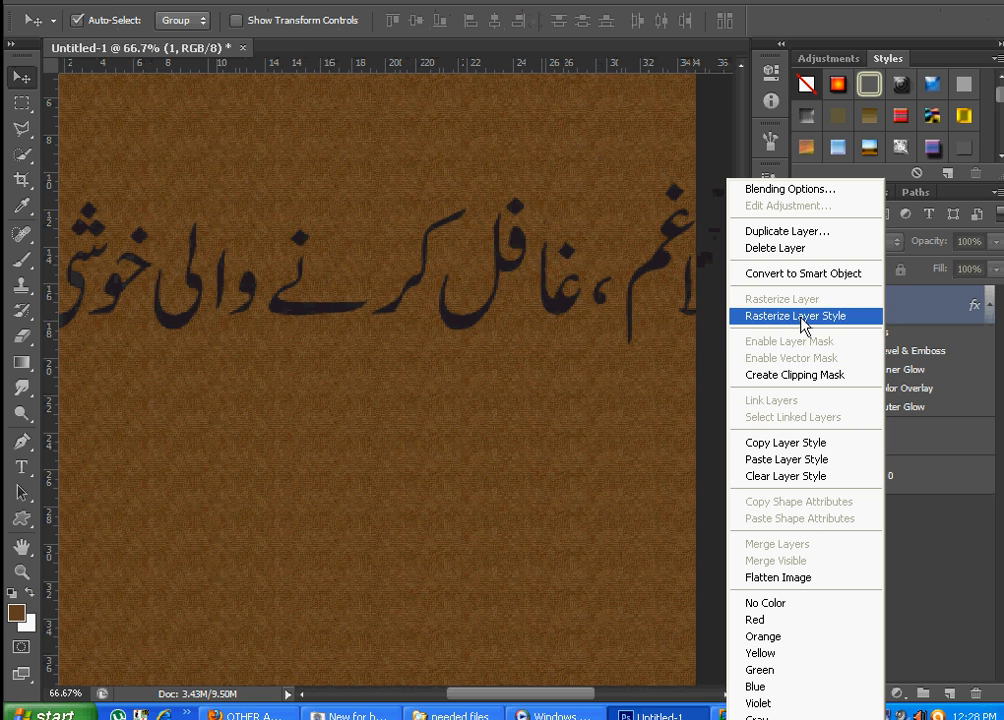
left_click(735, 445)
right_click(874, 437)
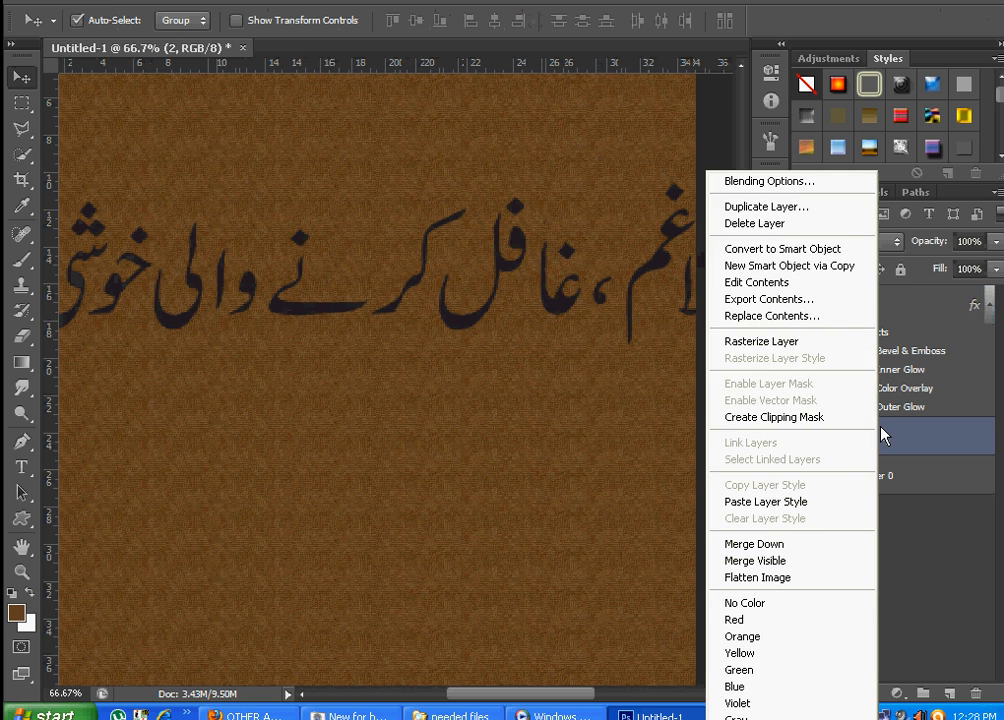
left_click(762, 502)
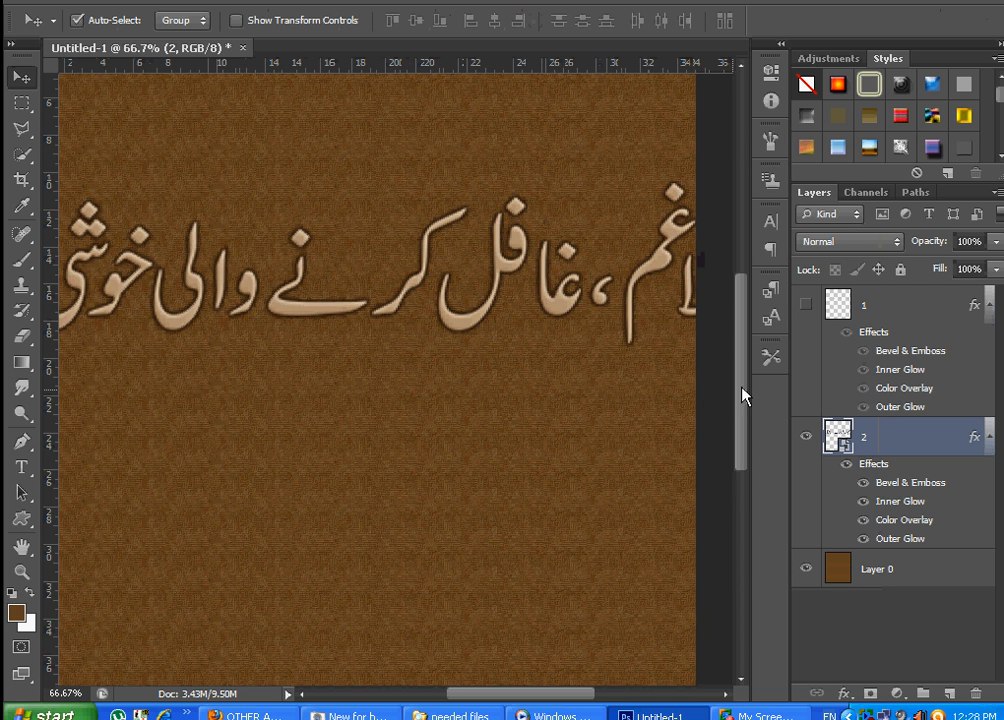
- Show layer 1 again and move the large layer 2 text down until it sits clear below the layer 1 line
left_click(806, 304)
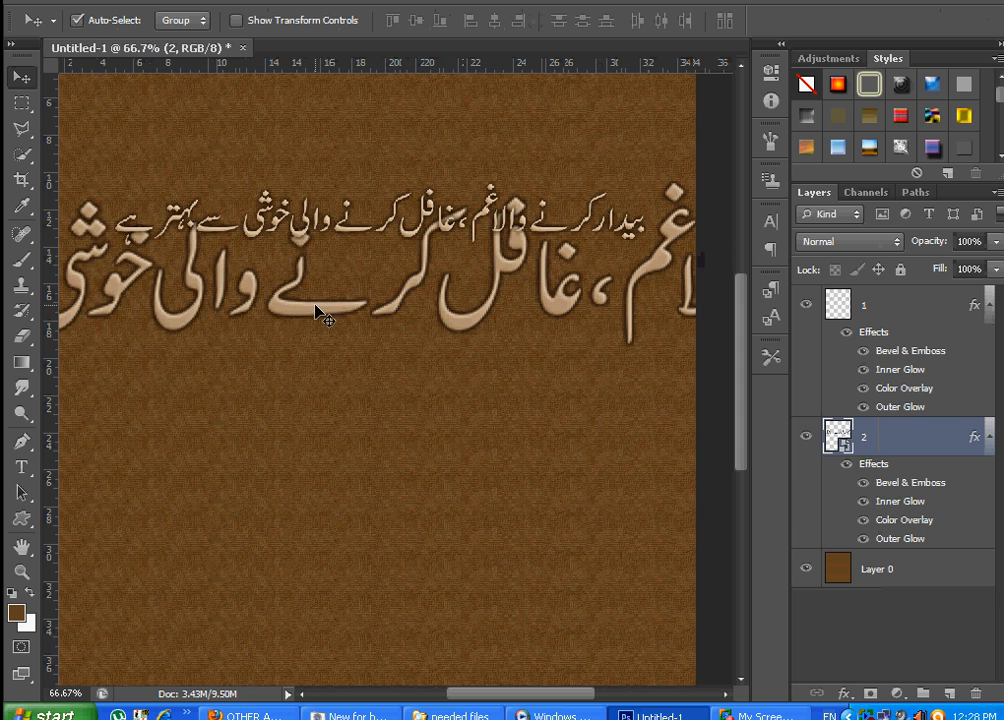
left_click_drag(325, 312, 298, 426)
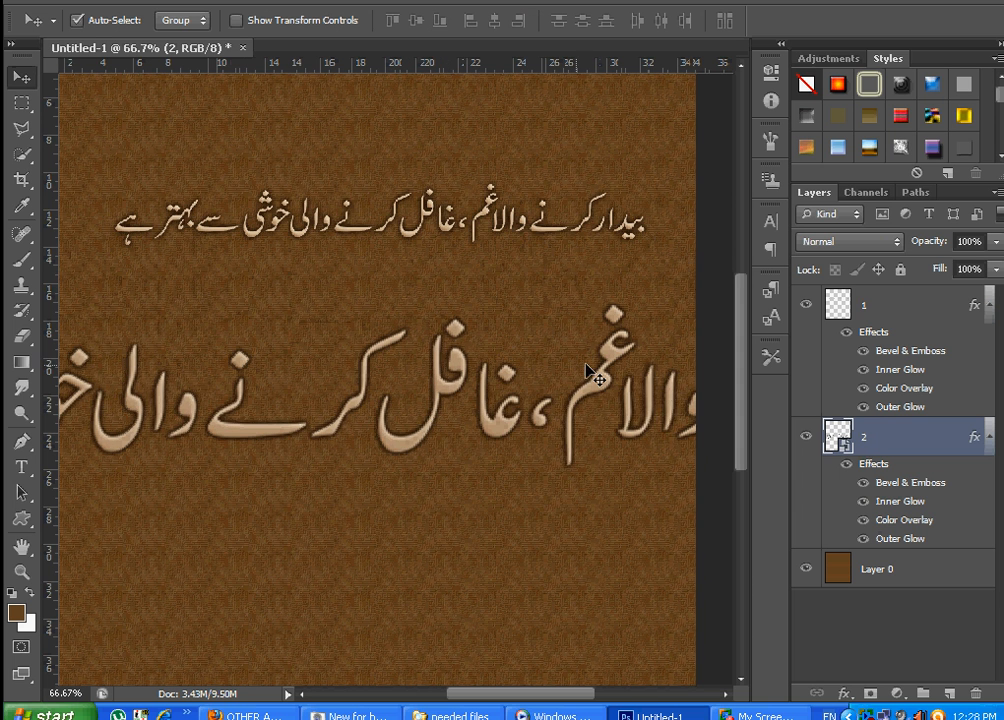
- Add a Stroke effect to the layer 2 smart object with a size of 1 px, positioned outside
right_click(875, 437)
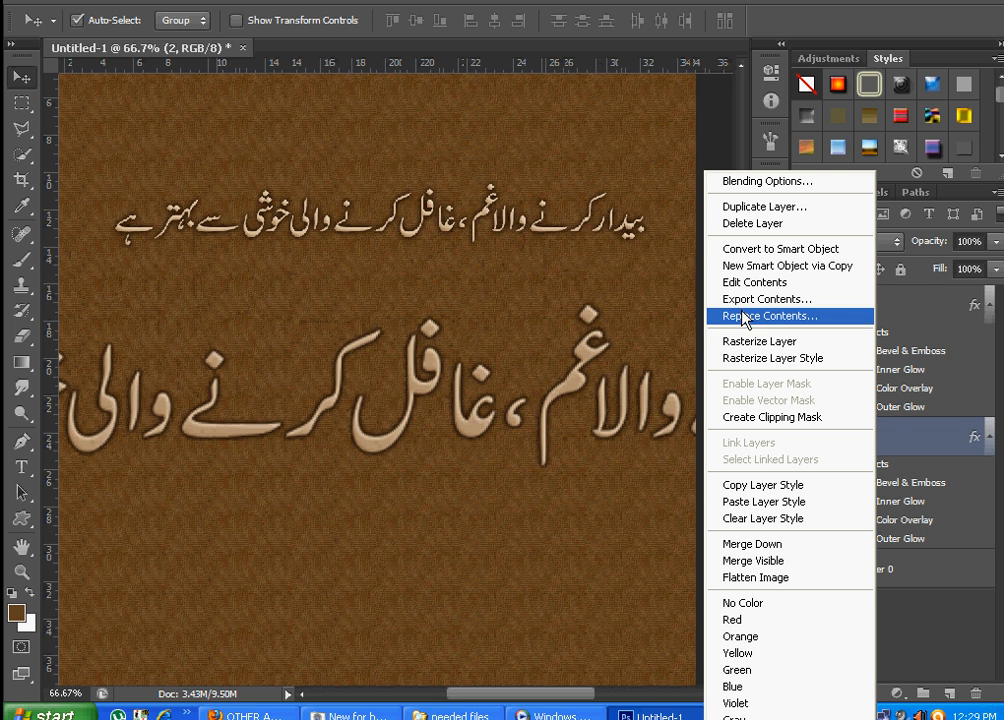
left_click(745, 182)
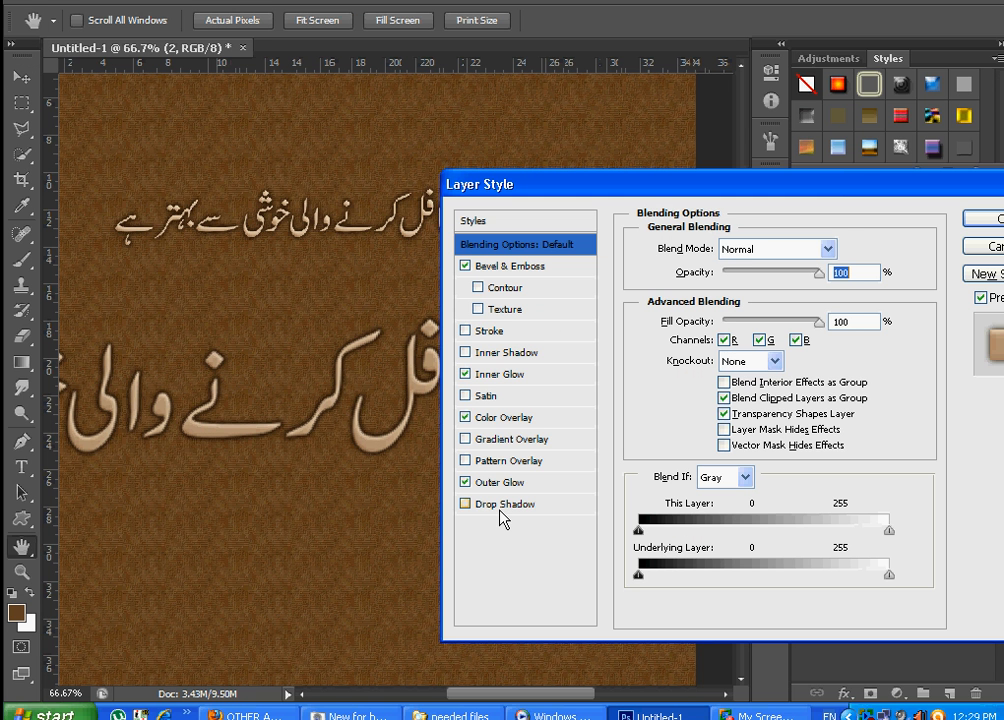
left_click(495, 332)
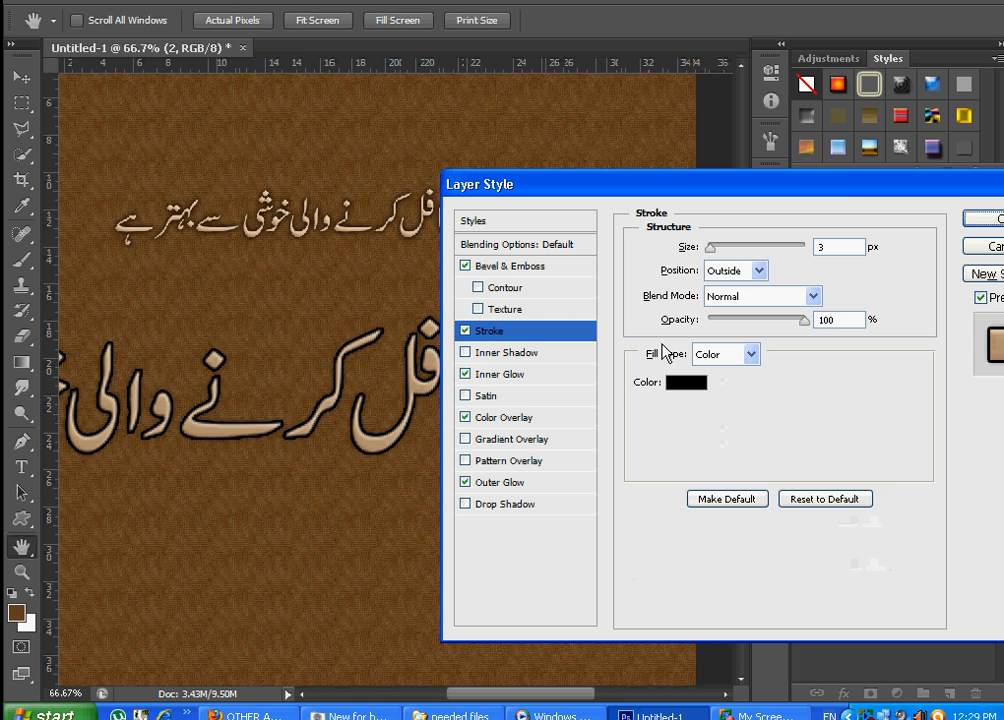
left_click_drag(710, 253, 705, 252)
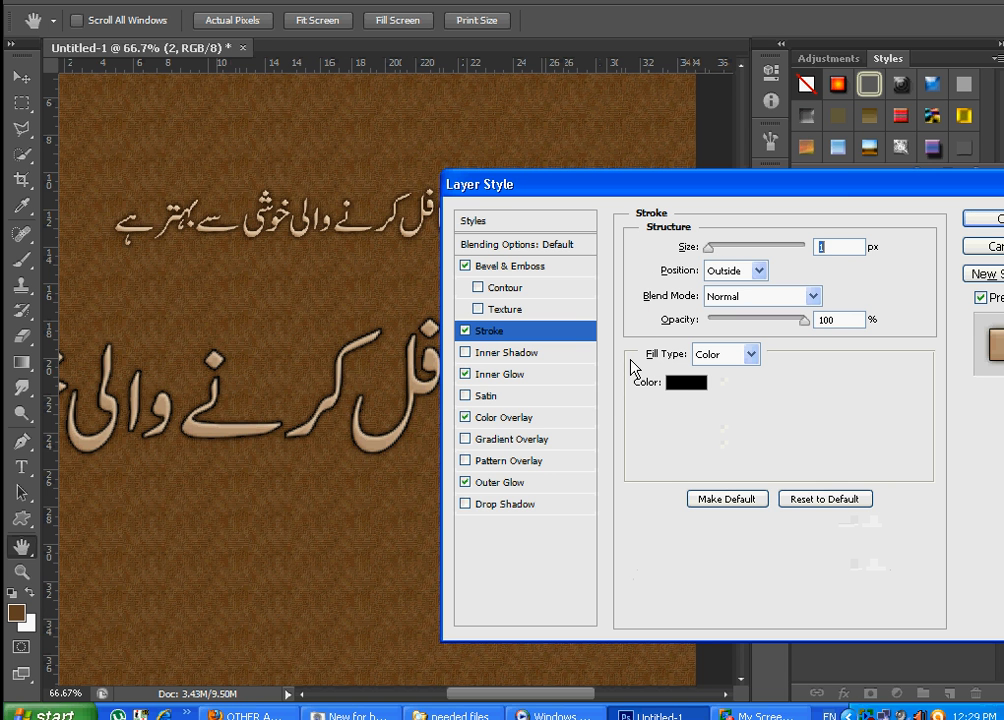
- Set the layer 2 stroke color to dark brown, about #391d00, and apply the layer style
left_click(686, 382)
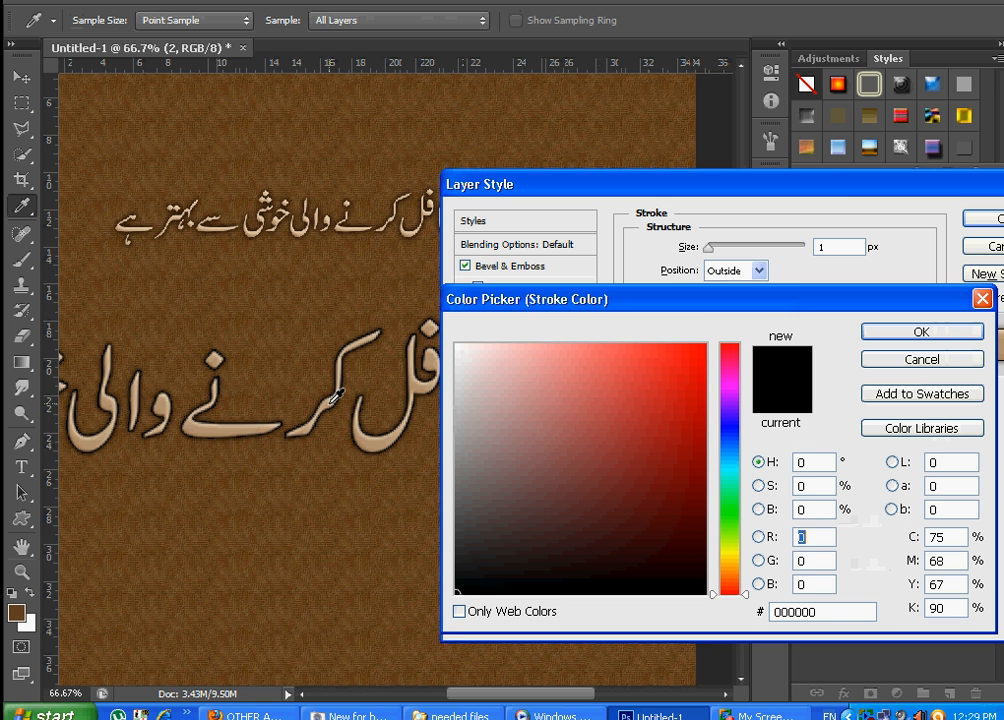
left_click(325, 402)
left_click_drag(681, 507, 728, 538)
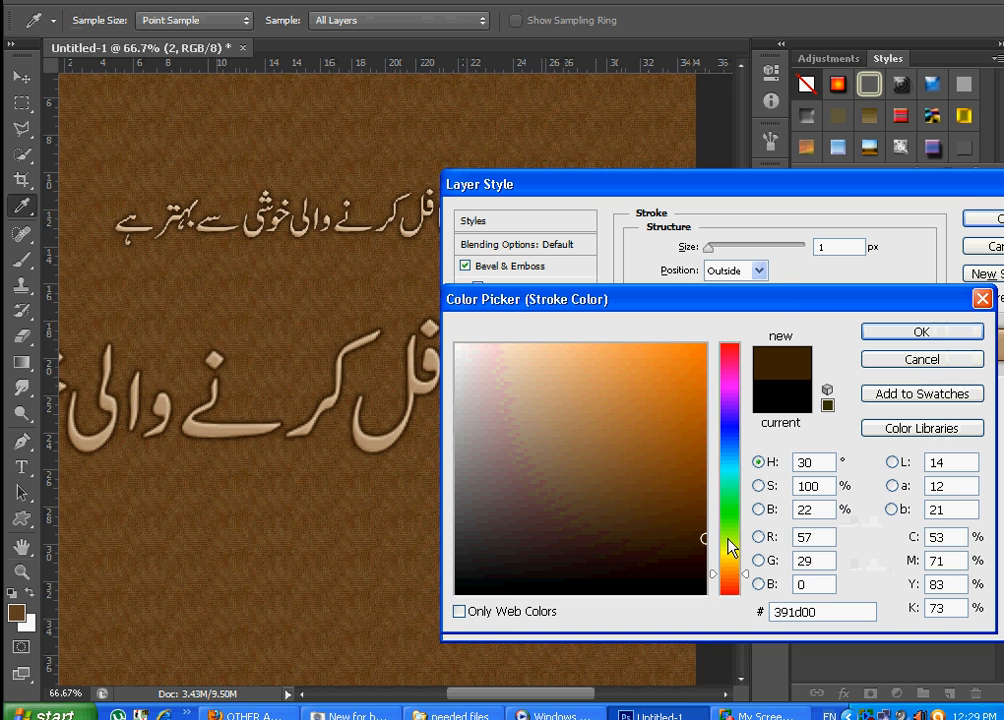
left_click(906, 343)
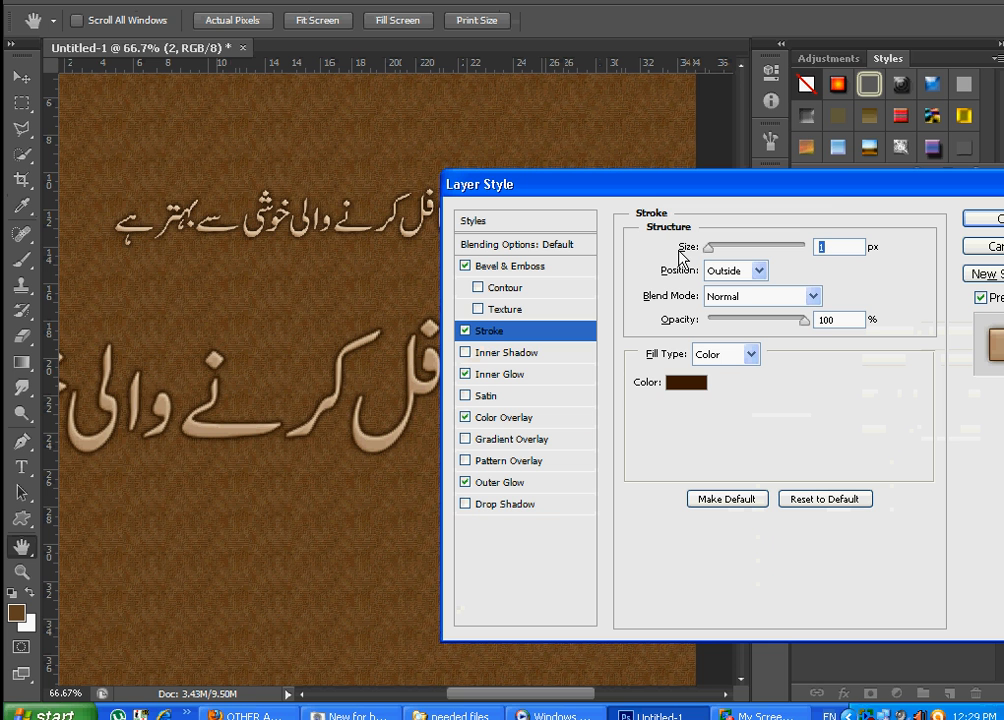
left_click(980, 220)
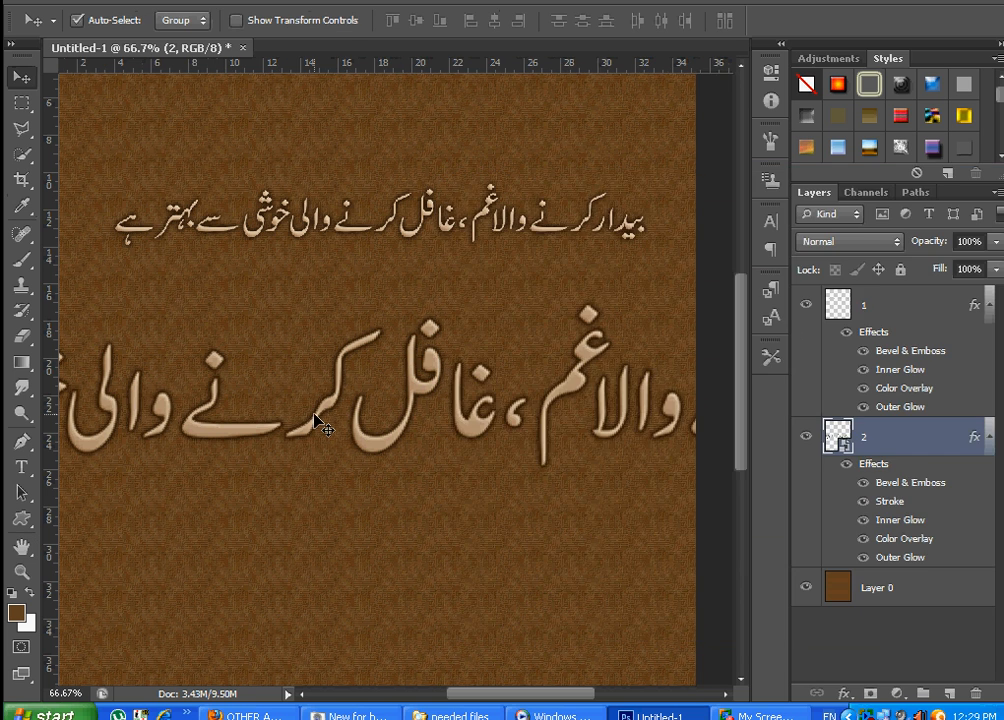
- Show the transform controls, scale the layer 2 text down to about 109%, and move it up just below the layer 1 line
left_click(238, 20)
key("ctrl+0")
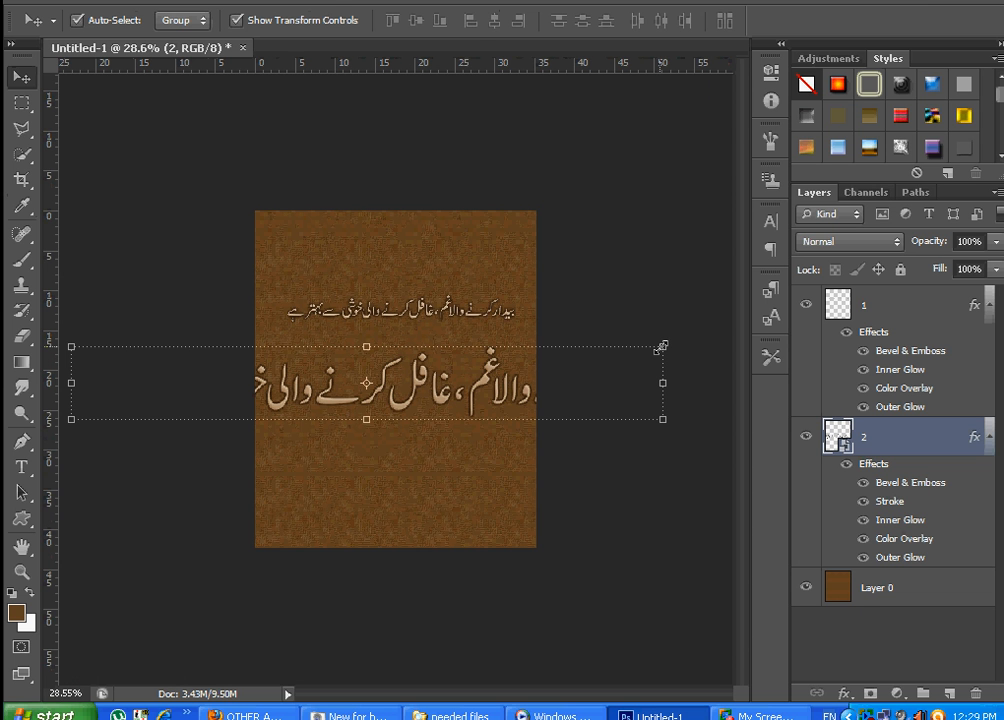
left_click_drag(660, 347, 504, 410)
left_click_drag(423, 388, 447, 387)
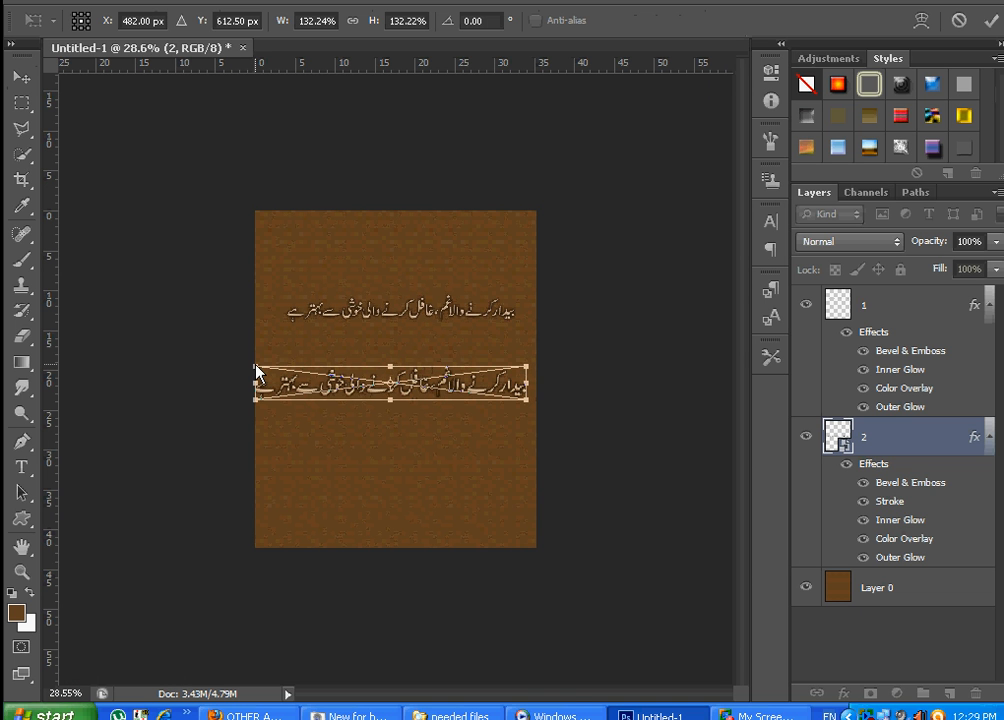
left_click_drag(256, 373, 274, 375)
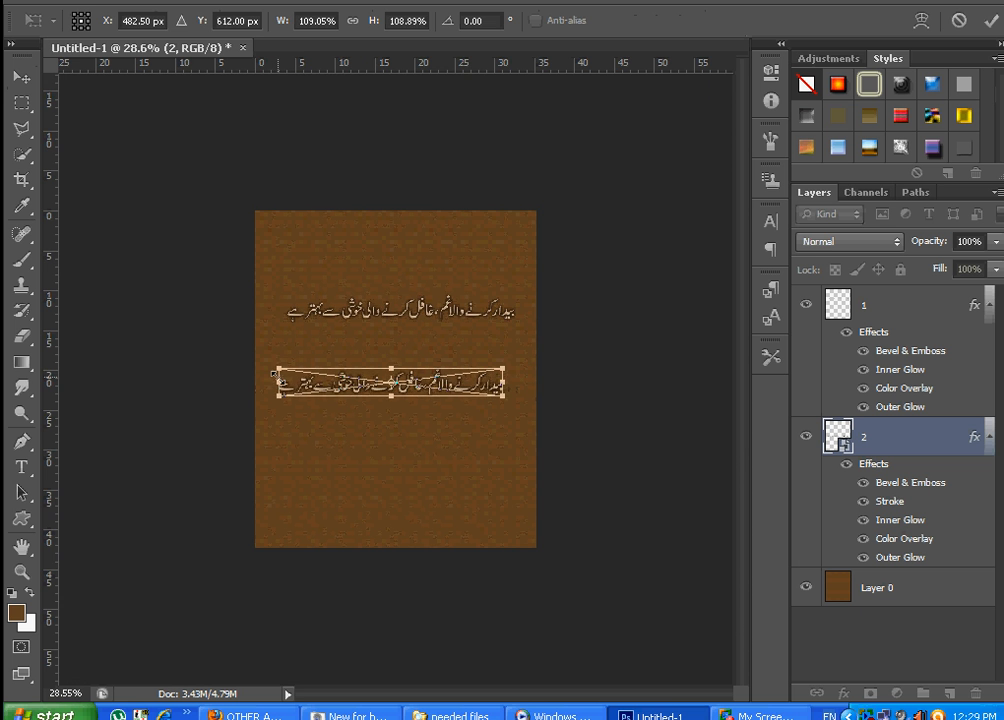
key("Return")
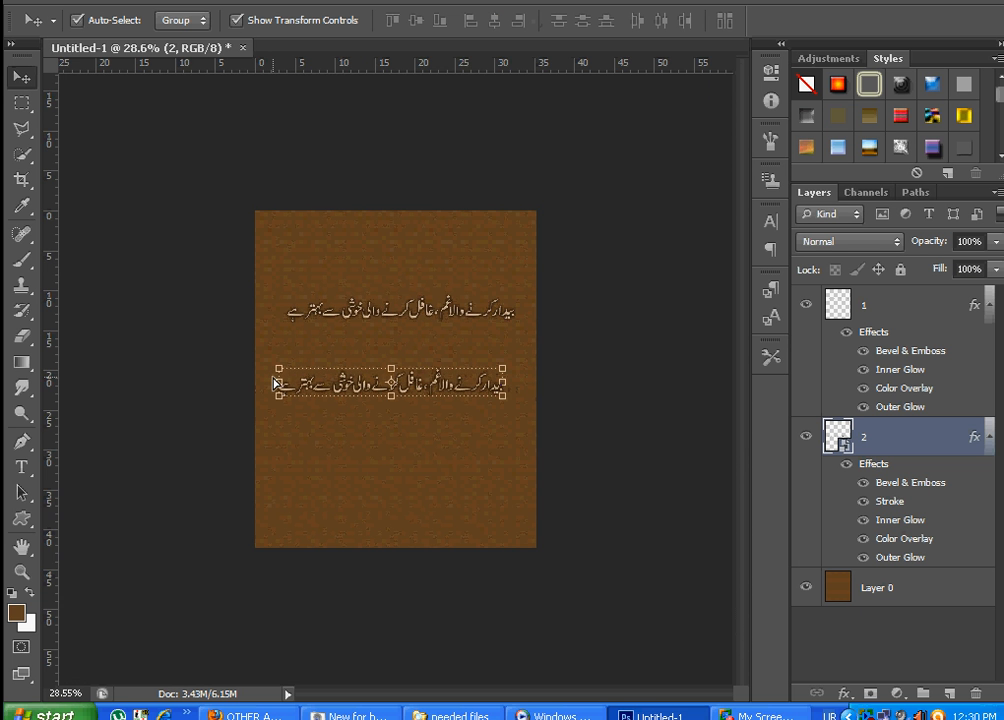
key("ctrl+1")
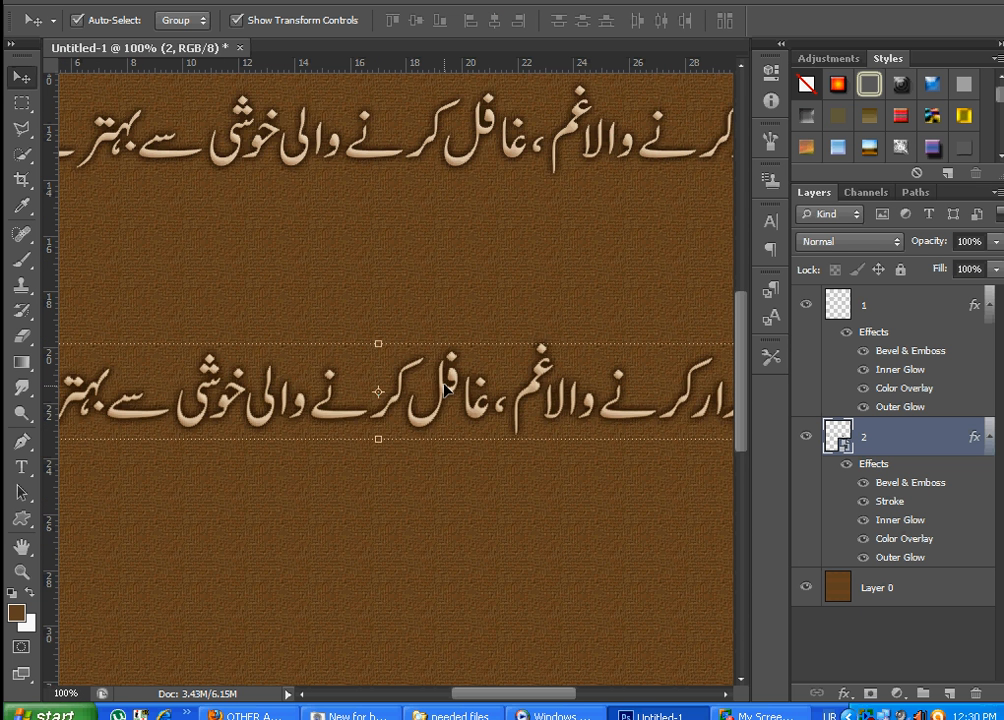
left_click_drag(445, 390, 451, 243)
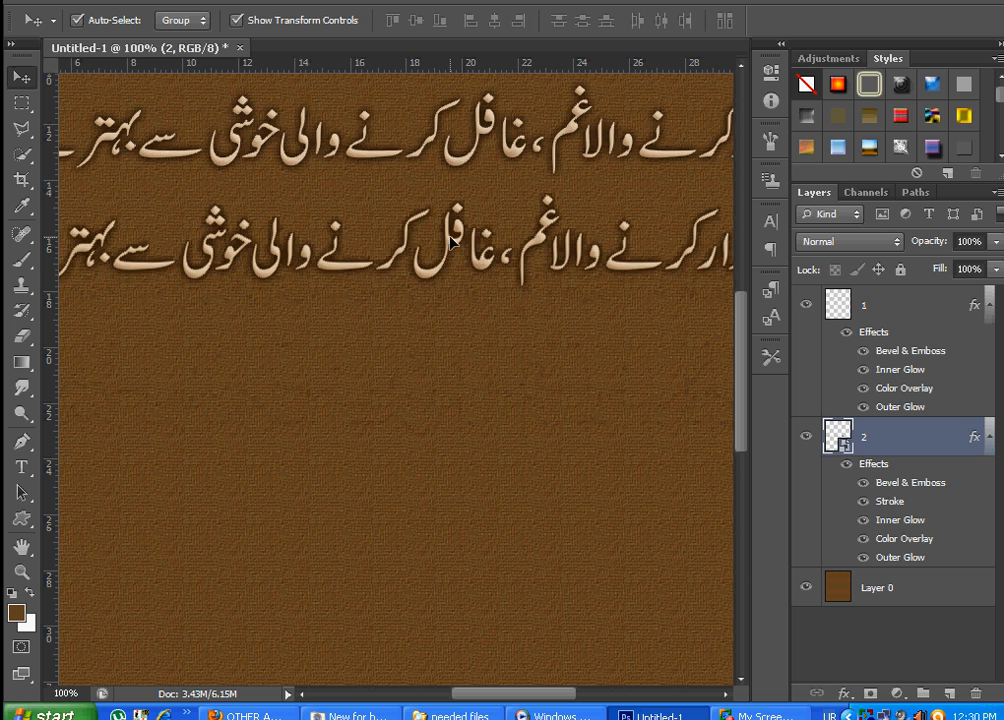
- Select layer 1 and toggle the visibility of layers 1 and 2 off and on to compare the two text lines
left_click(482, 133)
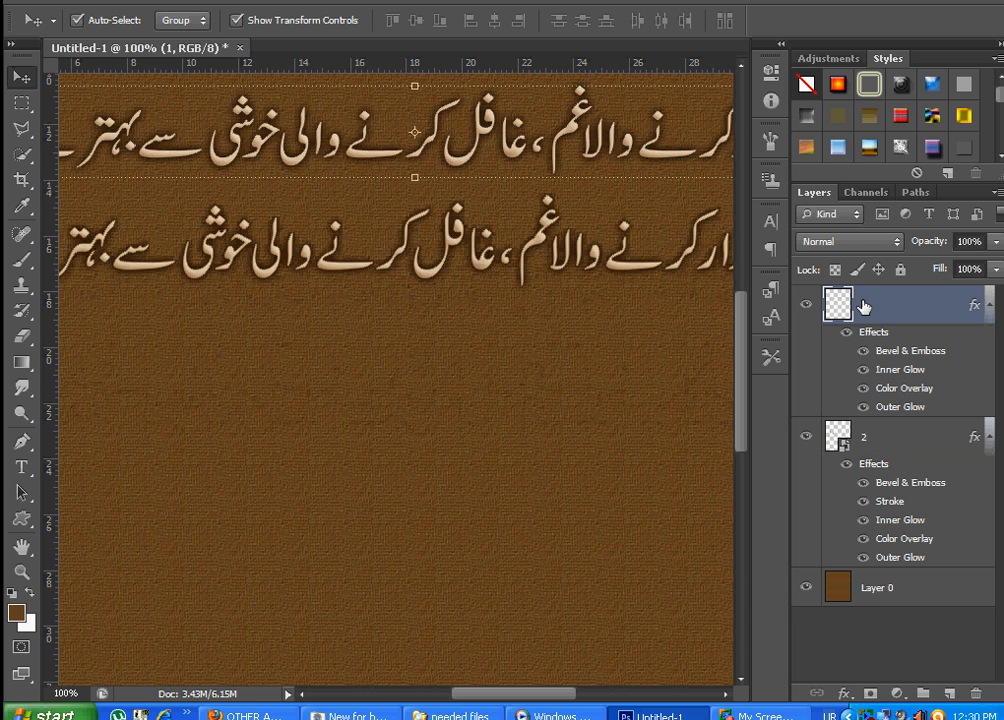
left_click(806, 307)
left_click(806, 307)
left_click(806, 437)
left_click(806, 437)
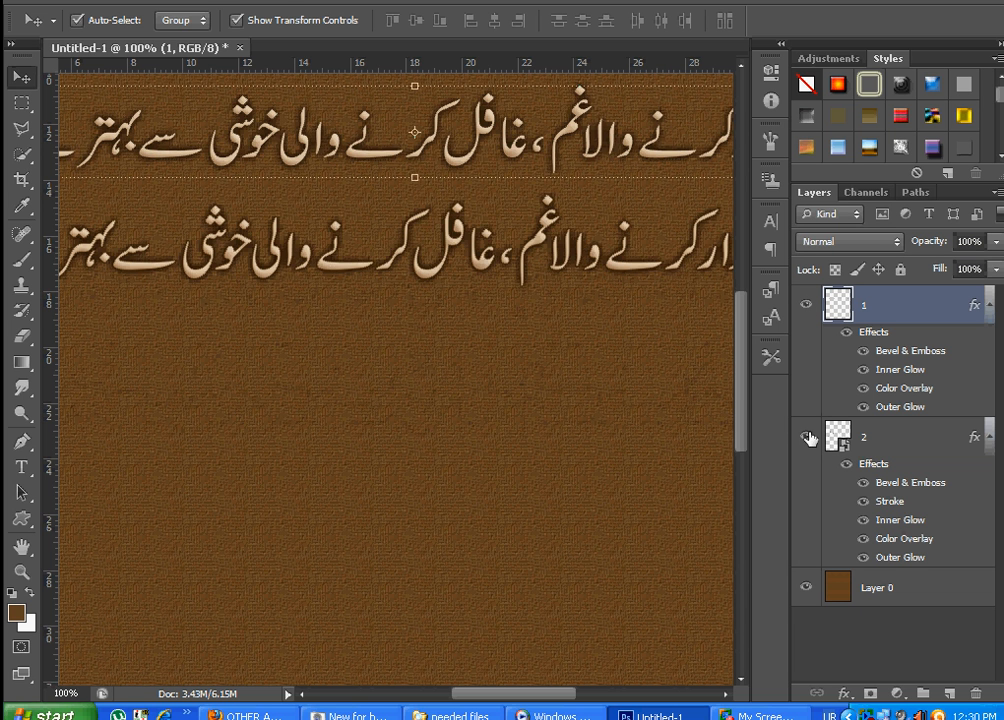